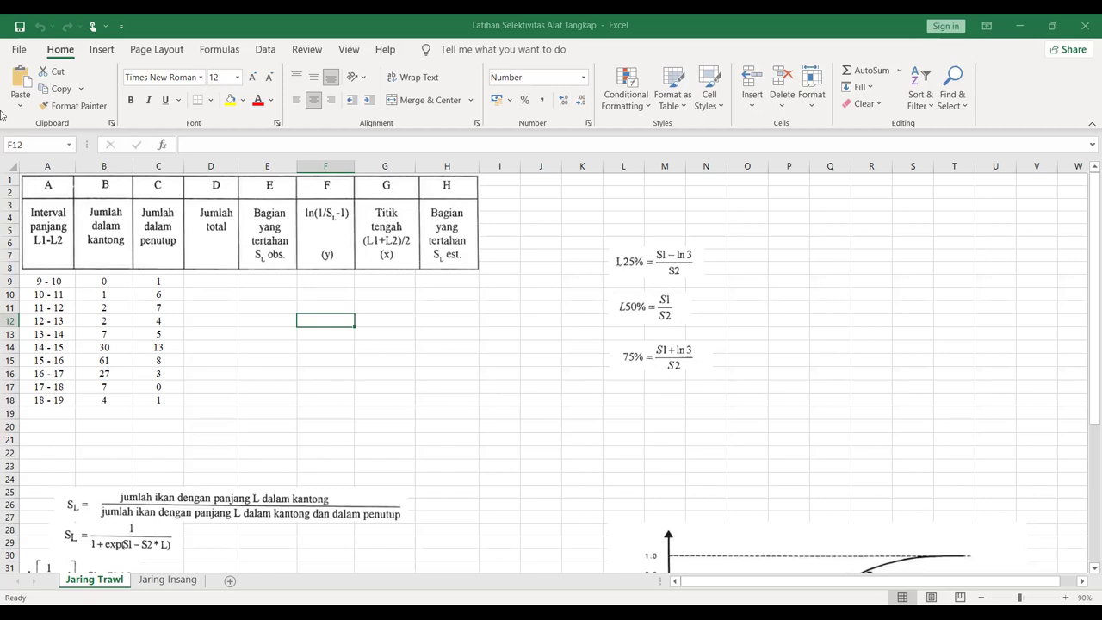
Review the length intervals in column A against their codend counts in column B and cover counts in column C.
left_click(112, 292)
left_click(106, 279)
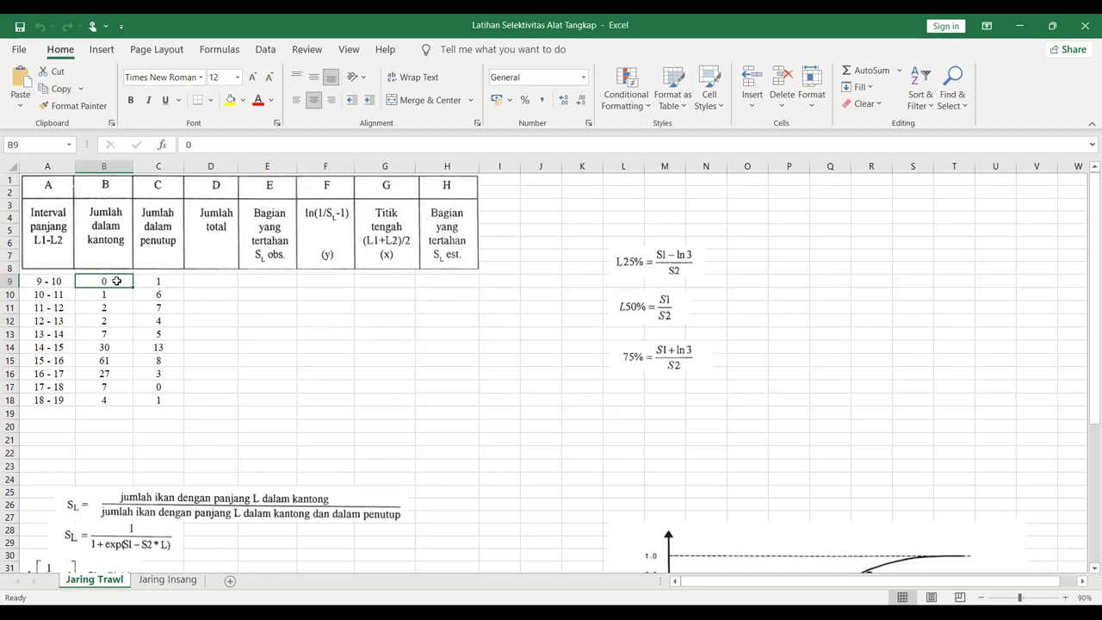
left_click(42, 282)
left_click(95, 281)
left_click(38, 295)
left_click(98, 299)
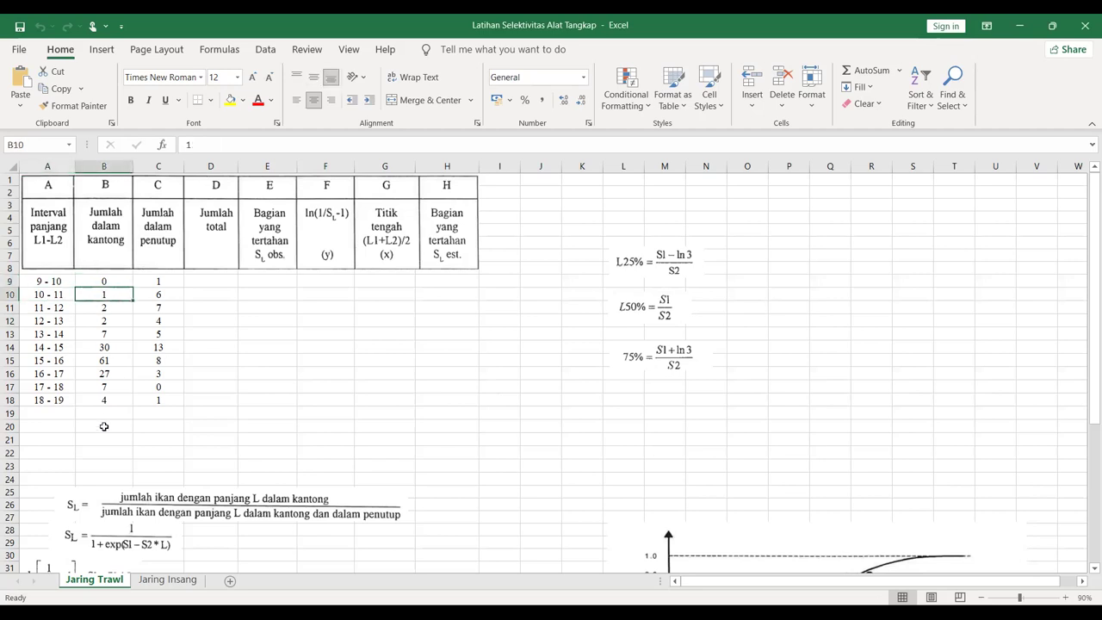
left_click(160, 283)
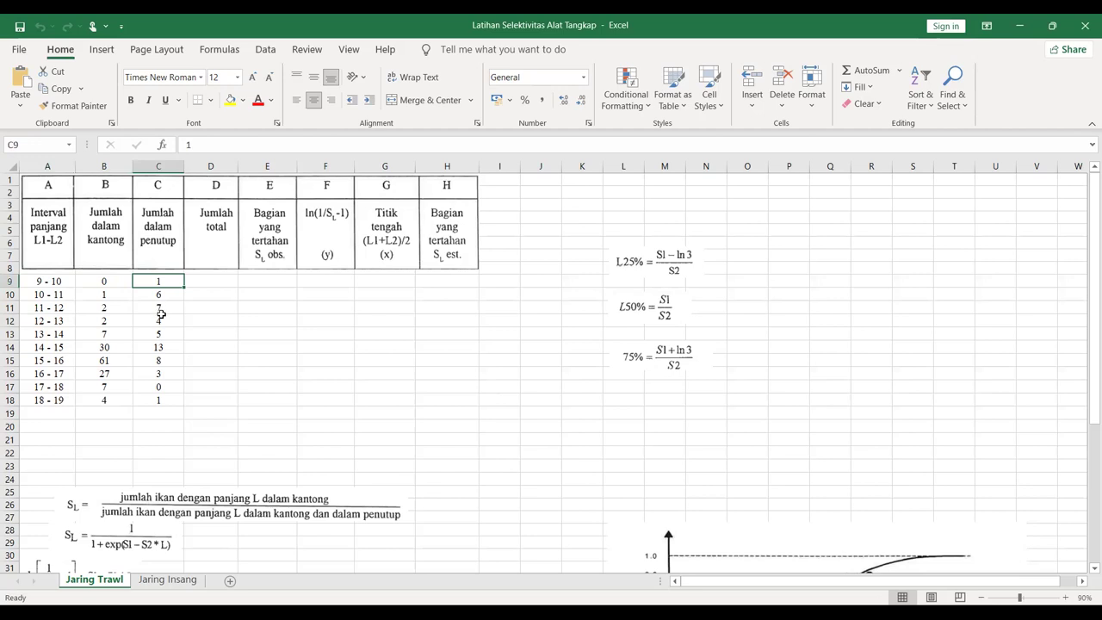
left_click(39, 281)
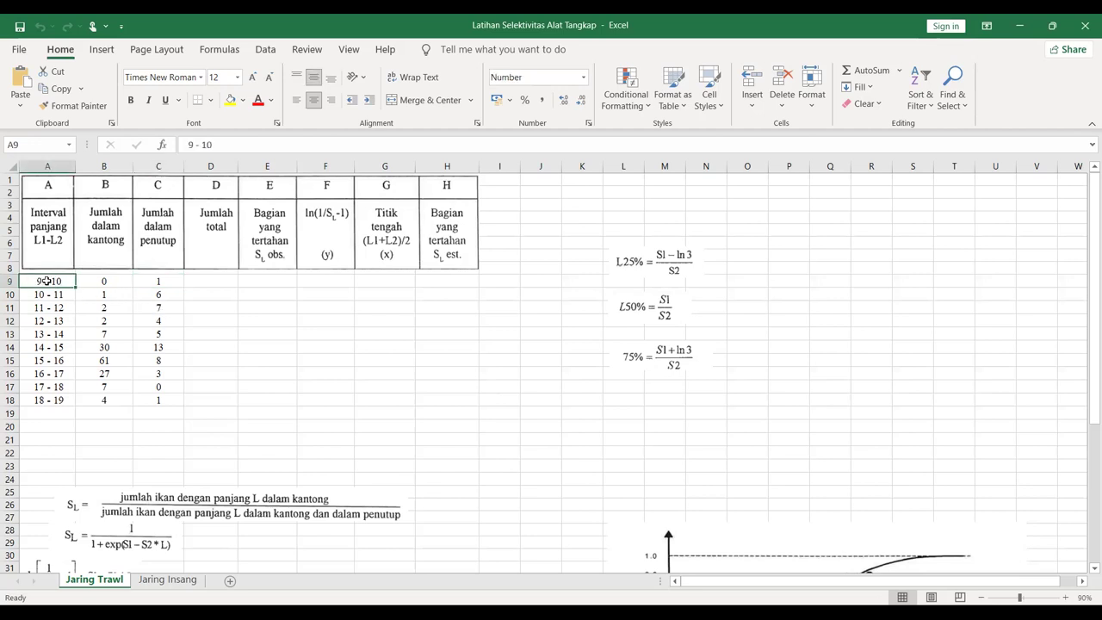
left_click(143, 281)
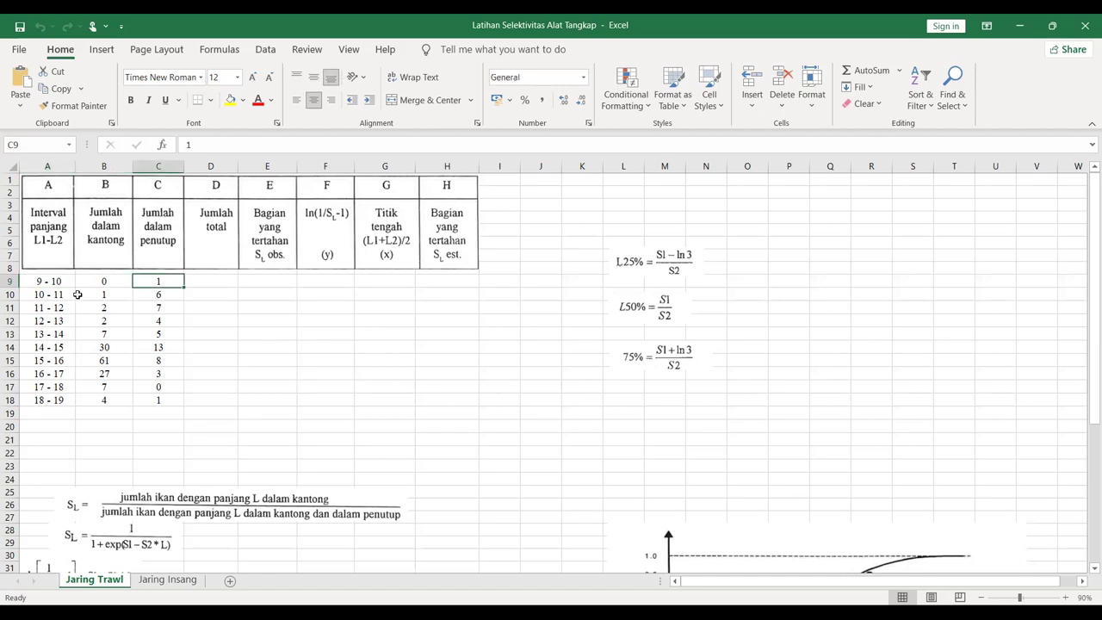
left_click(135, 296)
left_click(33, 397)
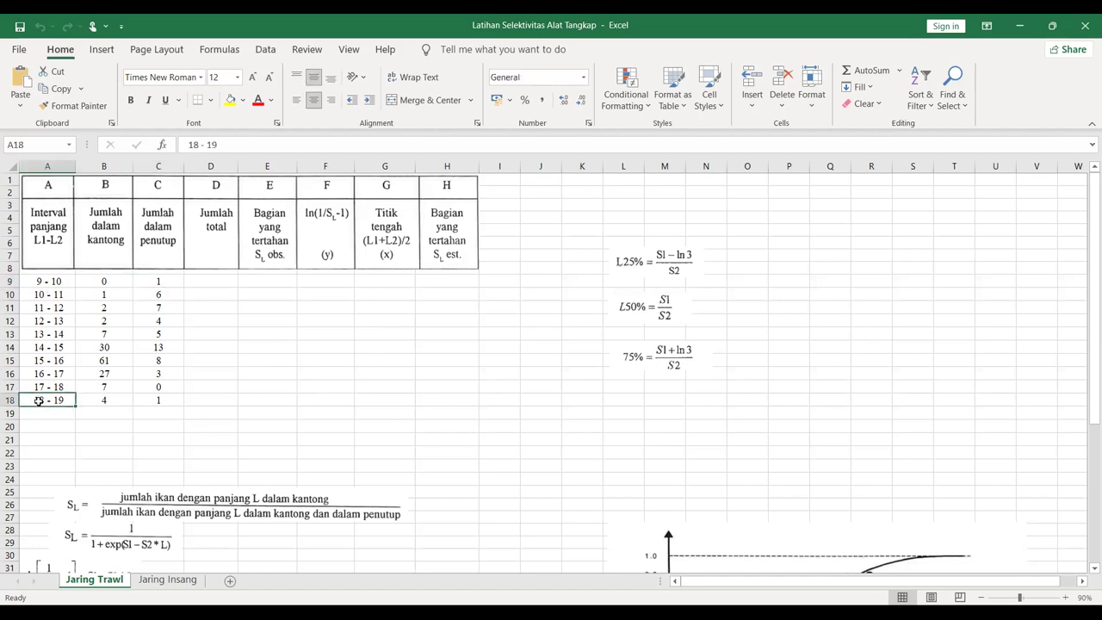
left_click(169, 398)
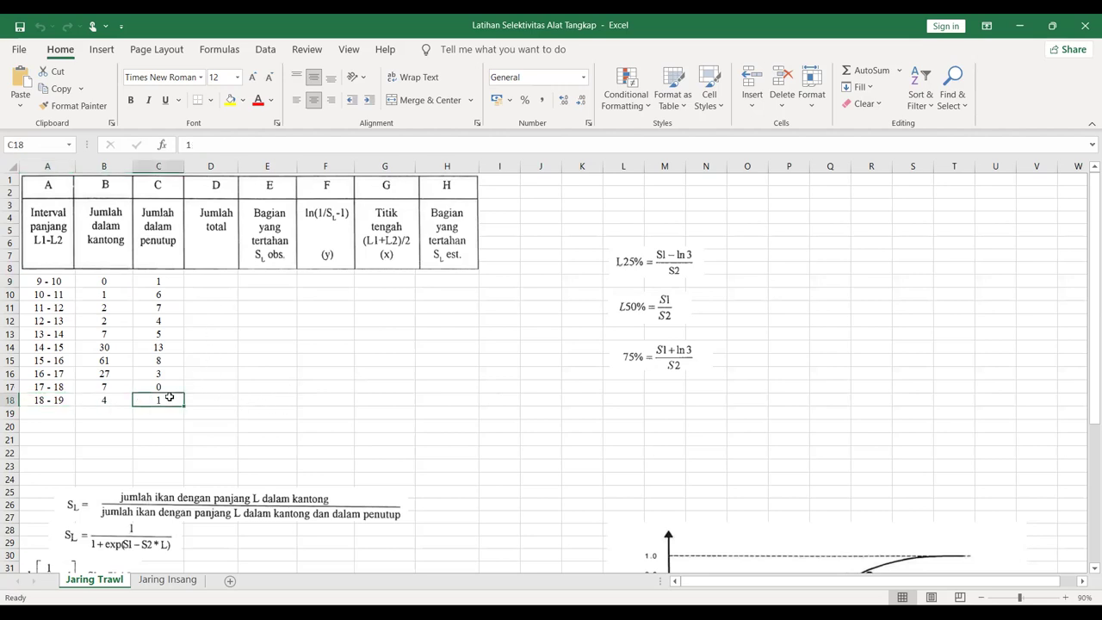
Calculate the total count in D9 as =B9+C9 and fill the formula down to D18.
left_click(208, 286)
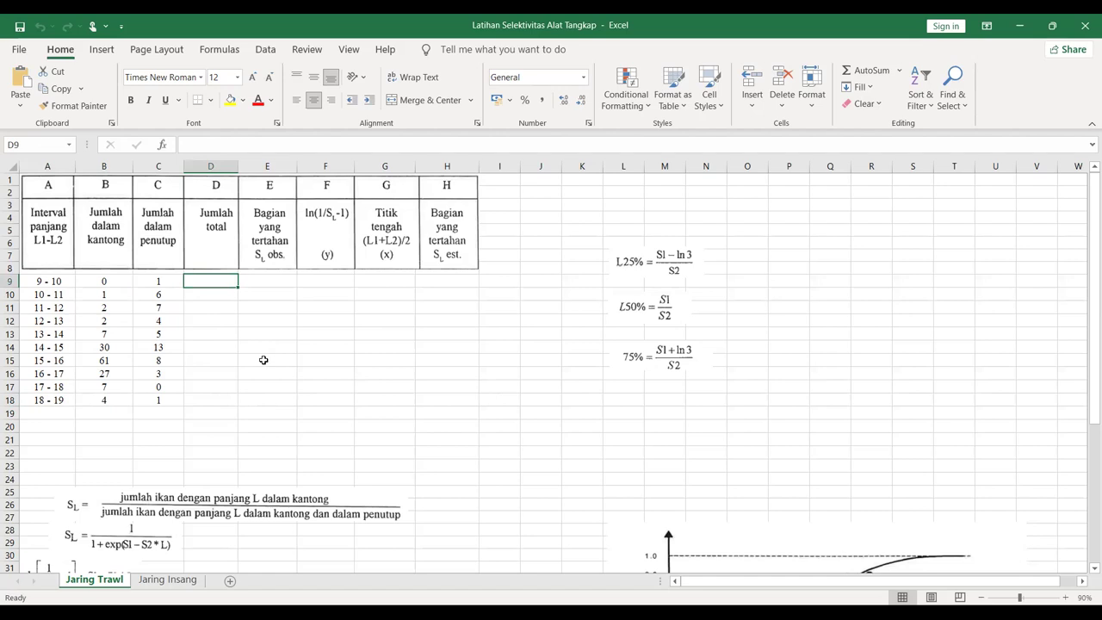
type("=")
left_click(105, 282)
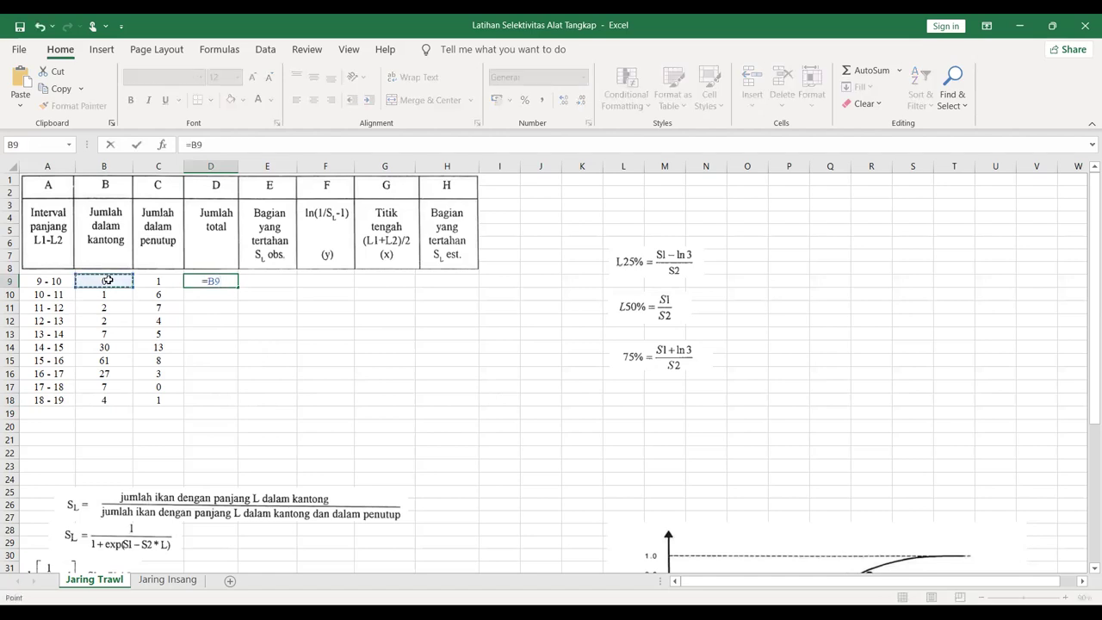
type("+")
left_click(160, 282)
key("Return")
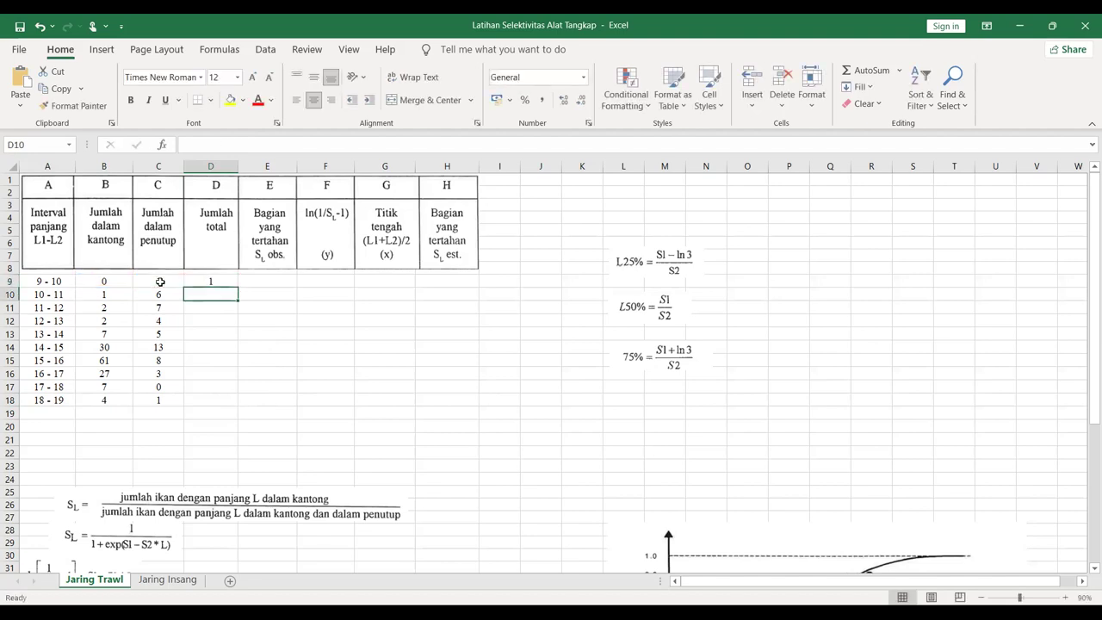
left_click(198, 280)
left_click_drag(237, 289, 234, 403)
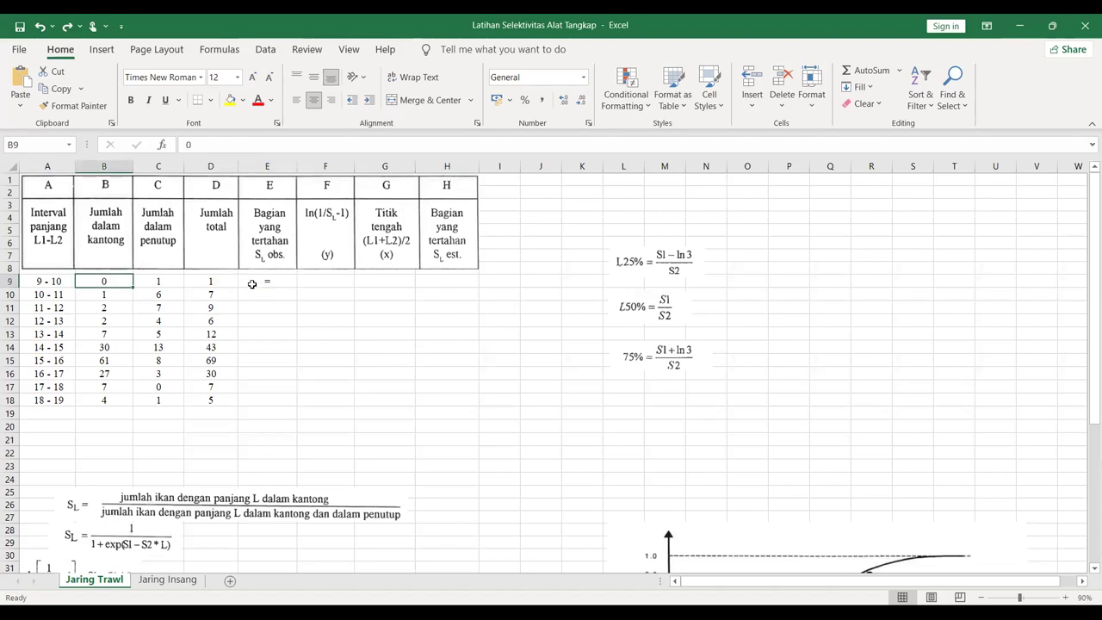
Calculate the observed retained fraction in E9 as =B9/D9 and fill the formula down to E18.
left_click(106, 280)
type("/")
left_click(210, 288)
key("Return")
left_click(274, 283)
left_click_drag(297, 288, 304, 404)
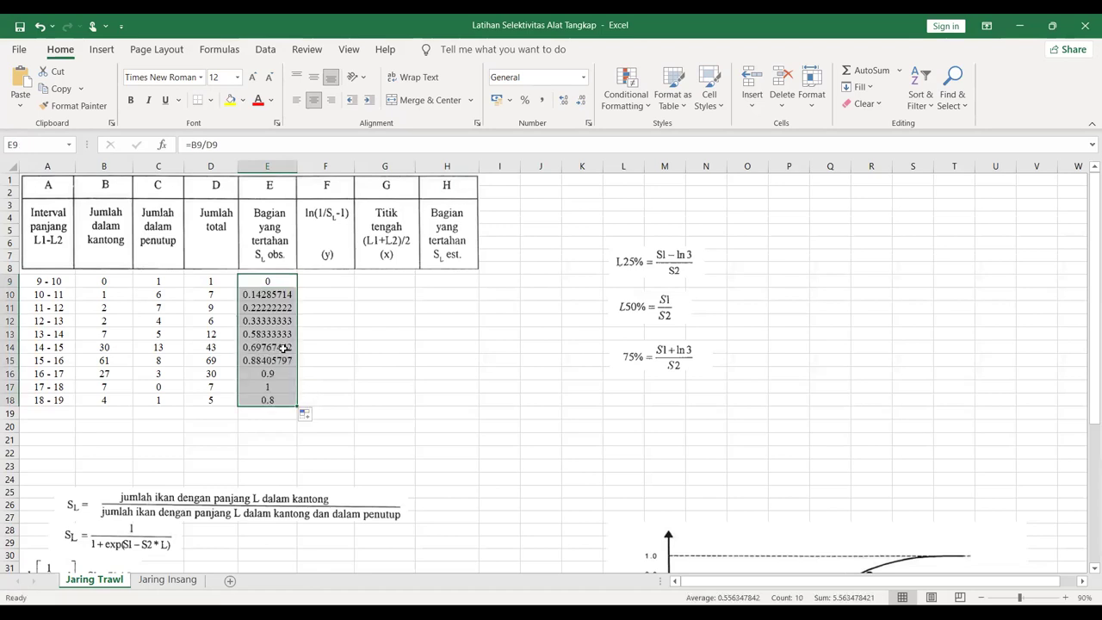
Reduce the observed fractions in E10:E15 to two decimal places.
left_click_drag(270, 295, 285, 359)
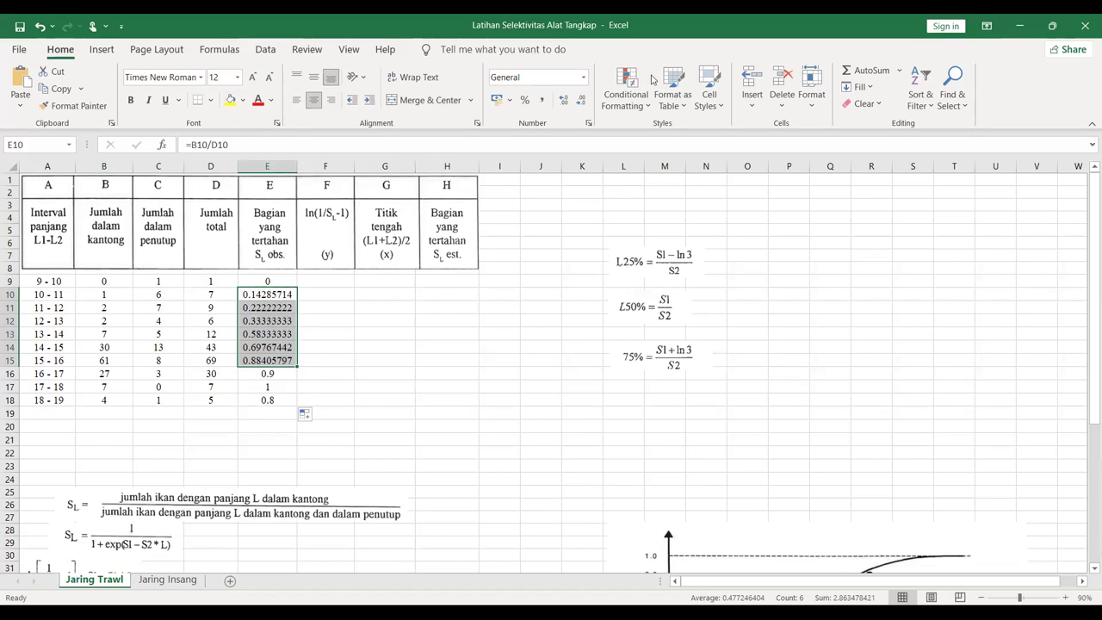
left_click(581, 101)
left_click(581, 101)
left_click(581, 101)
left_click(581, 100)
left_click(581, 101)
left_click(581, 101)
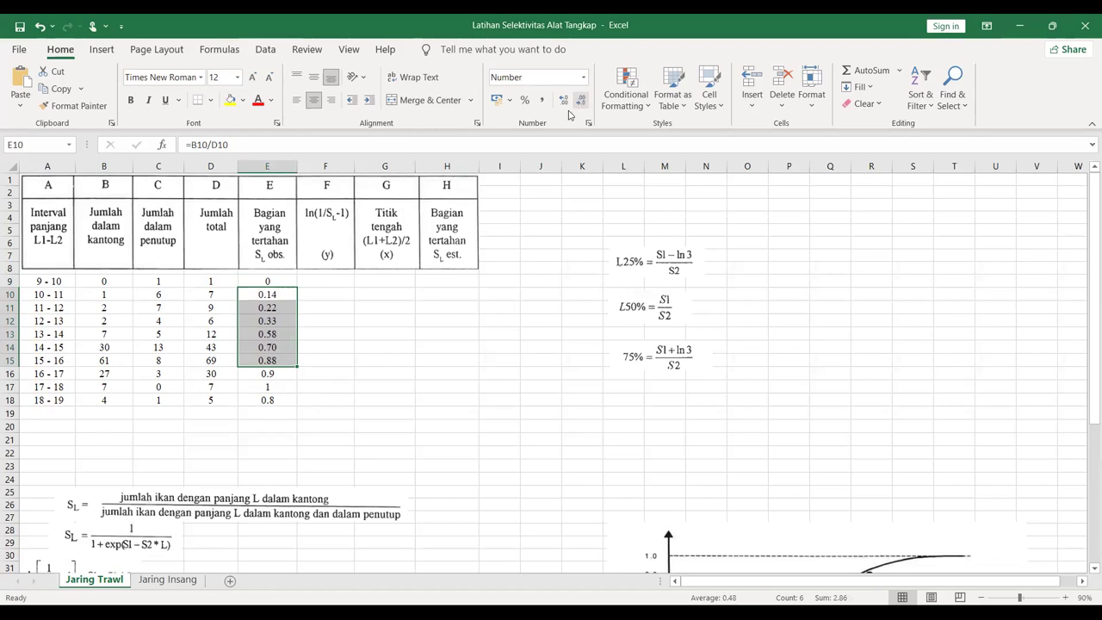
left_click(318, 348)
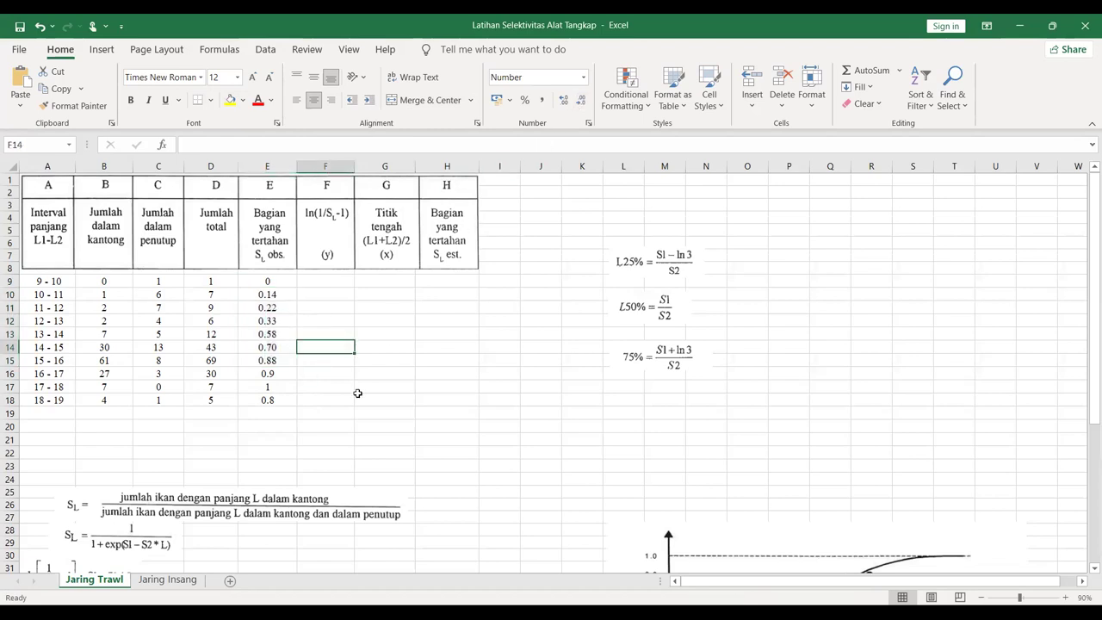
Highlight the table rows for intervals 10 - 11 through 16 - 17, A10:H16, with yellow fill.
scroll(350, 406, "down", 1)
scroll(349, 407, "up", 1)
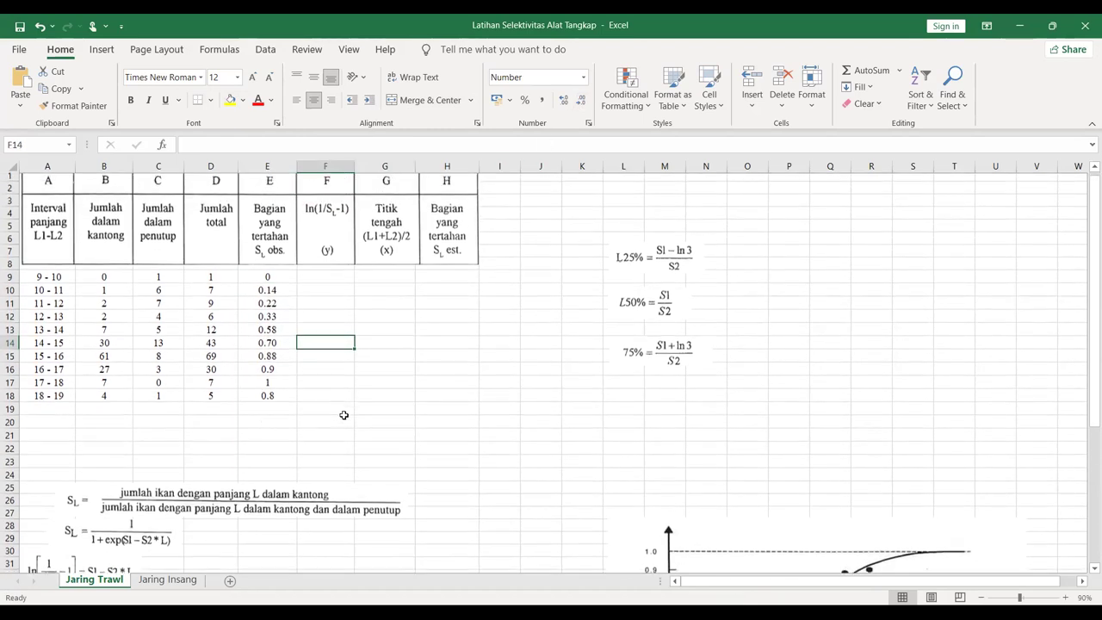
scroll(337, 409, "down", 1)
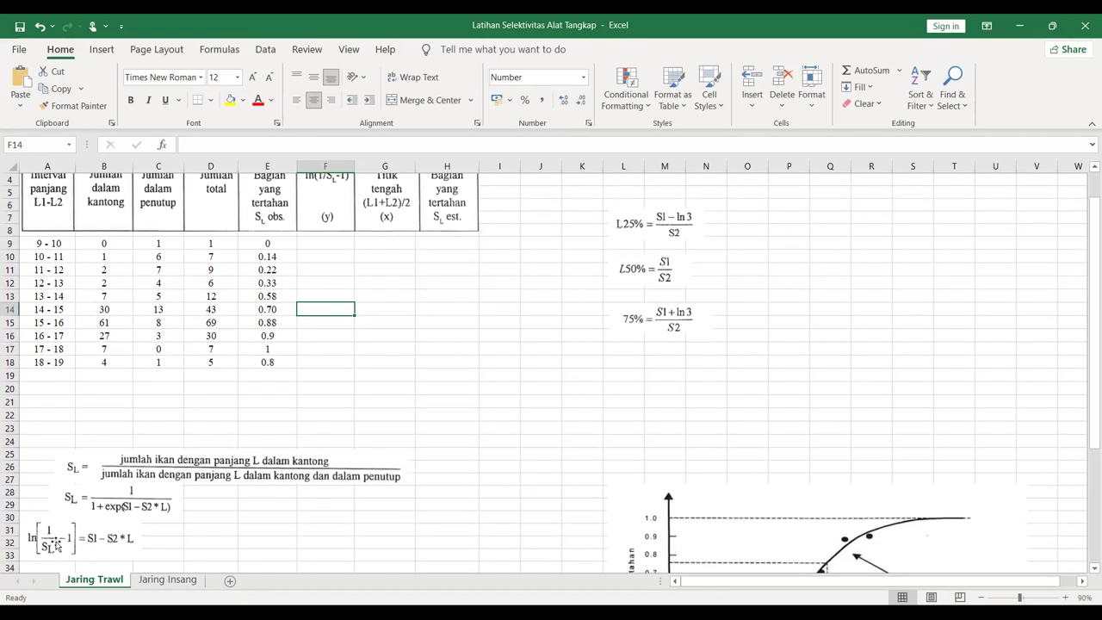
scroll(147, 413, "up", 1)
scroll(147, 412, "down", 1)
scroll(145, 414, "up", 3)
left_click_drag(41, 293, 437, 377)
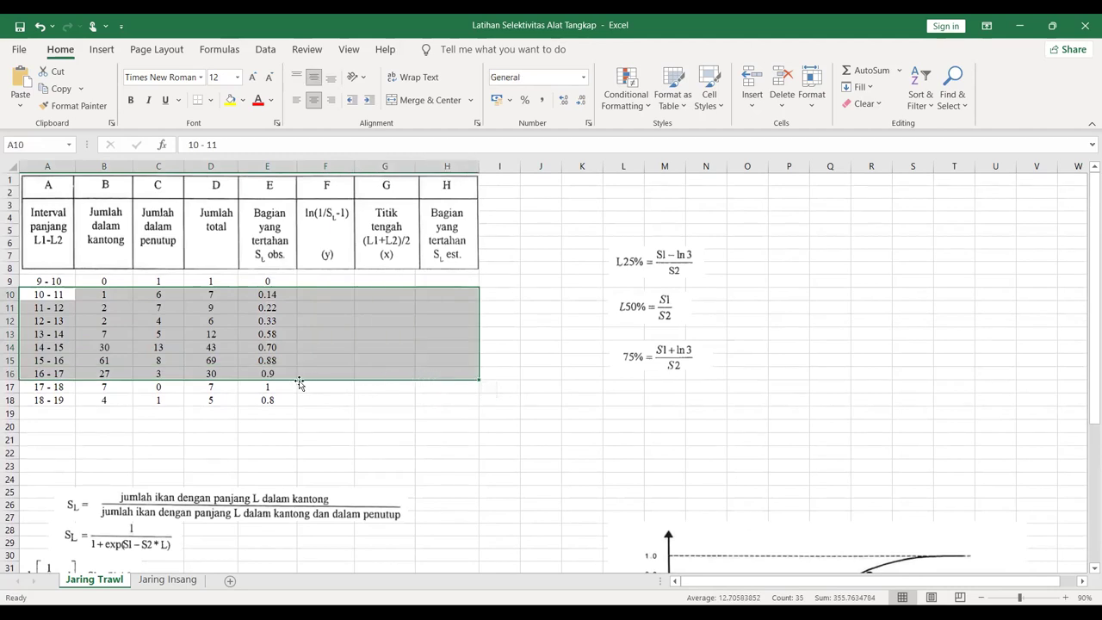
left_click(229, 100)
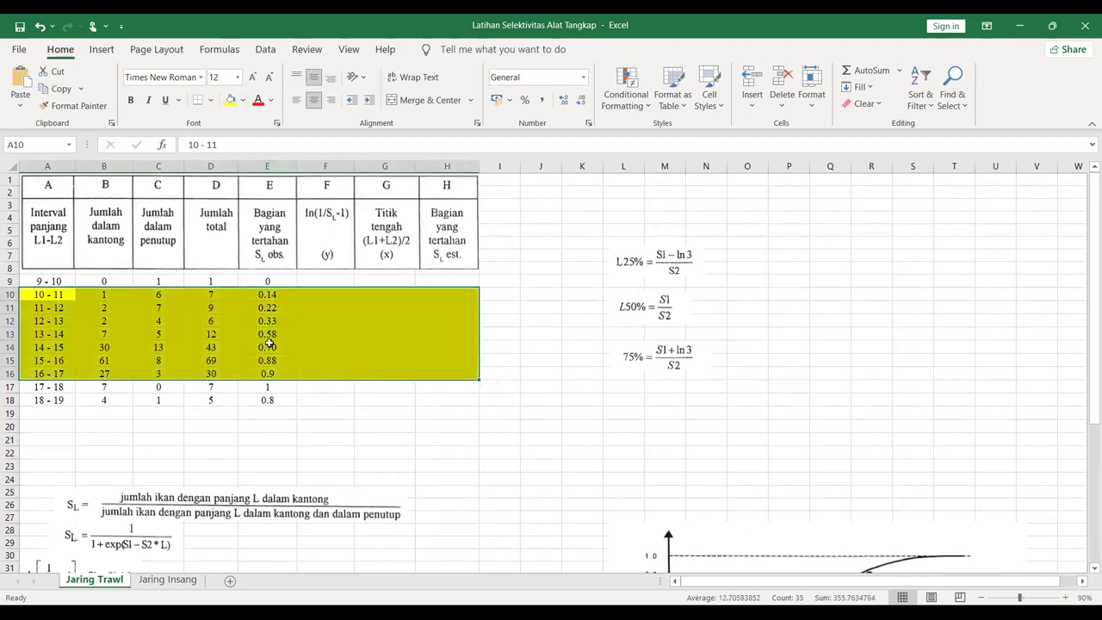
left_click(435, 413)
Enter the formula =LN(1/(E10-1)) in F10.
left_click(325, 294)
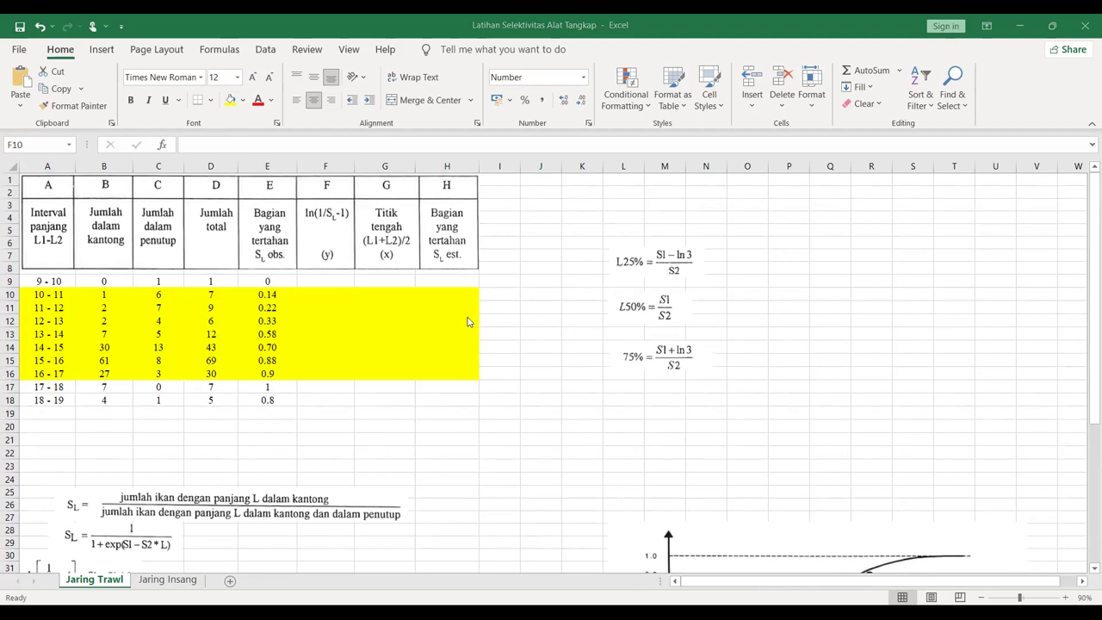
left_click(330, 297)
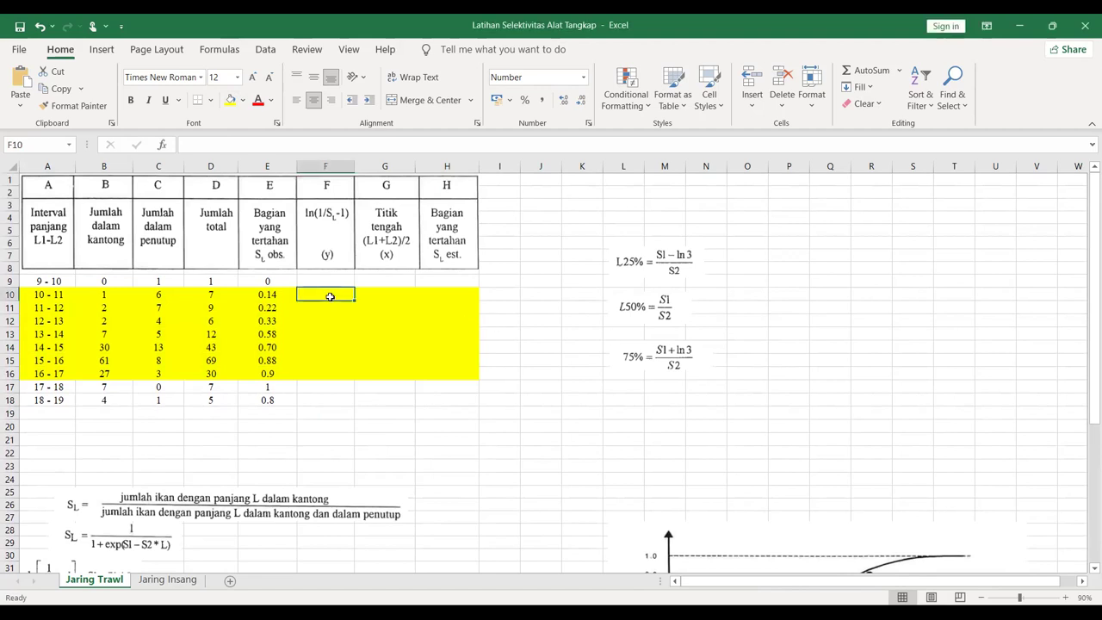
type("=l")
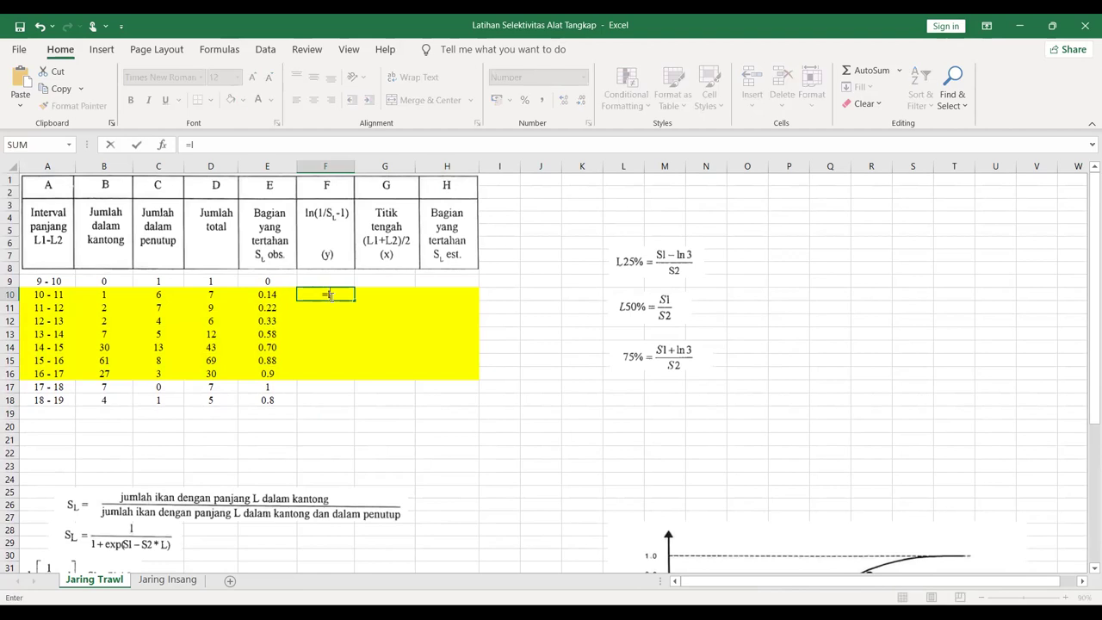
type("n")
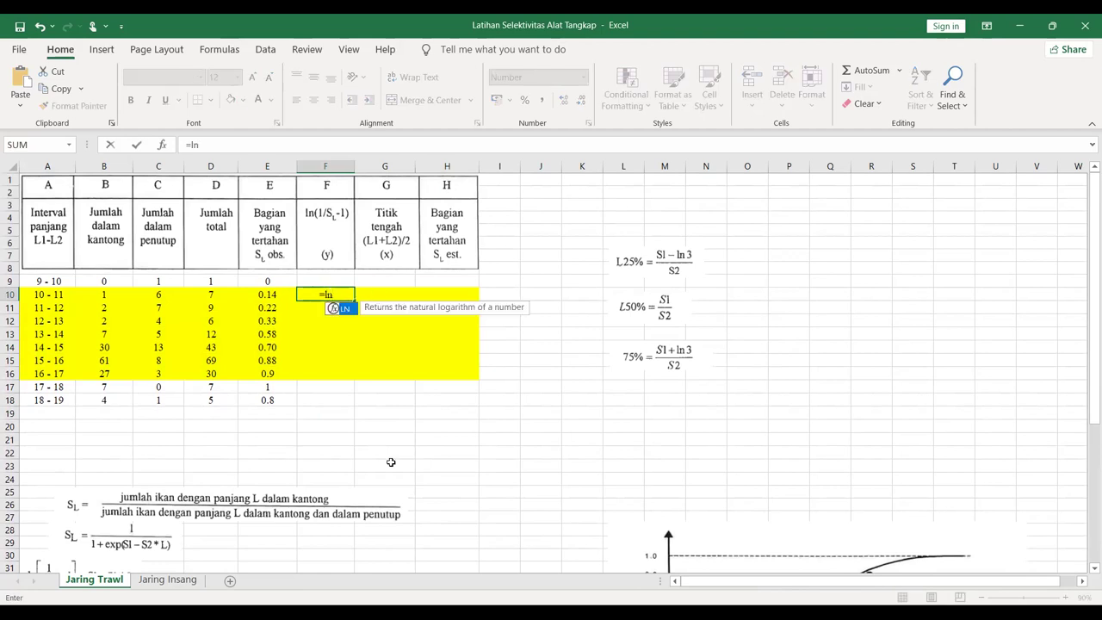
key("Tab")
type("1/(")
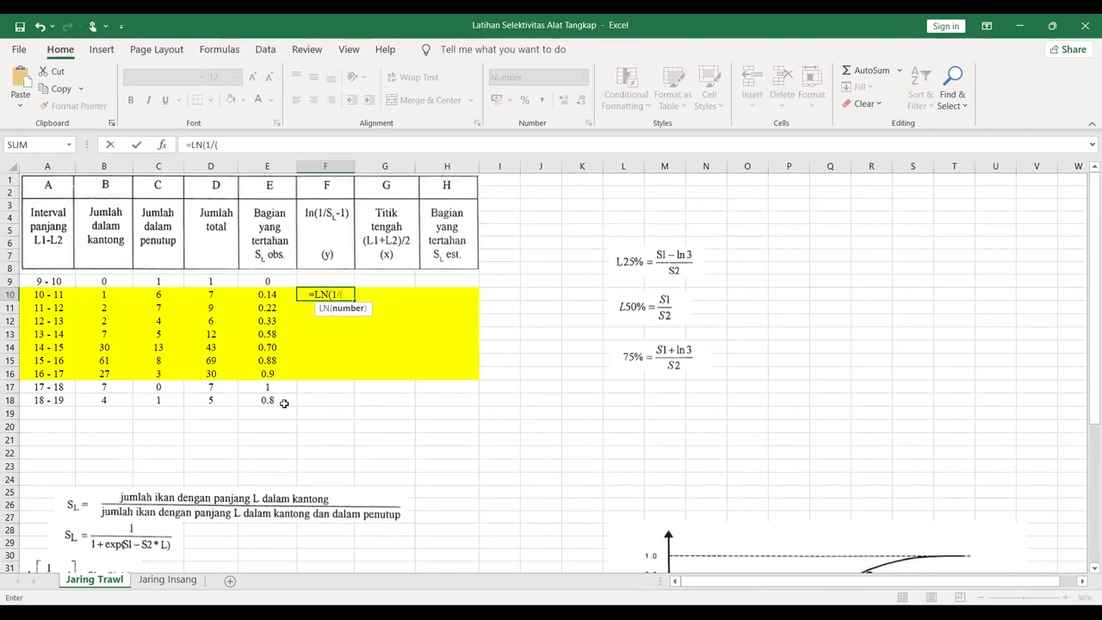
left_click(261, 294)
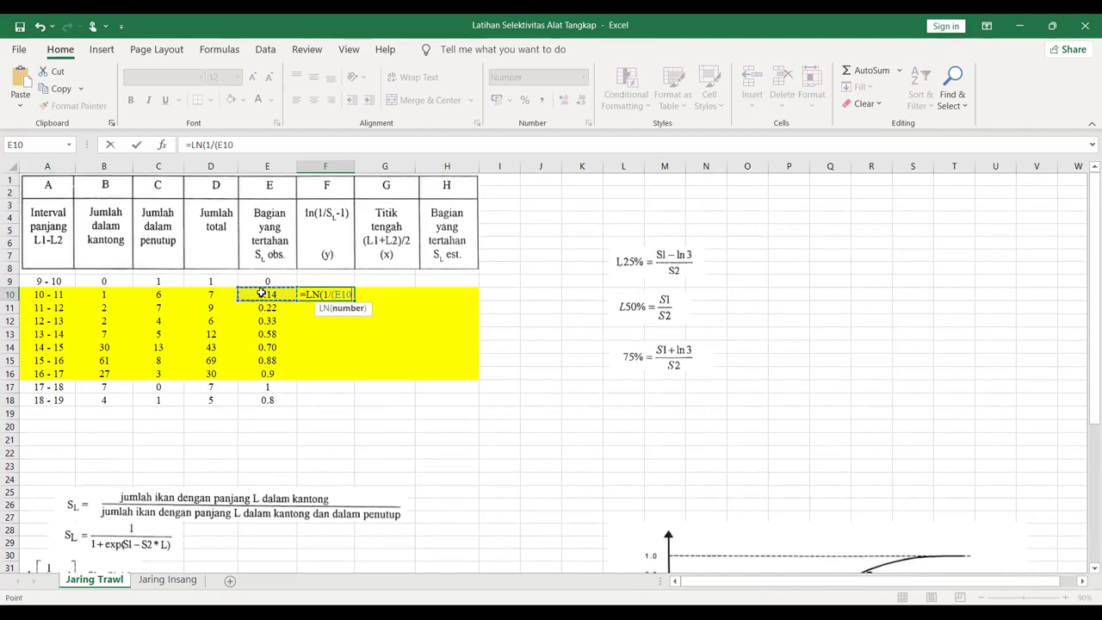
type("-1)")
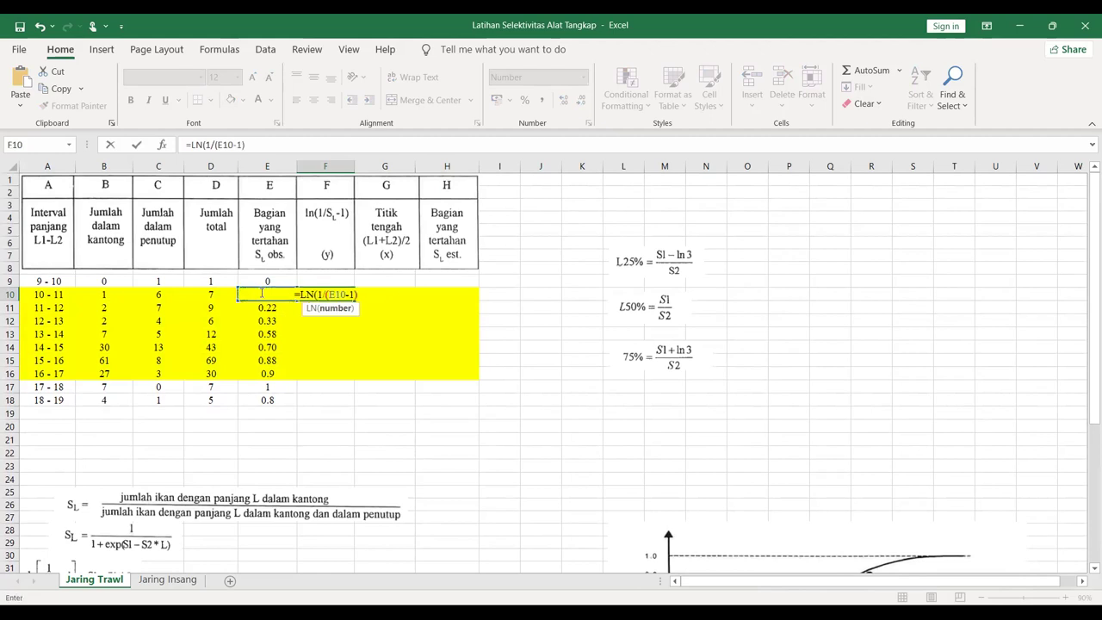
key("Return")
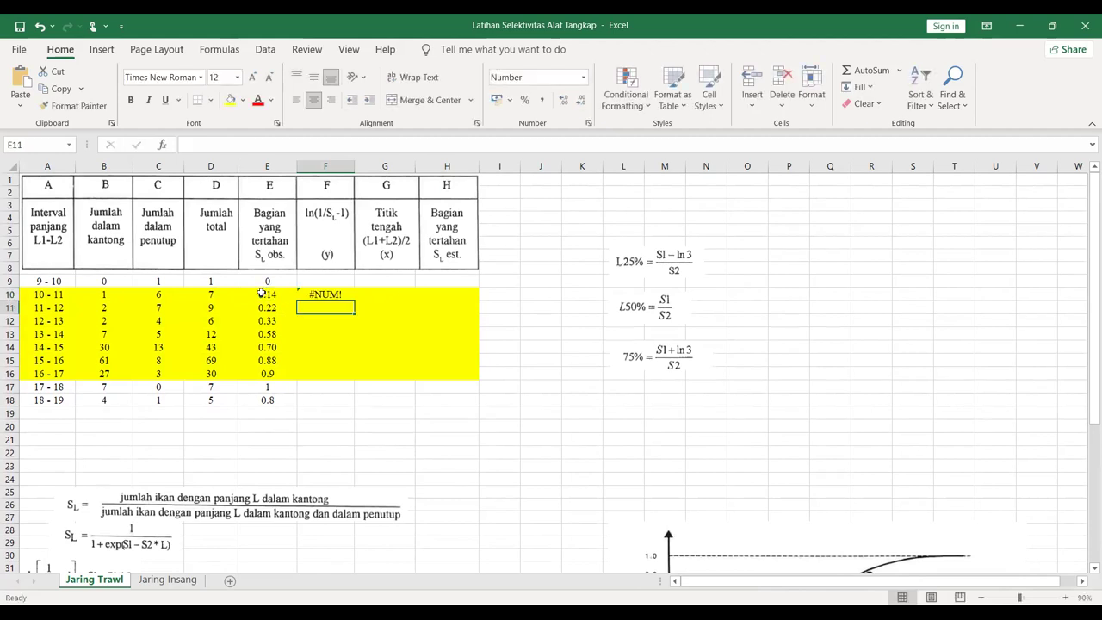
Change the formula in F10 to =LN((1/E10)-1) and fill it down to F16.
left_click(316, 294)
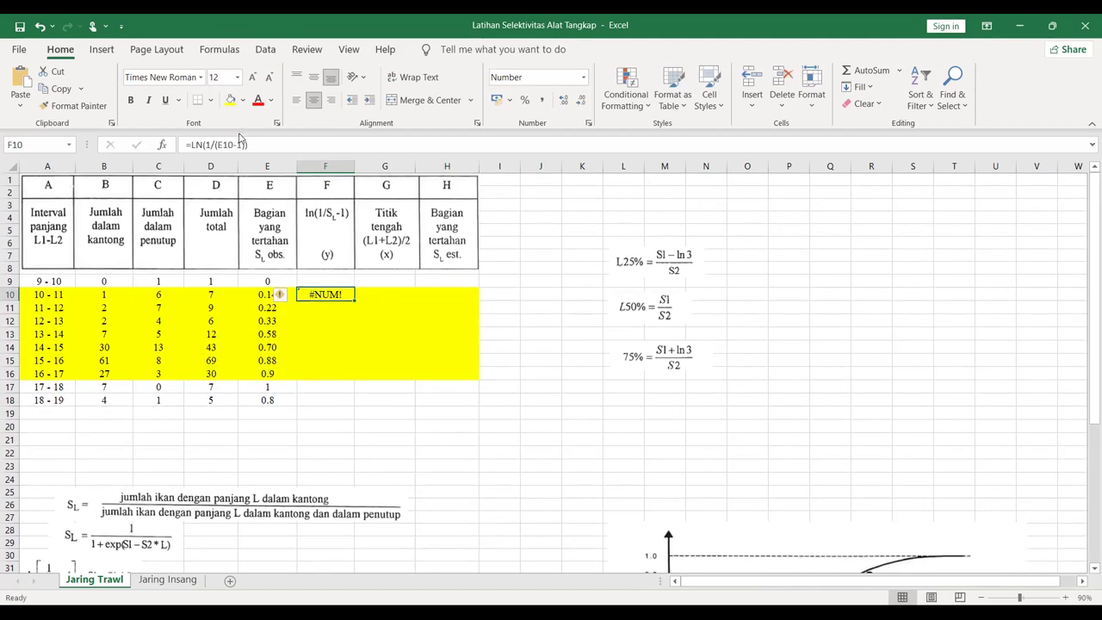
left_click(210, 144)
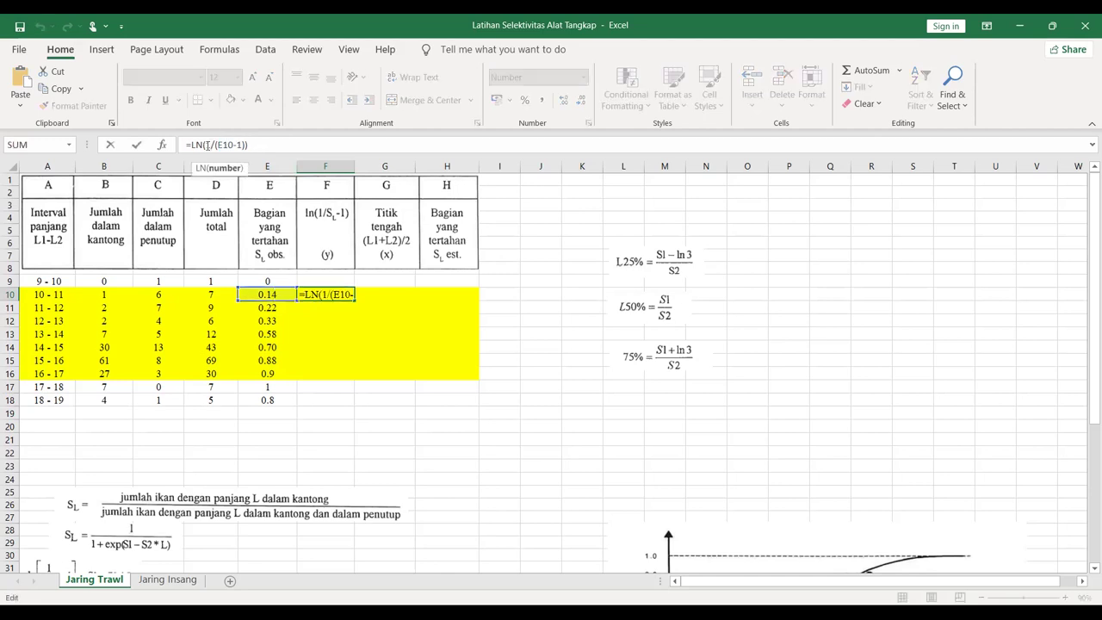
type("(")
key("Right")
key("Right")
key("BackSpace")
type(")")
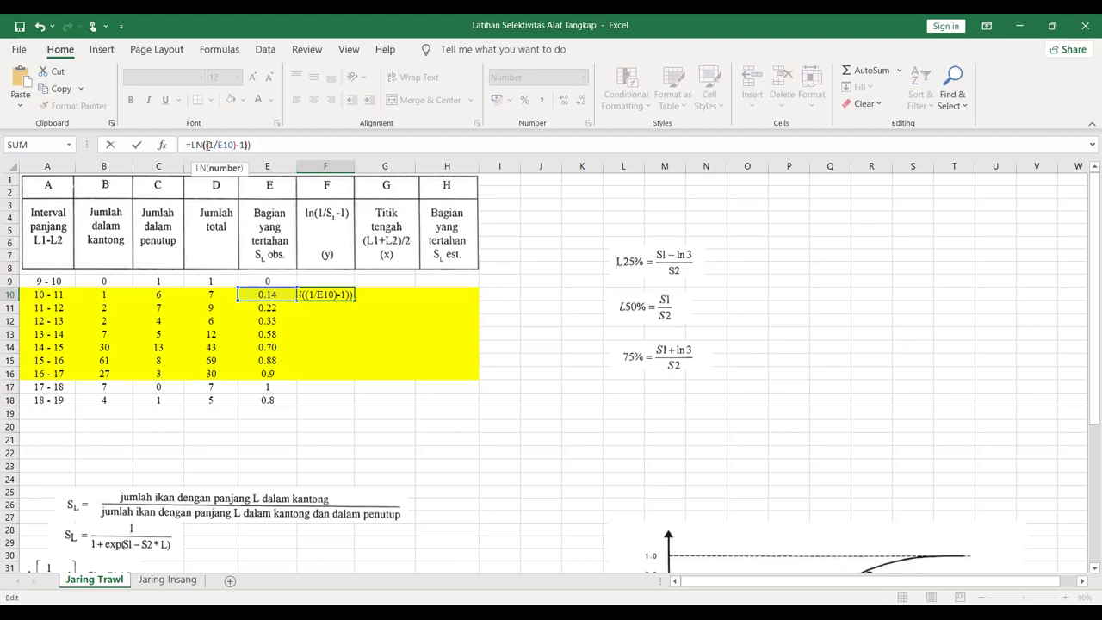
key("BackSpace")
key("Return")
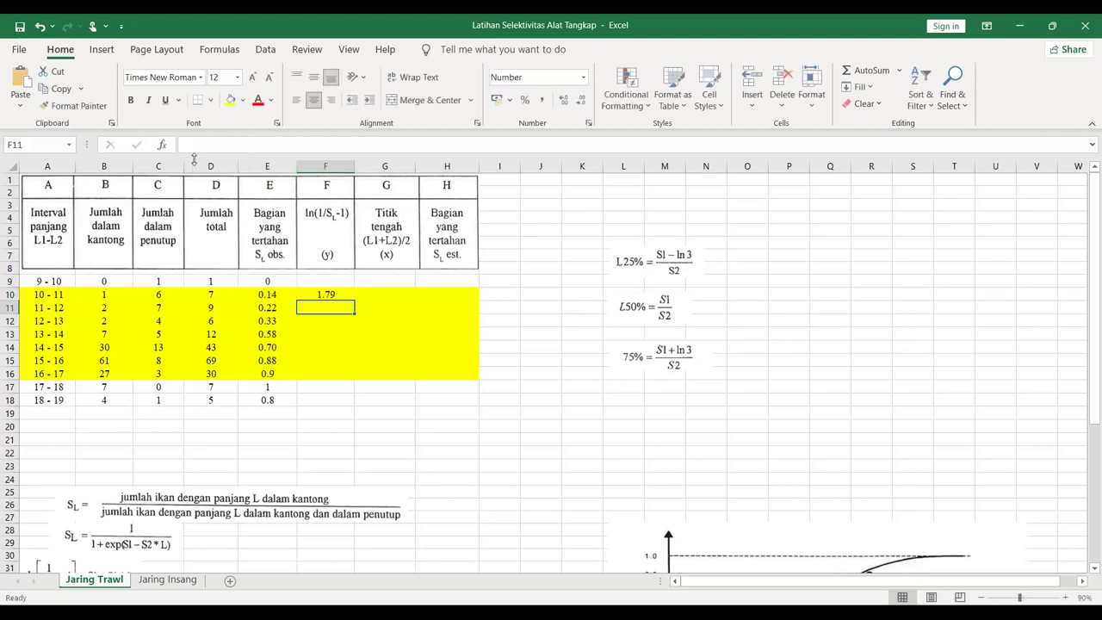
left_click(323, 293)
left_click_drag(354, 303, 371, 376)
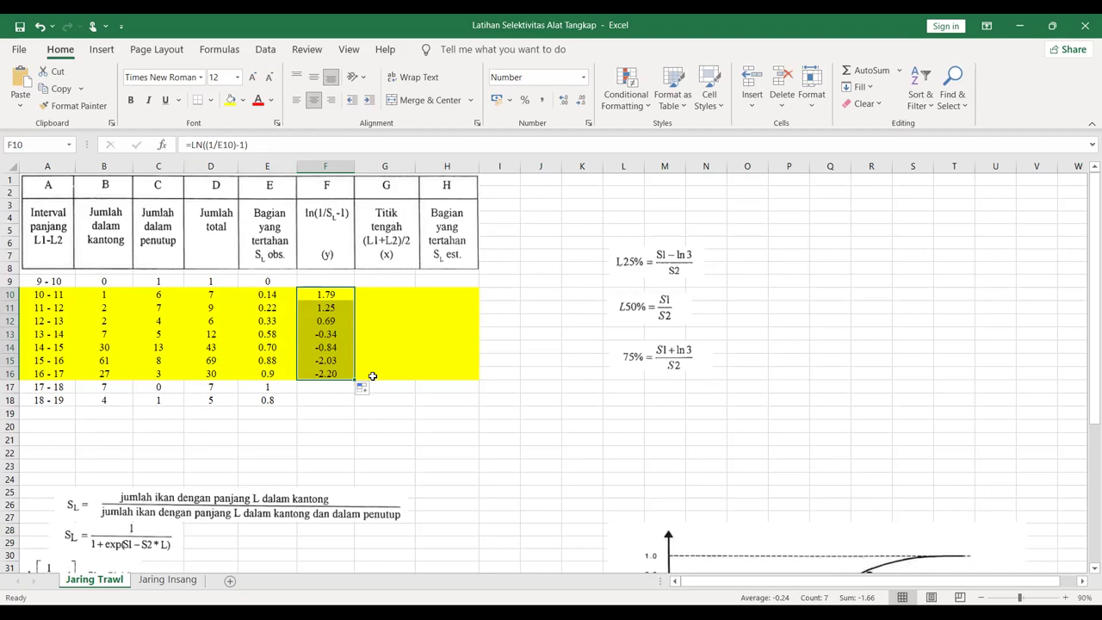
Enter the interval midpoints 10.5 and 11.5 in G10 and G11 and extend the series down to G16.
left_click(388, 295)
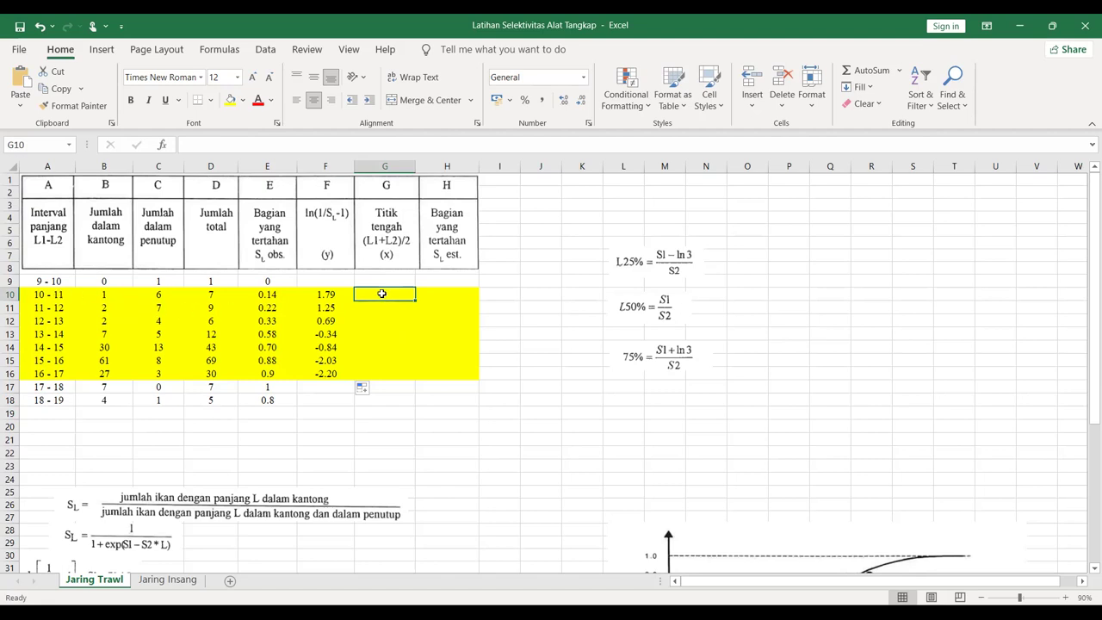
type("=")
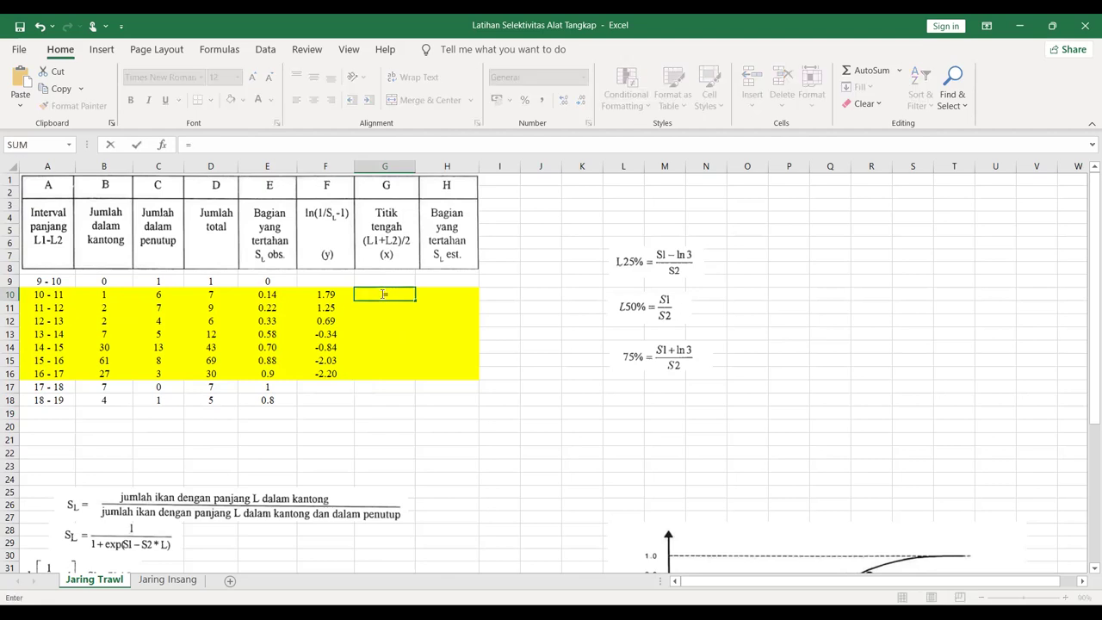
key("BackSpace")
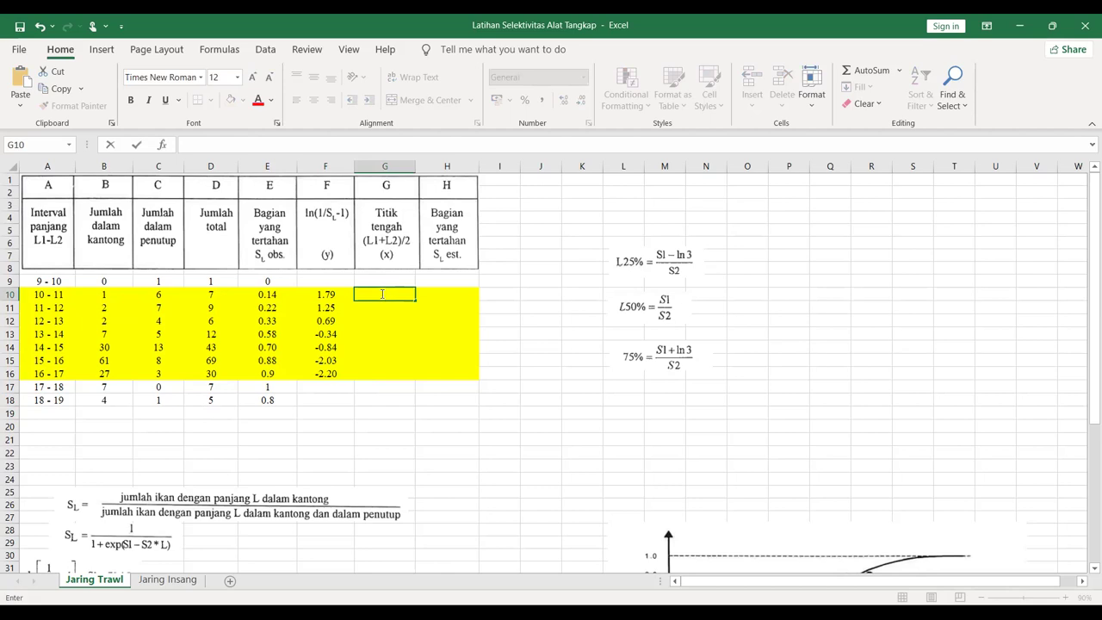
type("10.5")
key("Return")
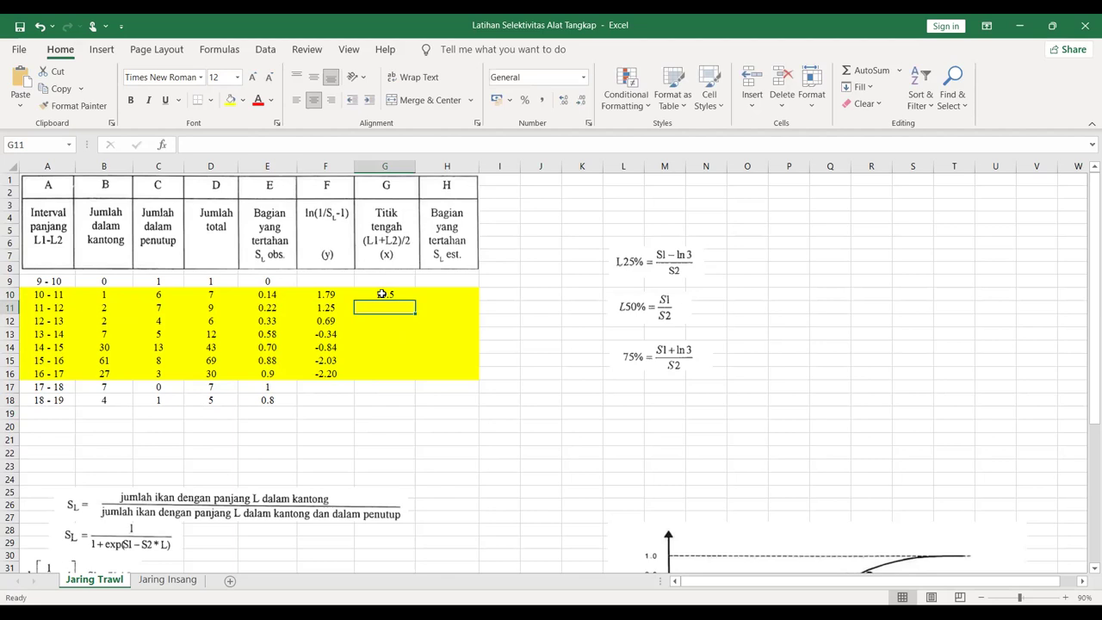
type("11.5")
left_click(381, 293)
left_click_drag(381, 294, 389, 304)
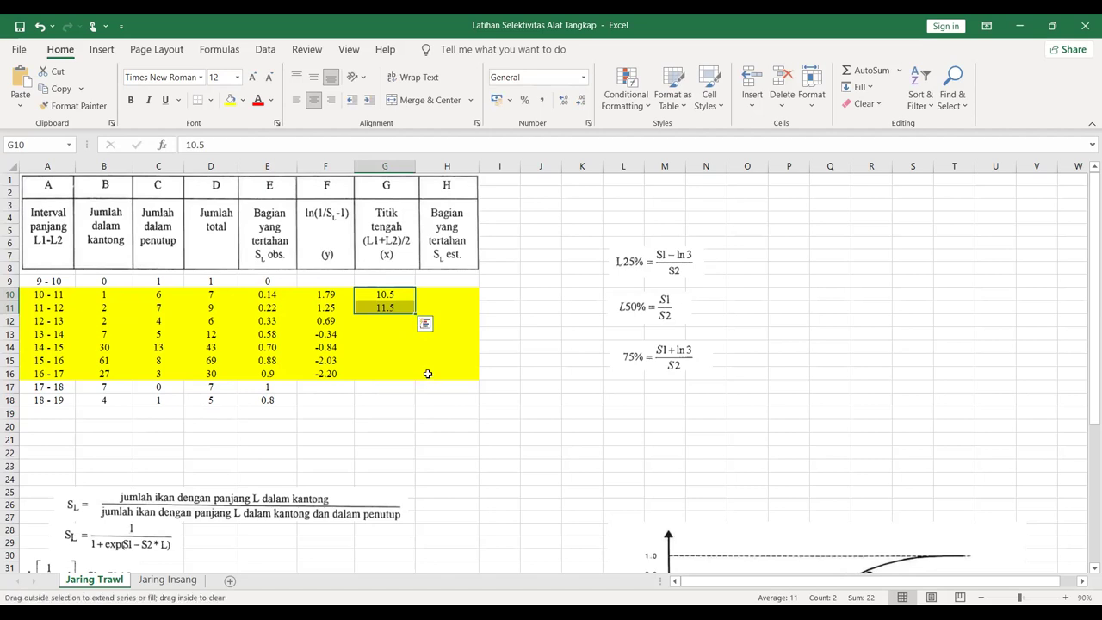
left_click_drag(427, 374, 427, 374)
Examine the selectivity formulas below the table against the y and x columns.
left_click(448, 296)
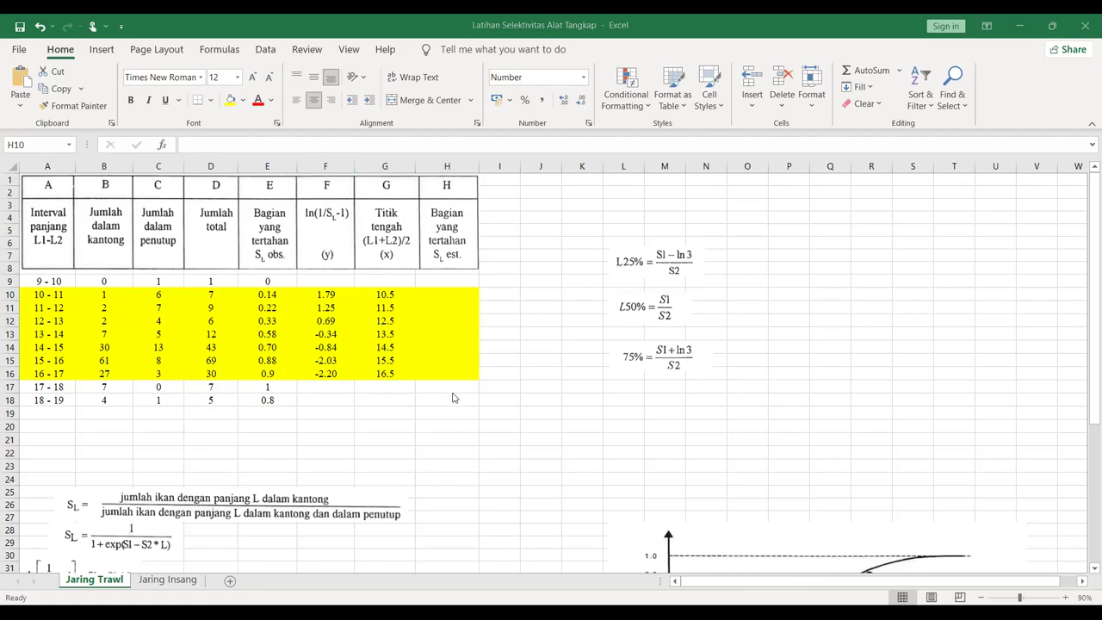
scroll(376, 458, "down", 1)
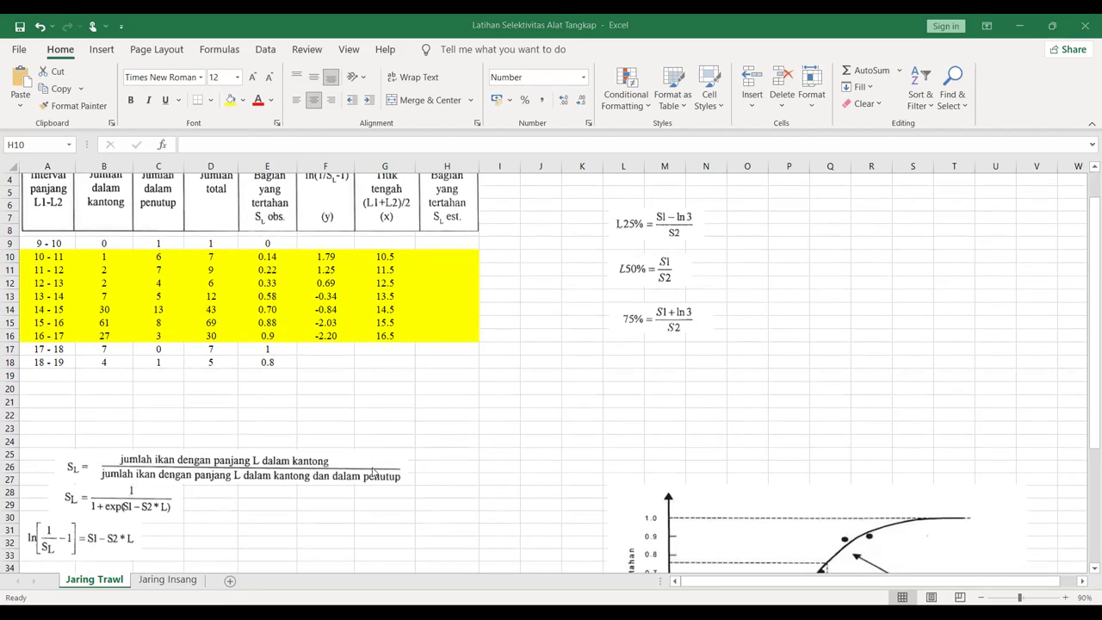
scroll(375, 469, "up", 1)
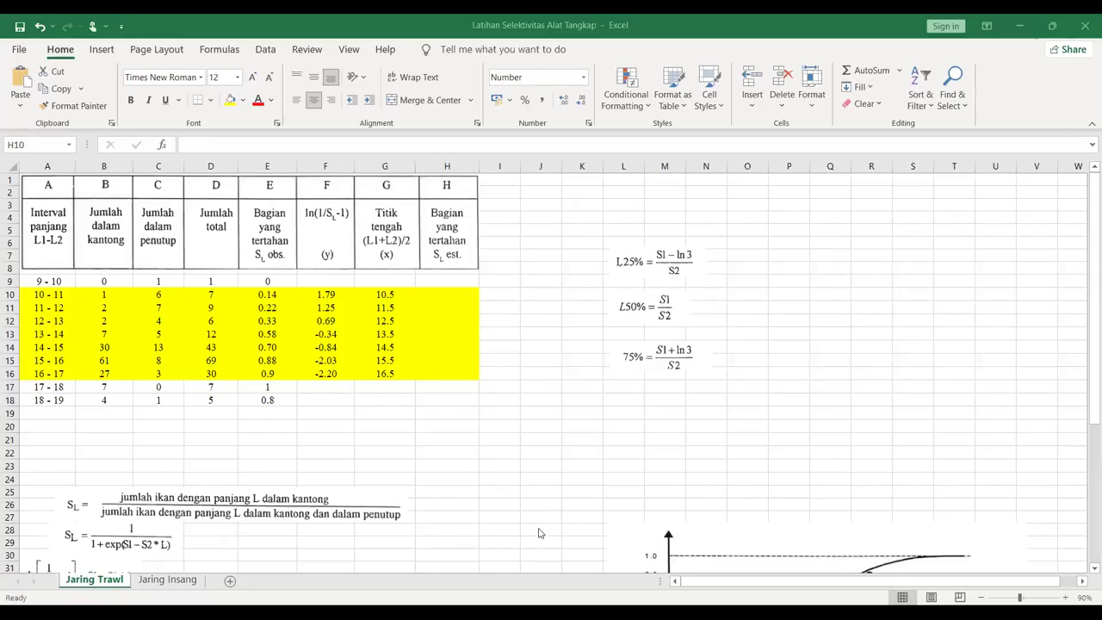
left_click(463, 489)
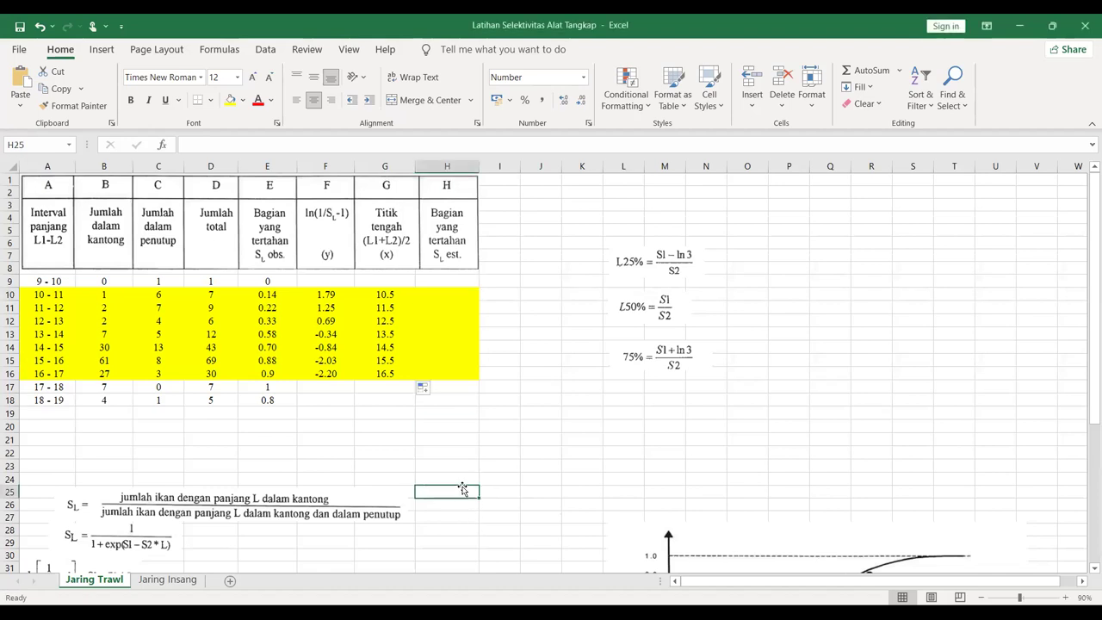
left_click(488, 482)
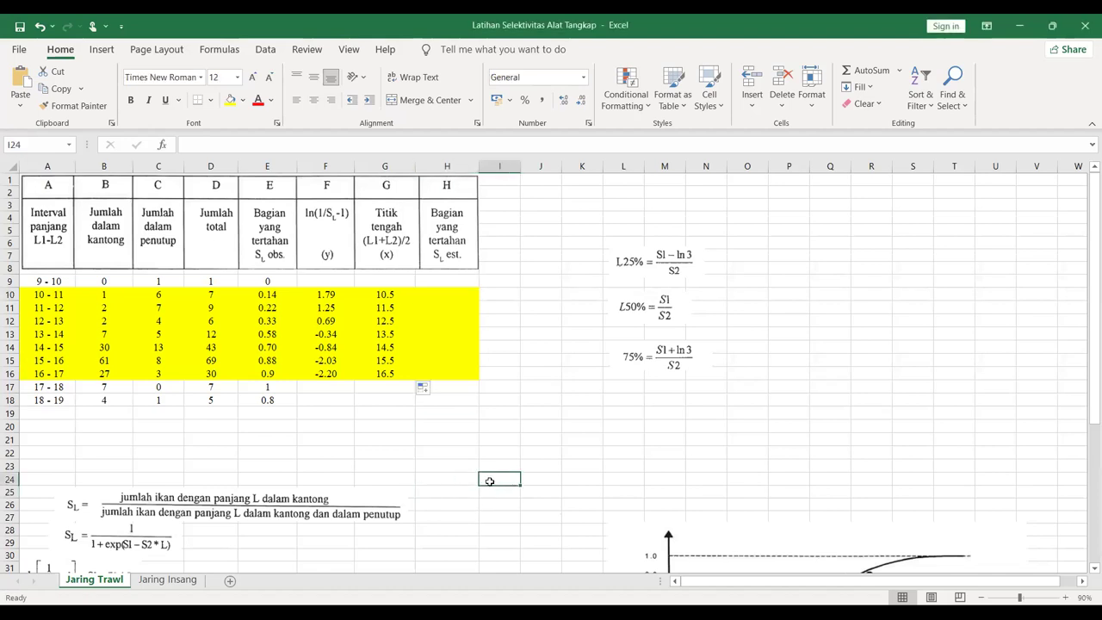
scroll(489, 482, "down", 1)
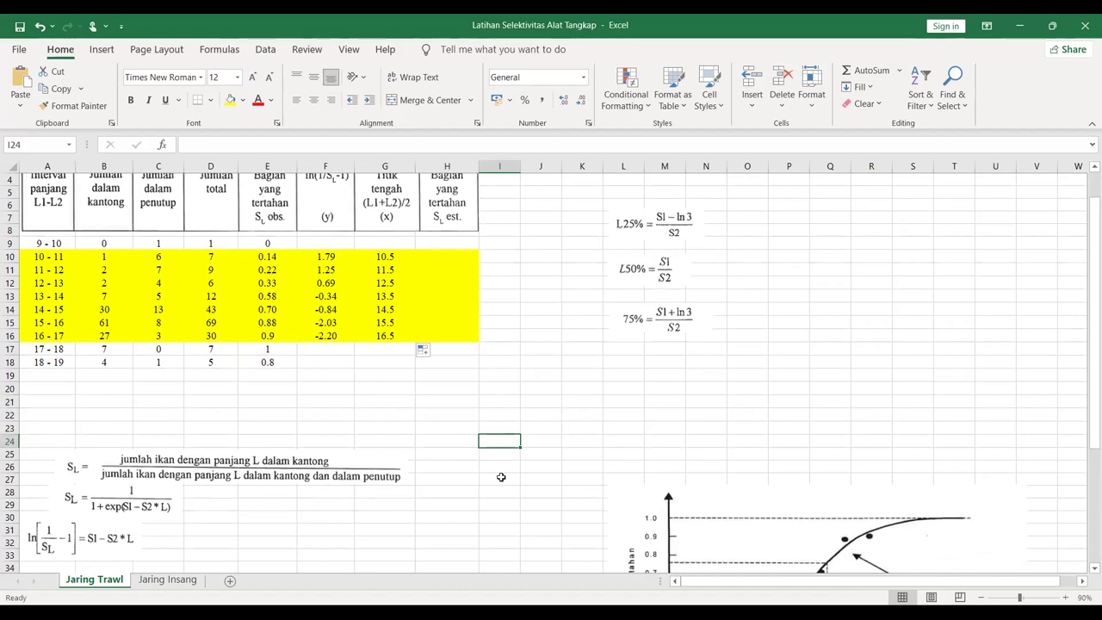
scroll(419, 408, "up", 1)
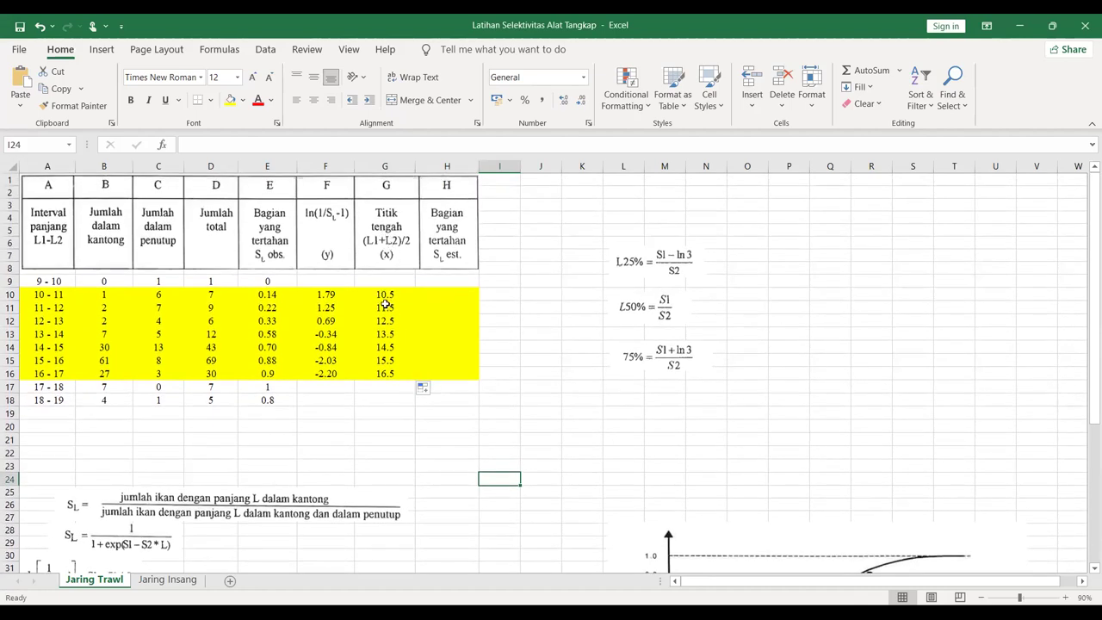
left_click(401, 227)
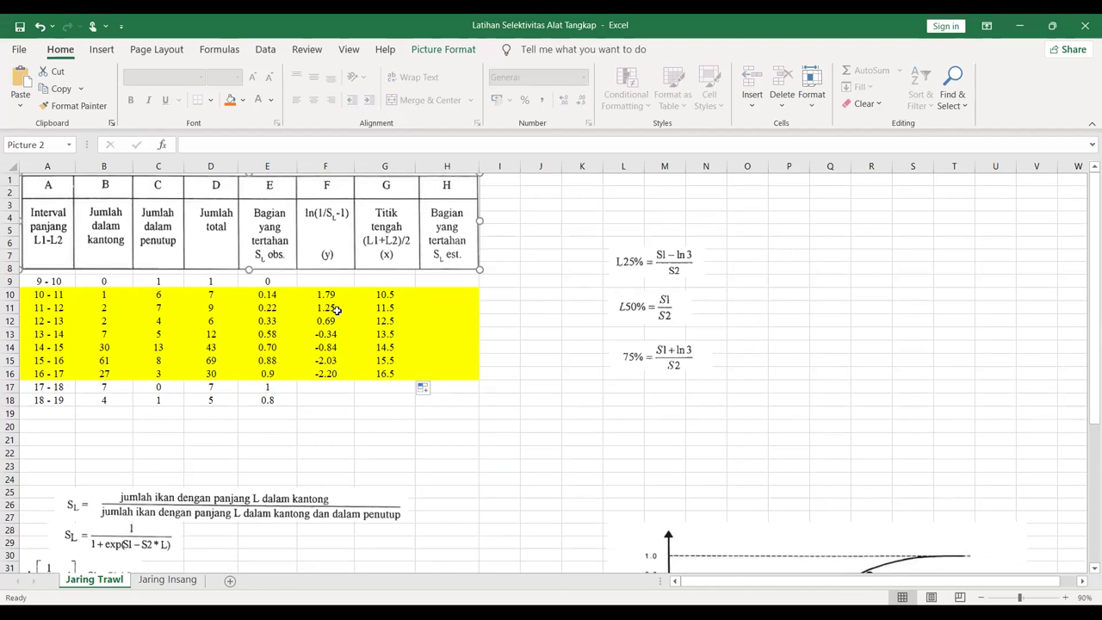
left_click(527, 509)
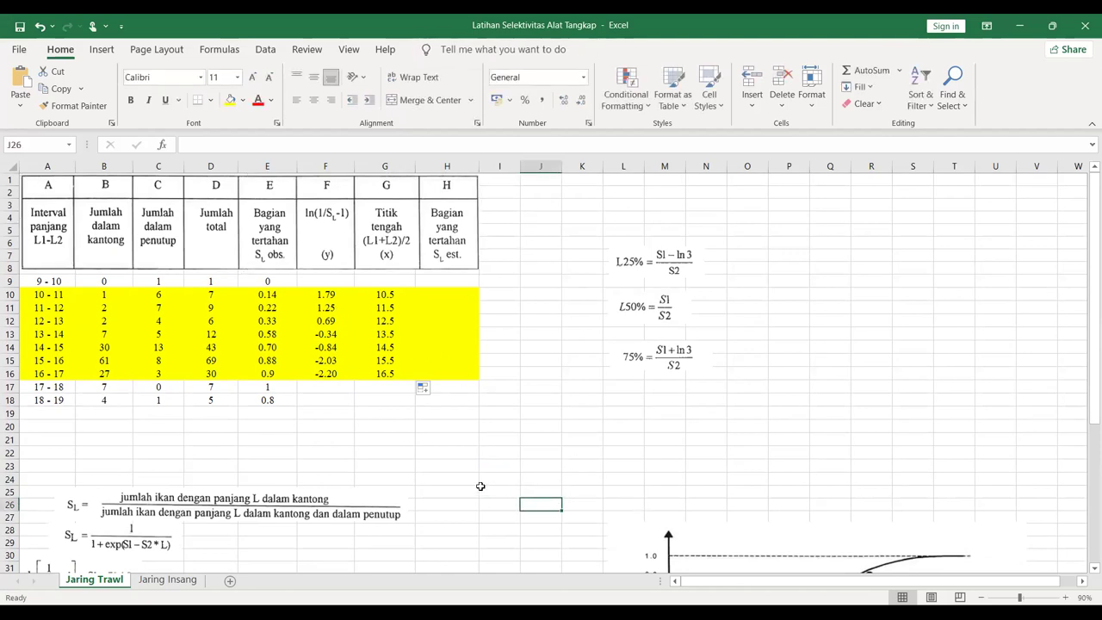
left_click(493, 489)
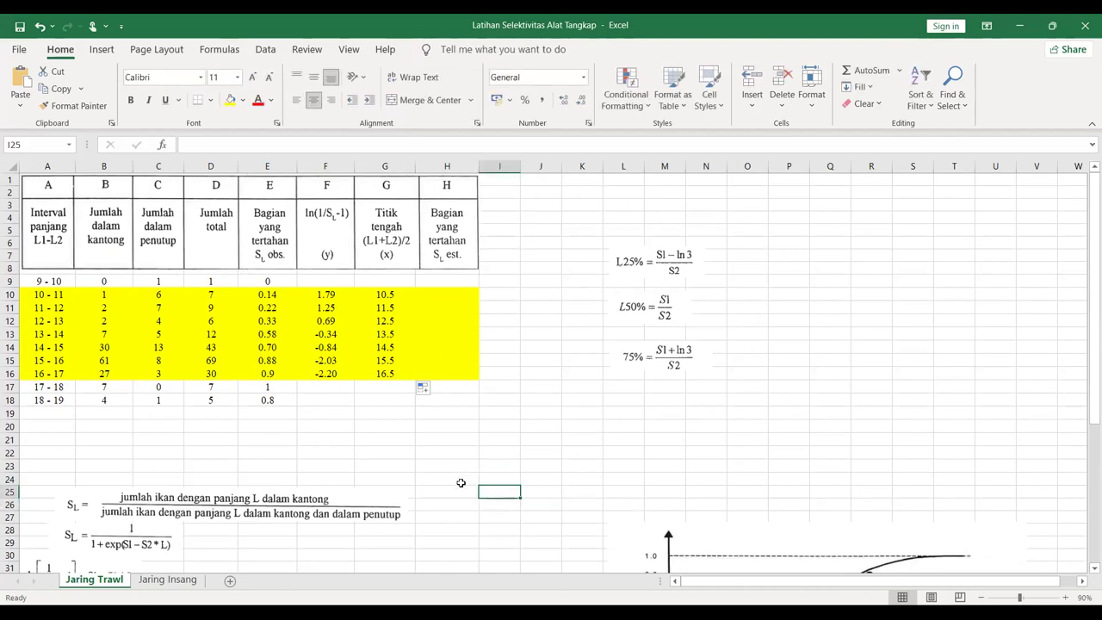
Label cells I24 and I25 as b and a for the regression coefficients.
left_click(508, 476)
type("b")
key("Return")
type("a")
key("Tab")
Enter the formula =SLOPE(F10:F16;G10:G15) in J24 beside the b label.
key("Up")
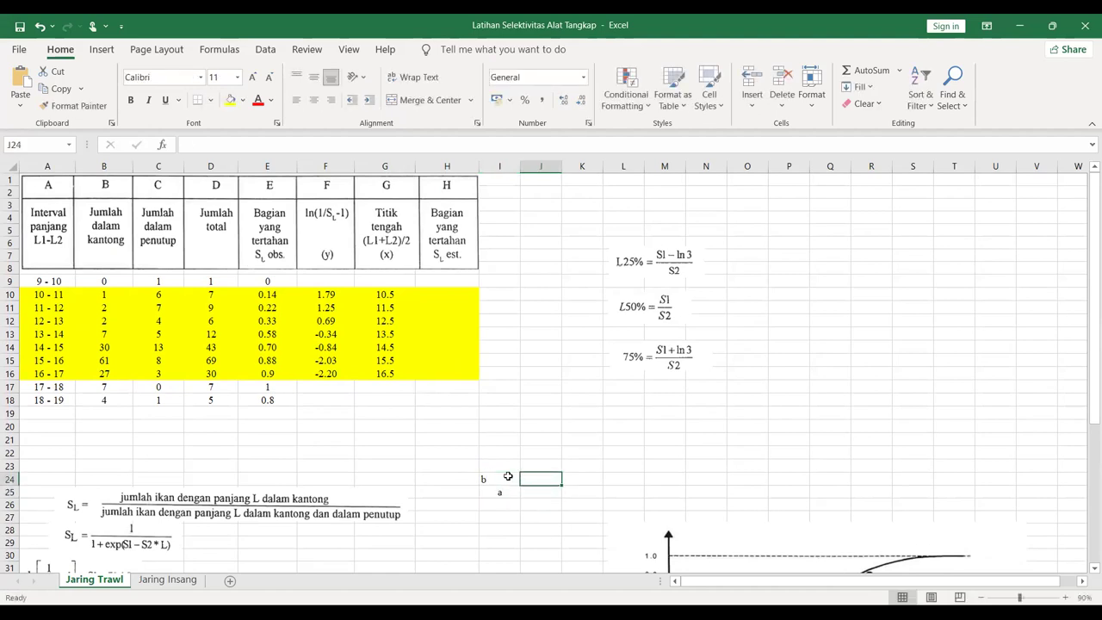
type("=")
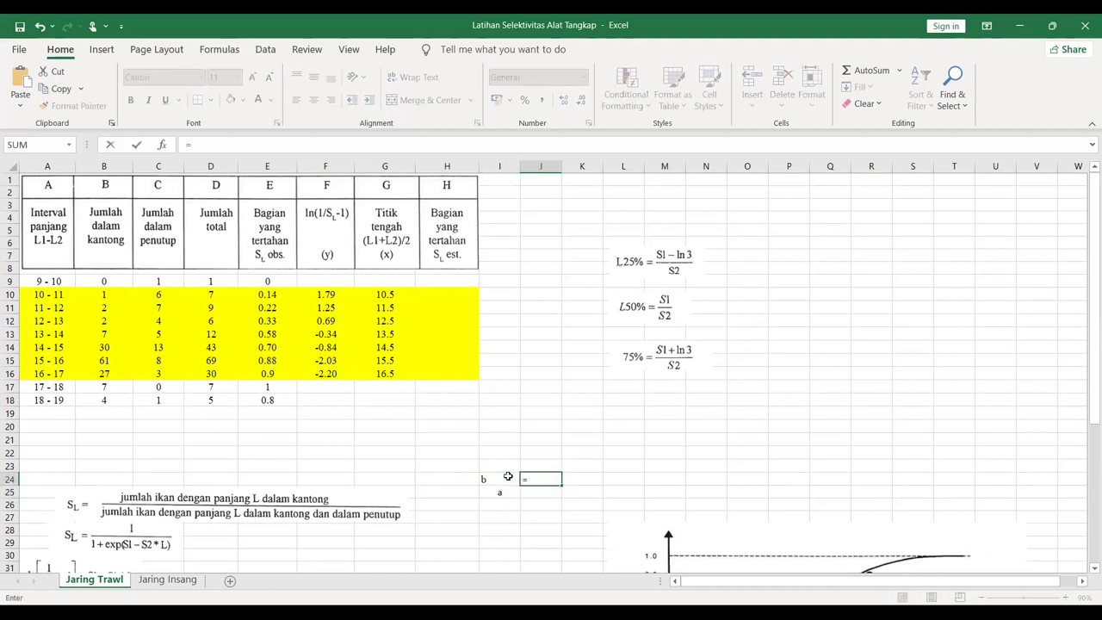
type("slo")
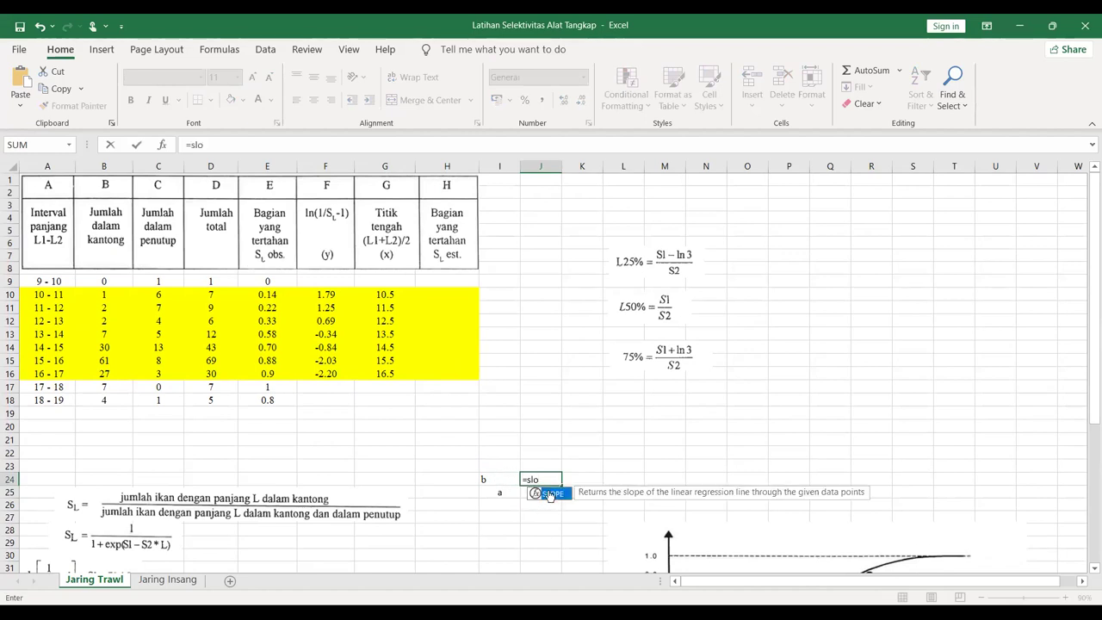
key("Tab")
left_click(336, 296)
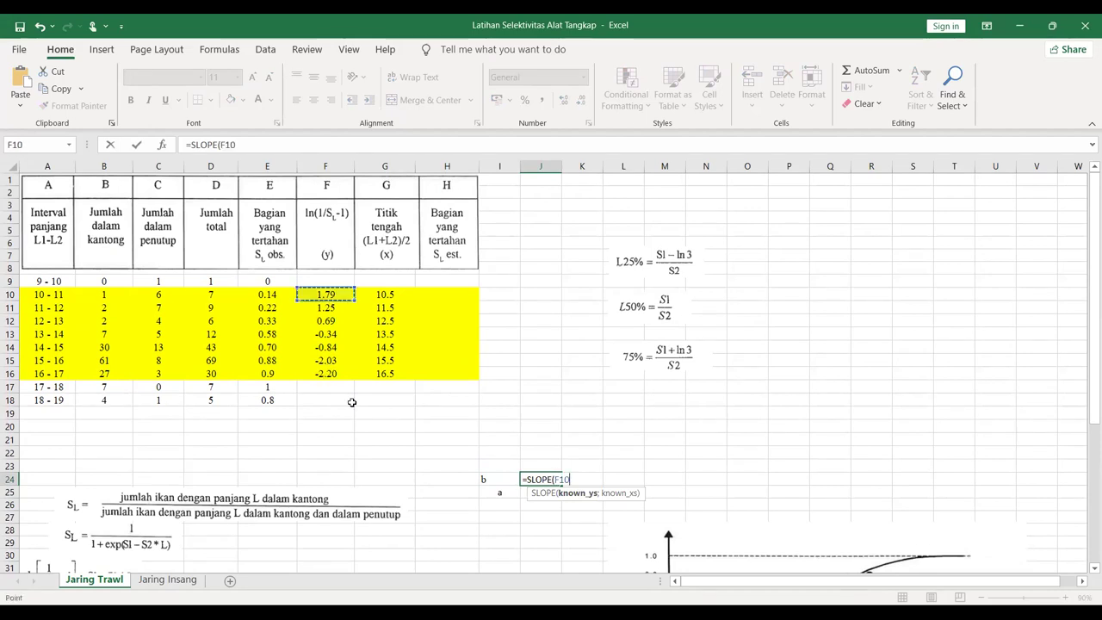
key("ctrl+shift+Down")
type(";")
left_click(387, 294)
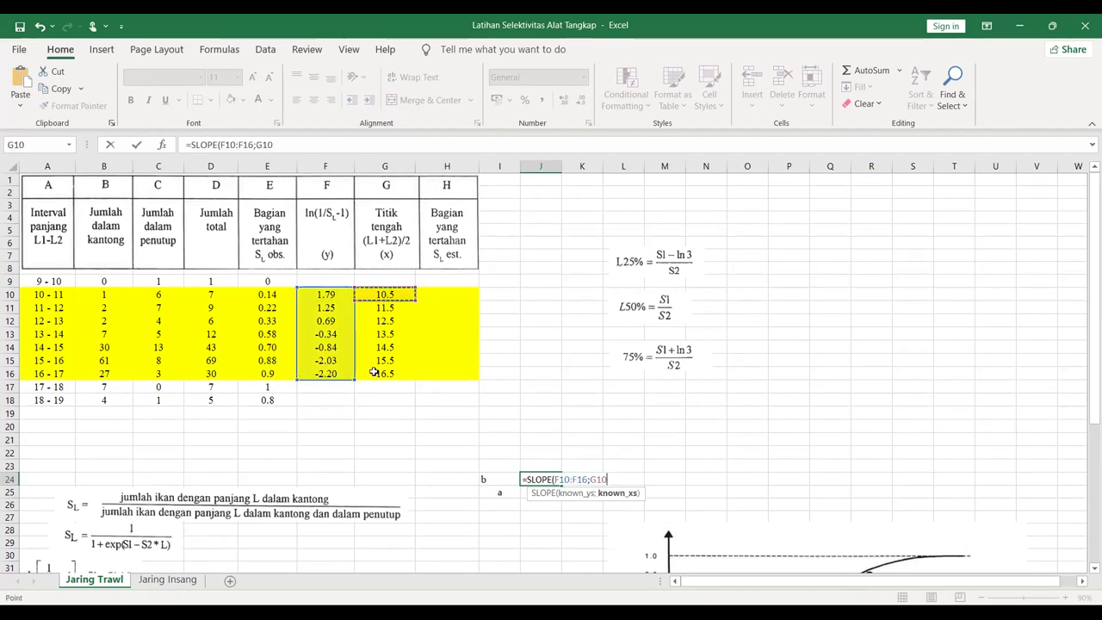
key("Return")
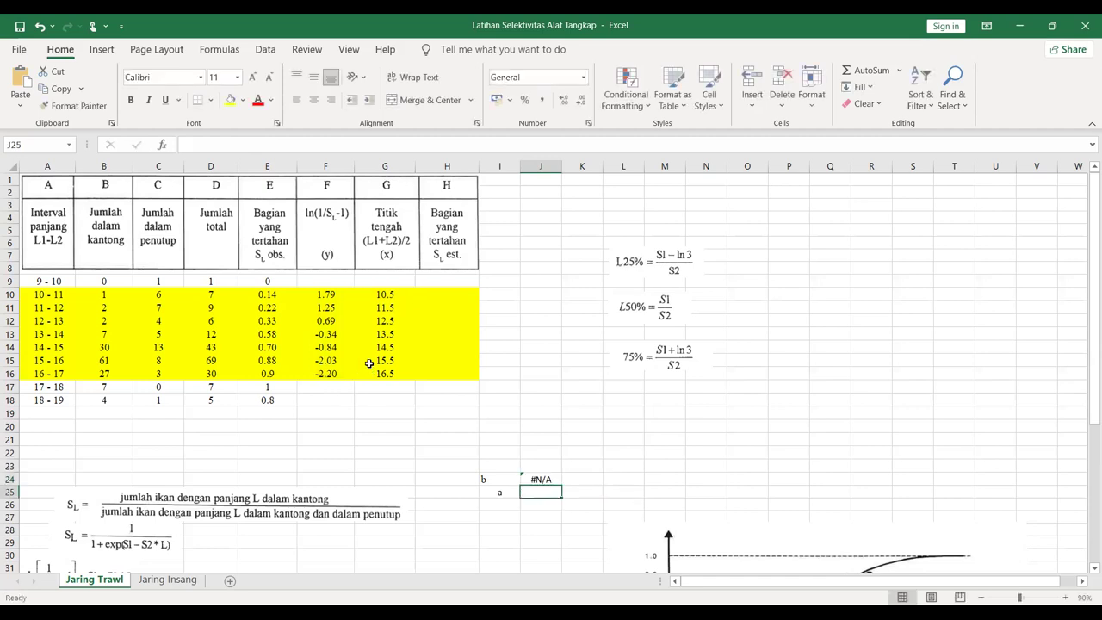
Correct the x range of the slope formula in J24 to G10:G16.
left_click(545, 479)
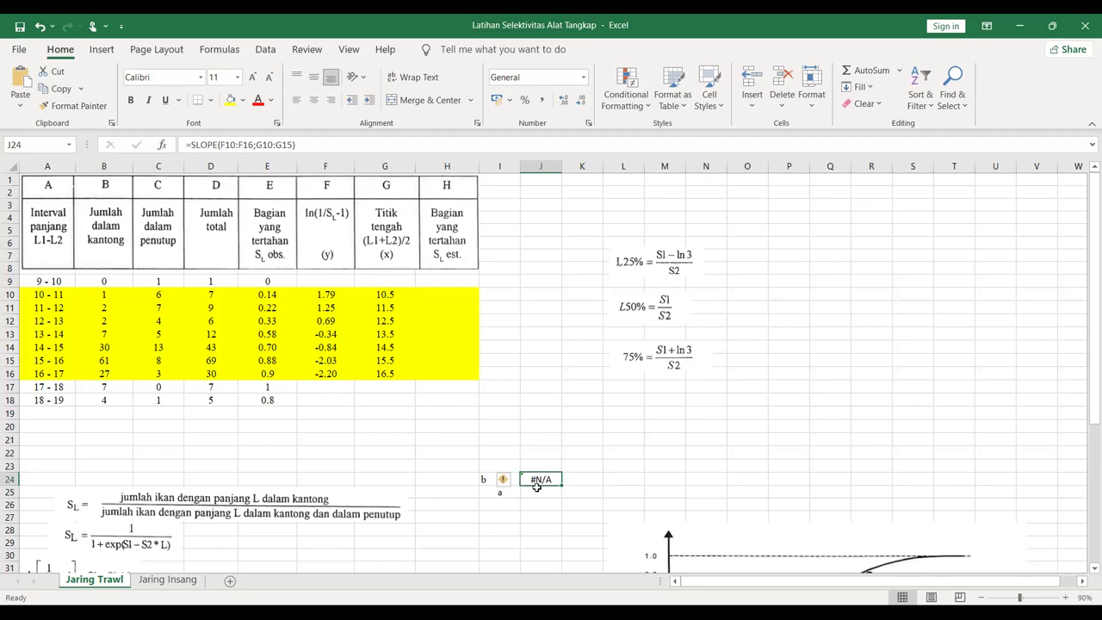
left_click(313, 143)
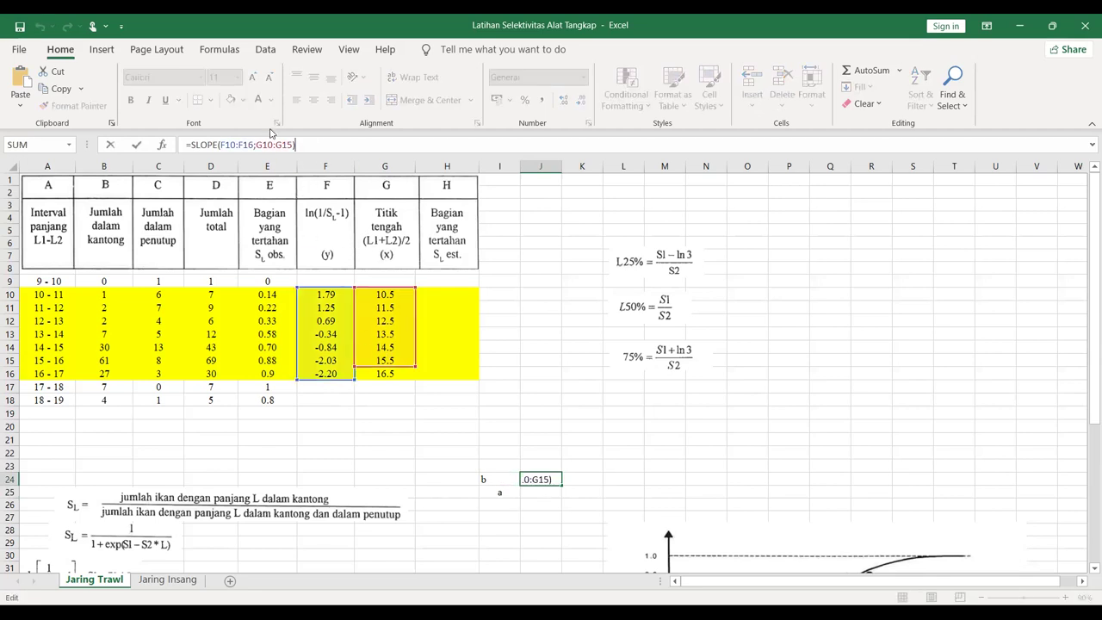
left_click(289, 144)
key("BackSpace")
type("6")
key("Return")
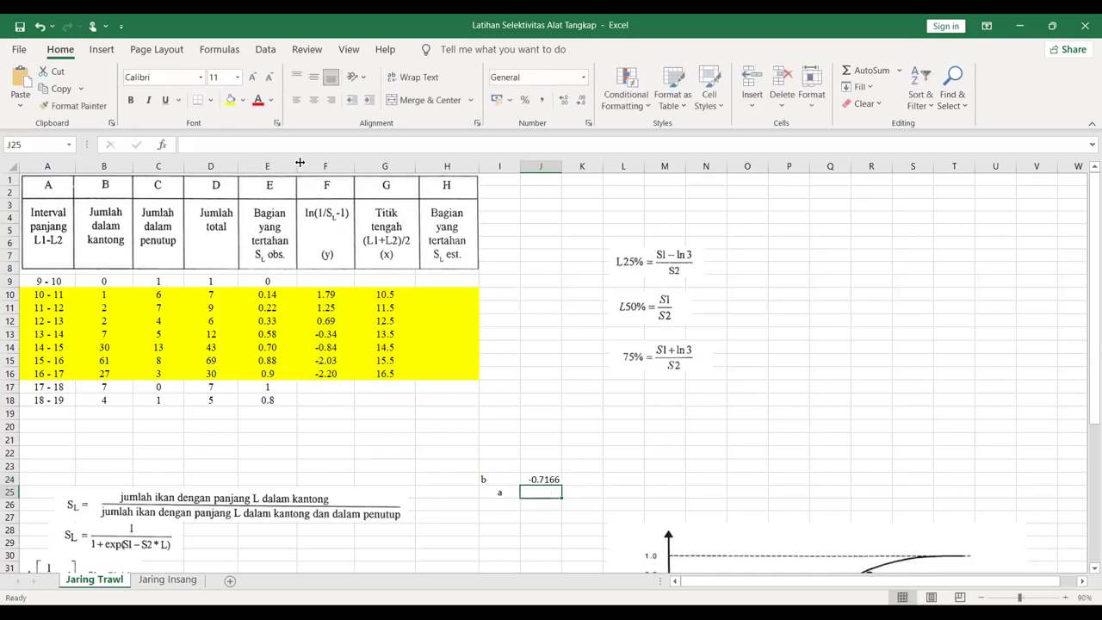
Calculate the regression intercept in J25 with the formula =INTERCEPT(F10:F16;G10:G16).
type("=")
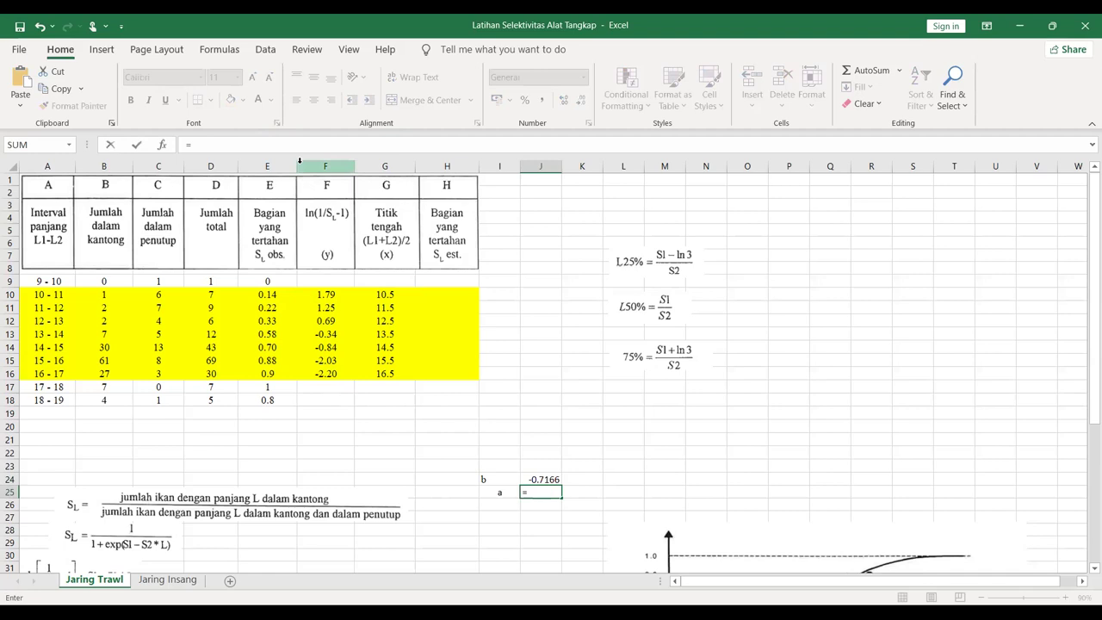
type("inter")
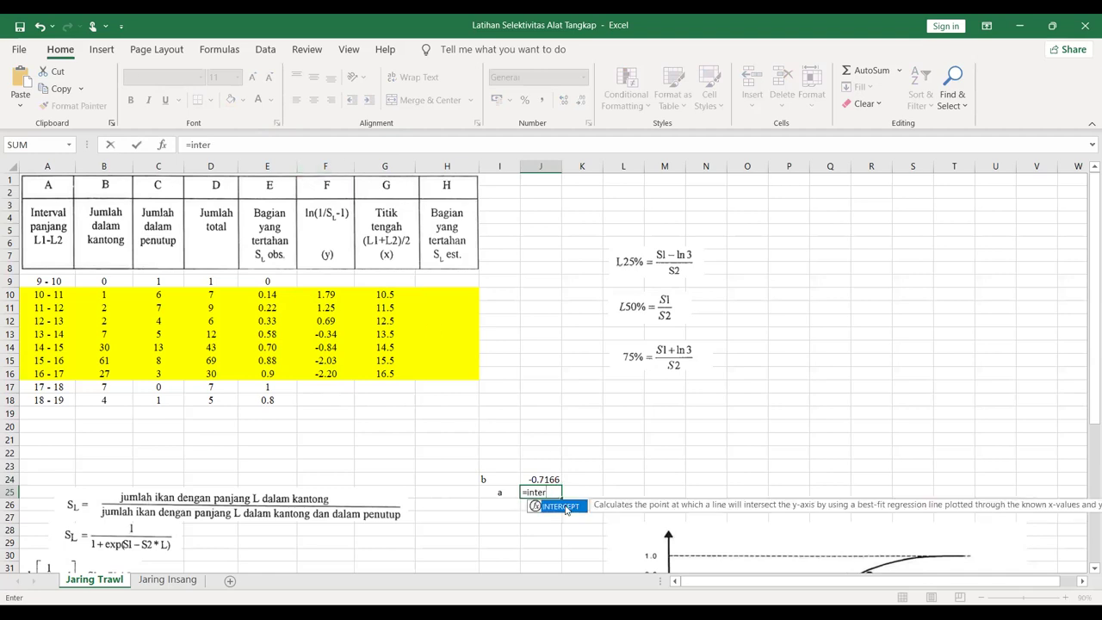
key("Tab")
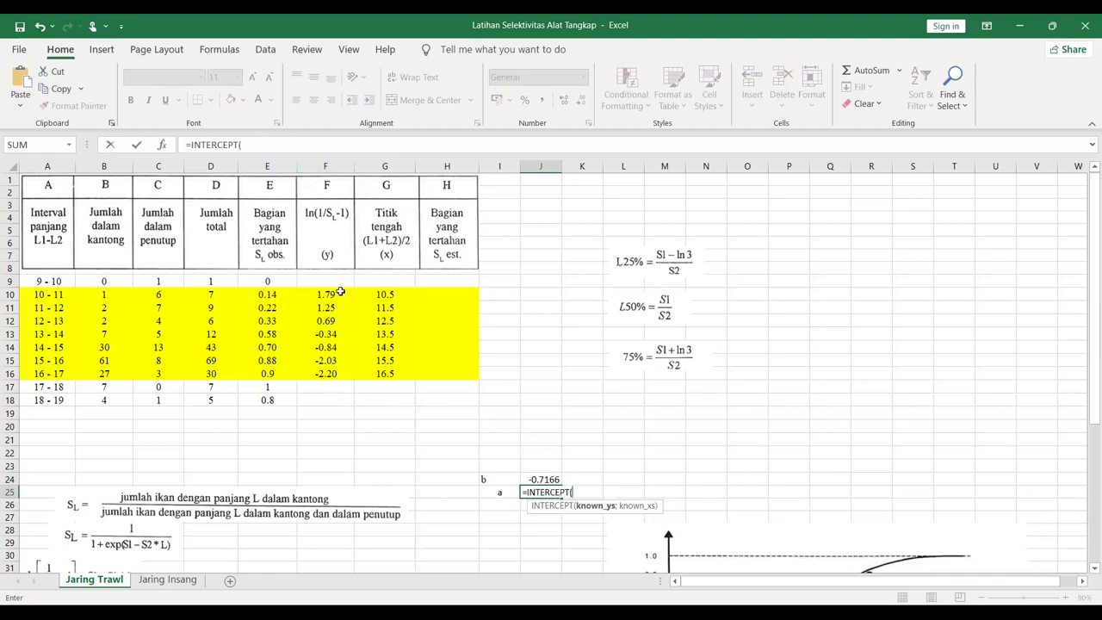
left_click_drag(339, 294, 335, 373)
type(";")
left_click_drag(385, 296, 379, 372)
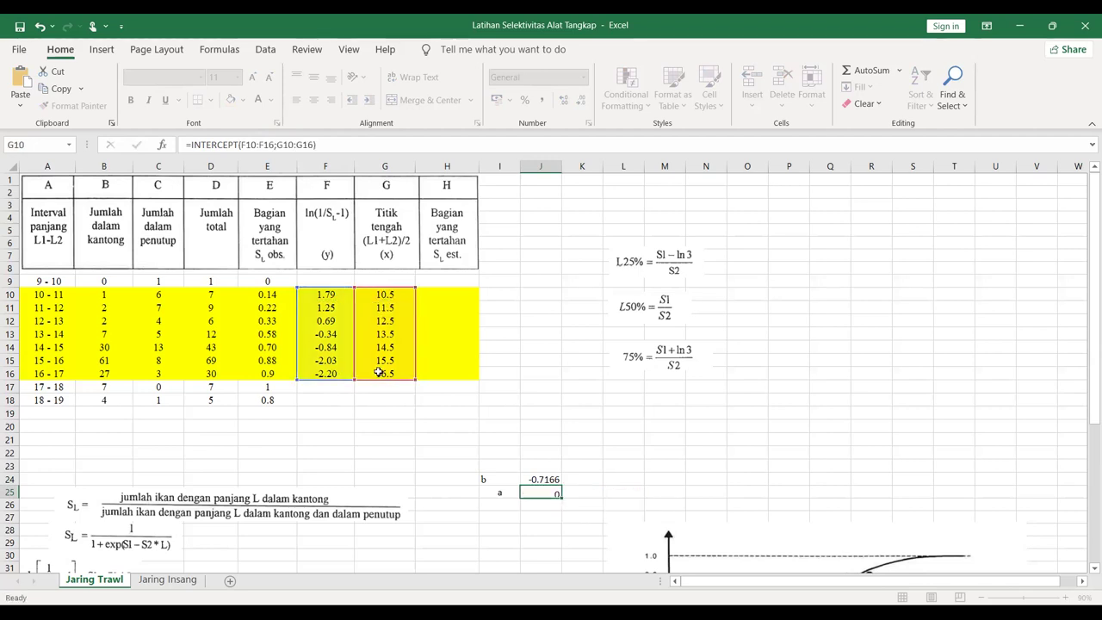
key("Return")
Label I27 as S1 and reference the intercept in J27 with =J25.
key("Down")
key("Left")
type("S1")
key("Right")
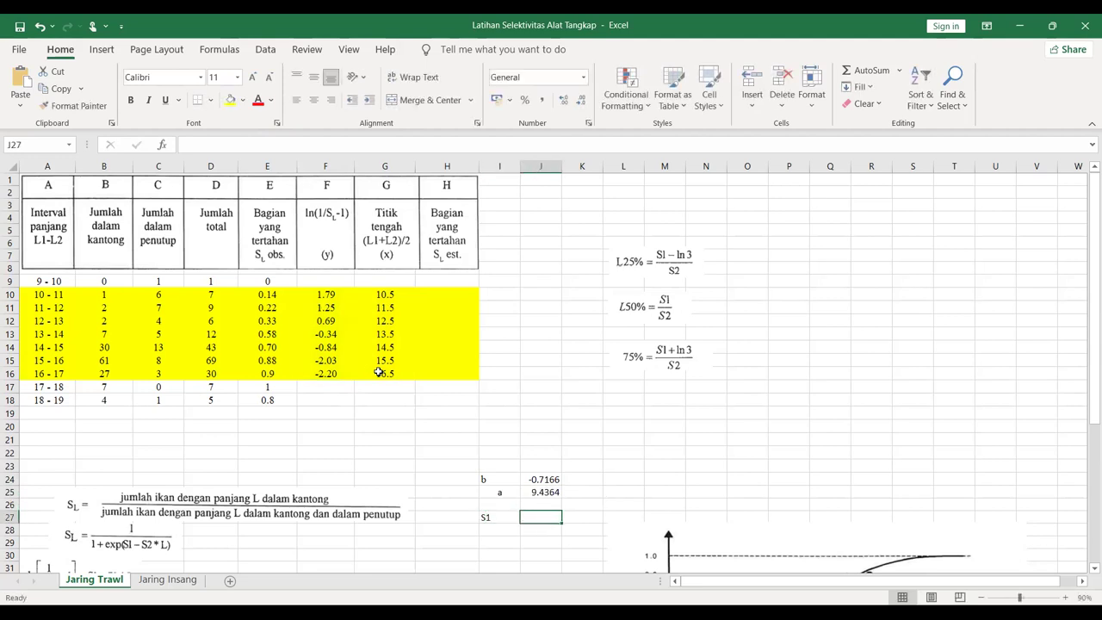
type("=")
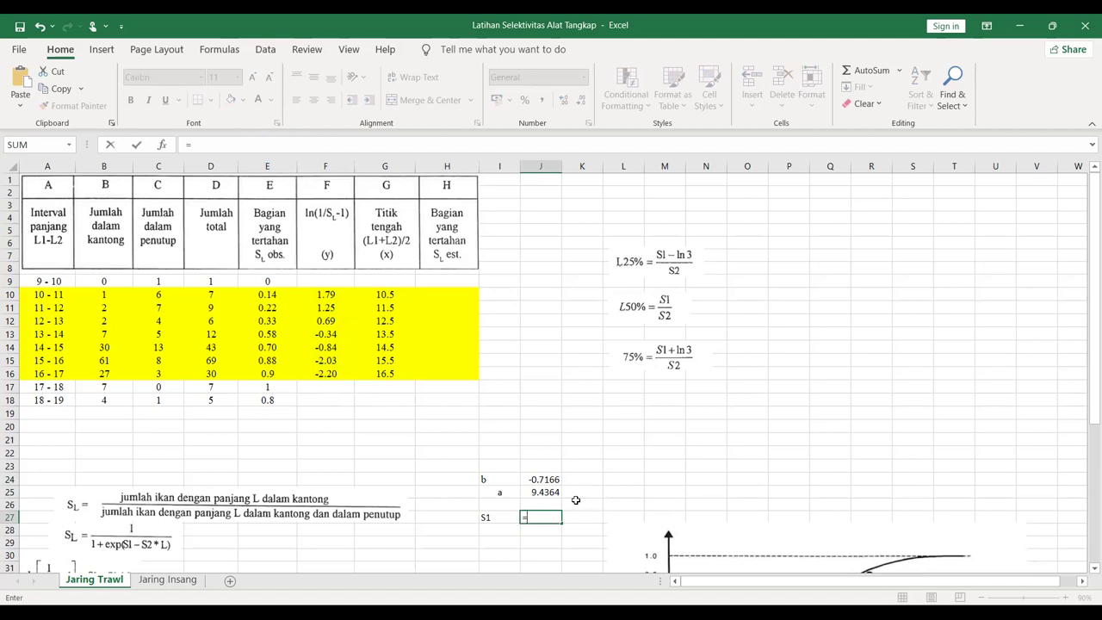
left_click(549, 491)
key("Return")
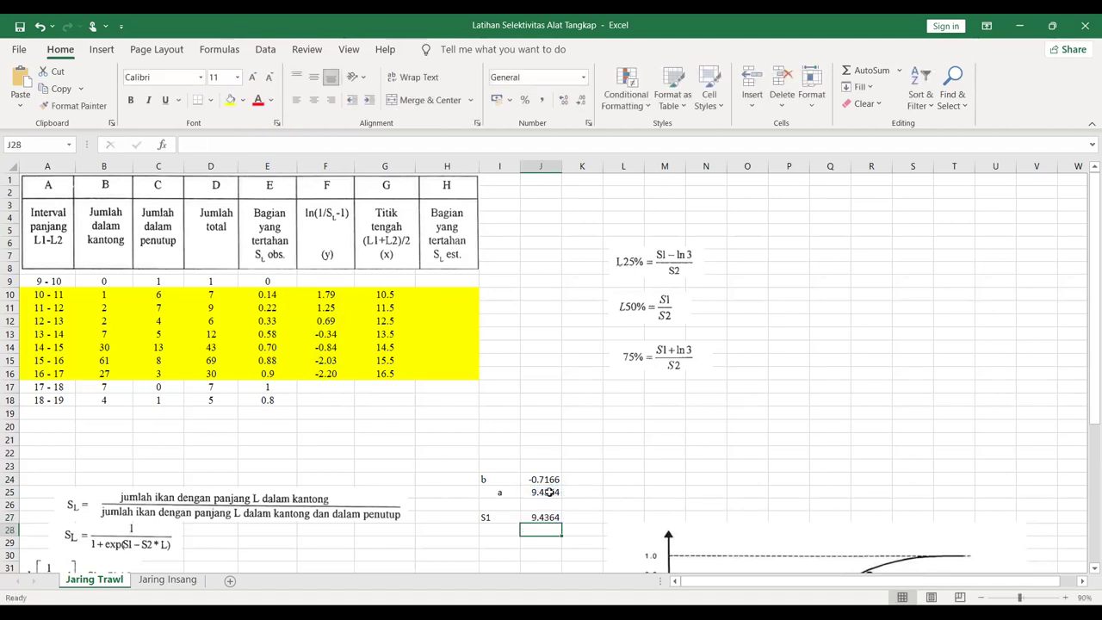
Label I28 as S2 and calculate the negated slope in J28 with =-J24.
key("Left")
type("S2")
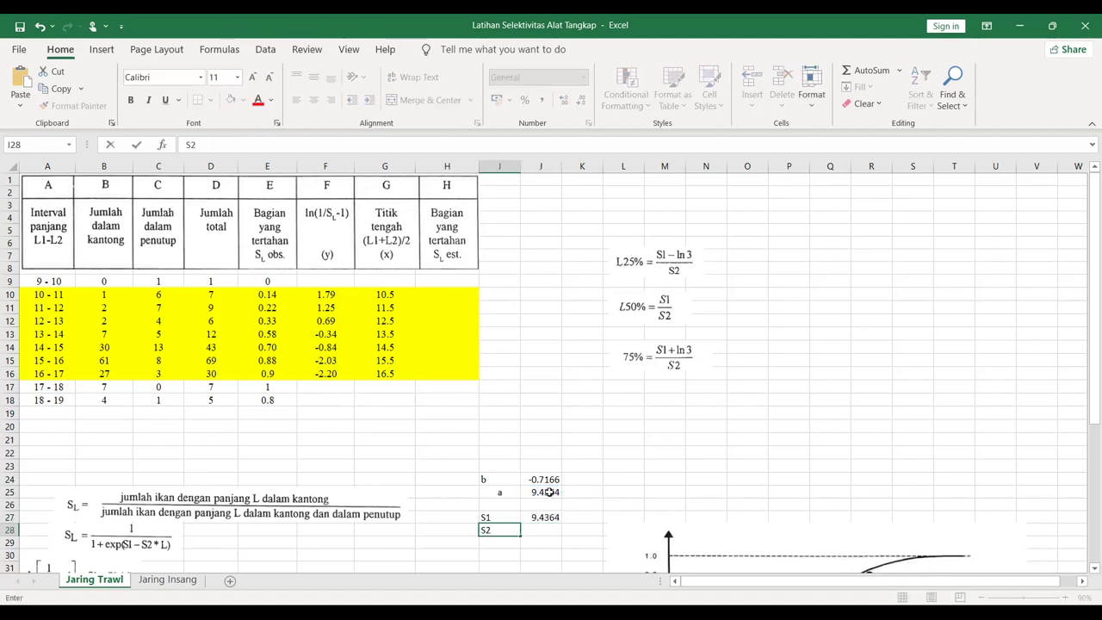
key("Tab")
type("=-")
left_click(547, 482)
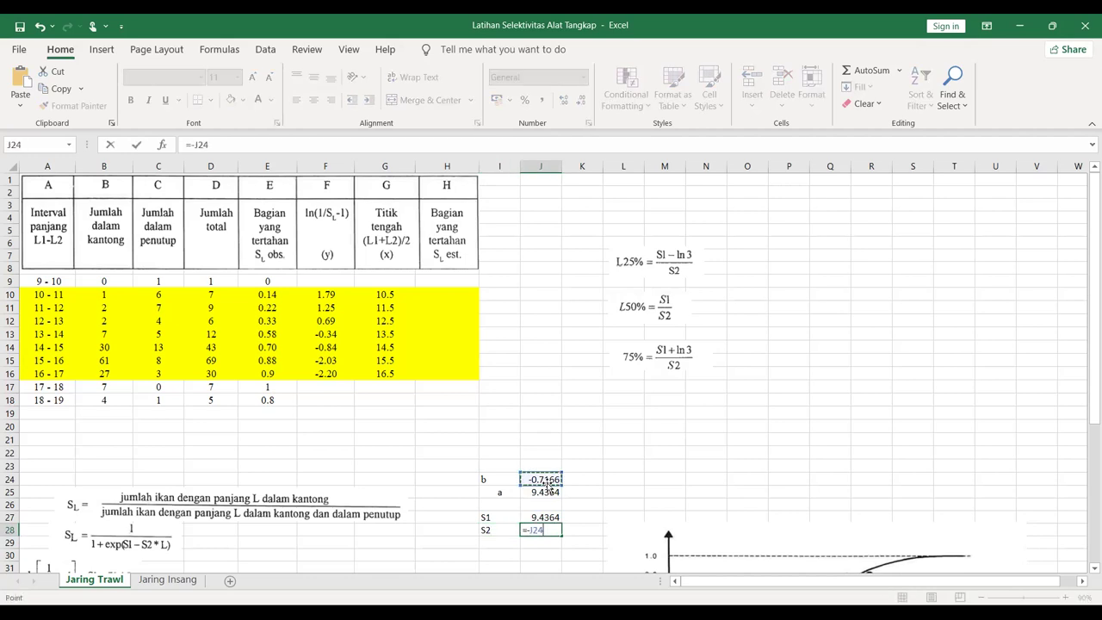
key("Return")
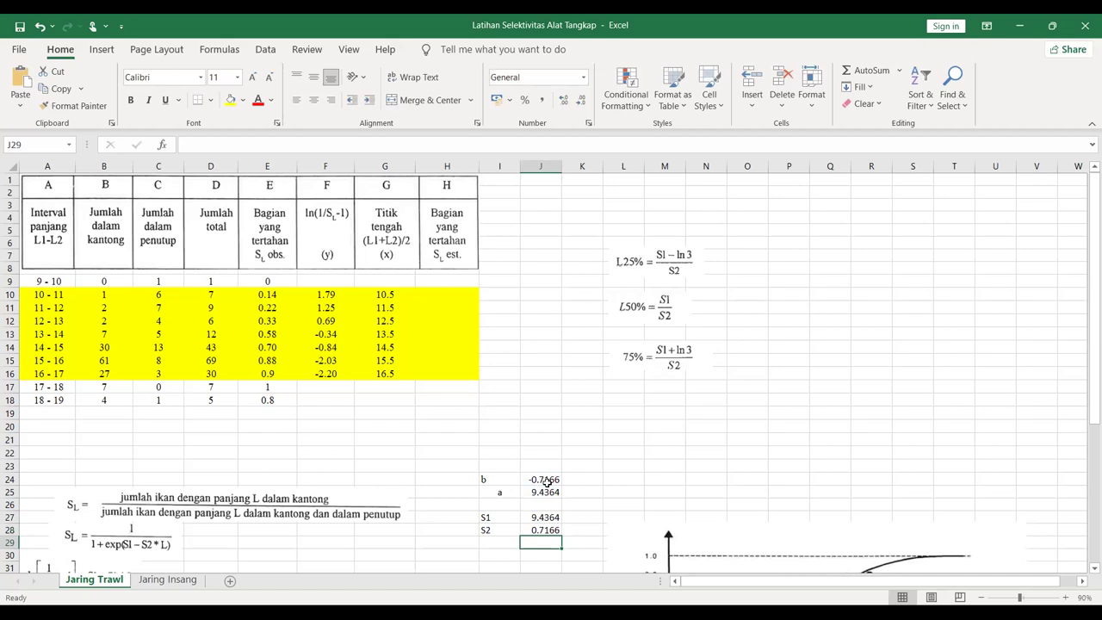
scroll(619, 425, "down", 1)
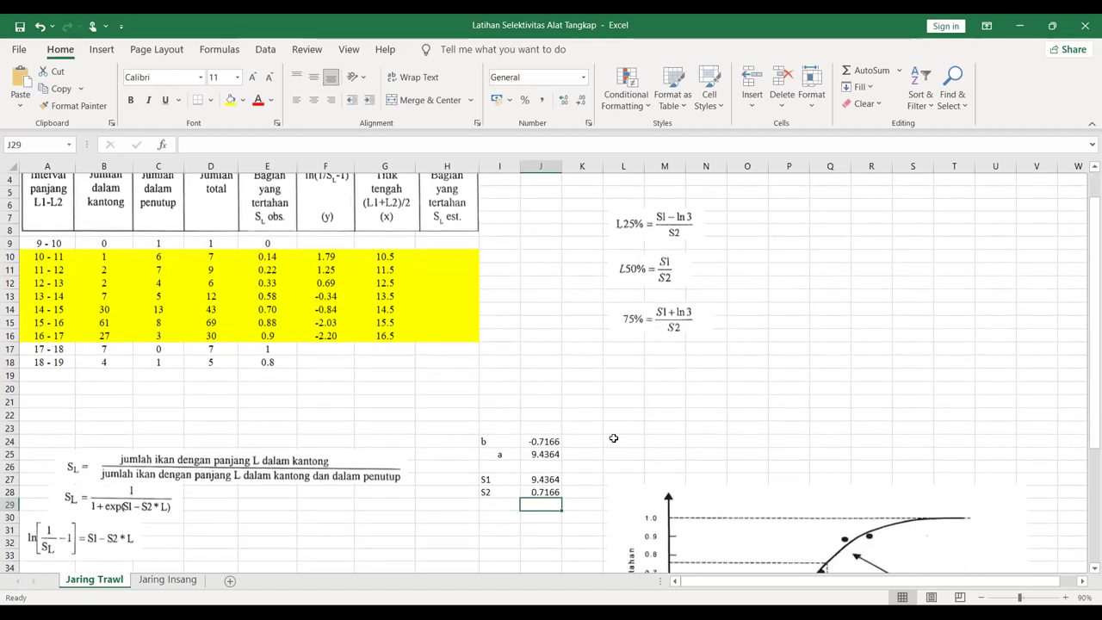
Calculate the L25% length in O7 with the formula =(J27-LN(3))/J28.
scroll(613, 438, "down", 3)
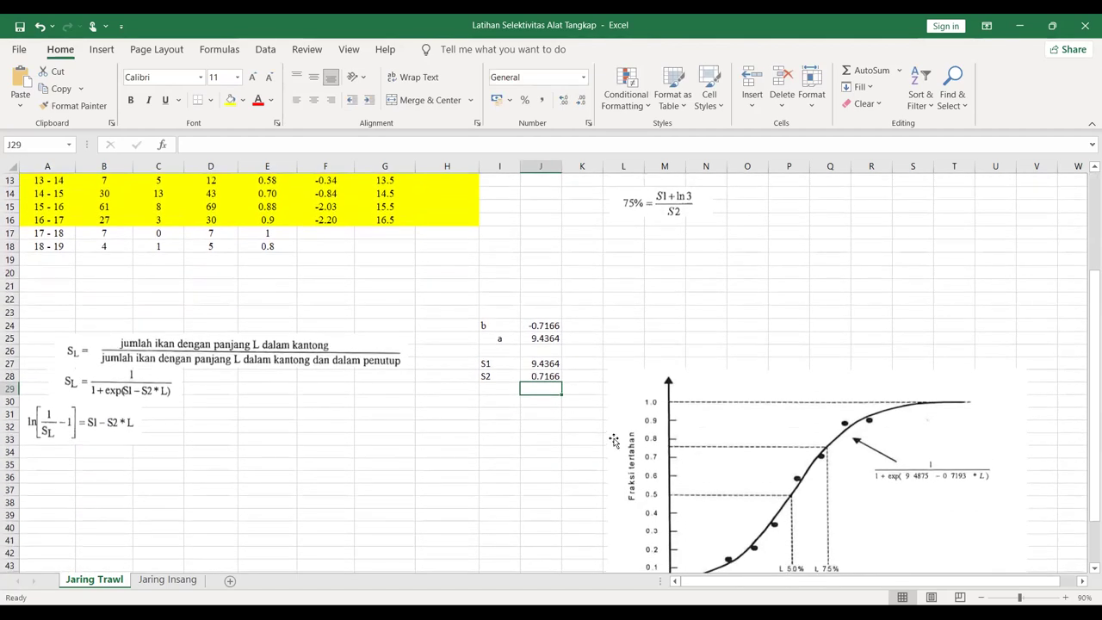
scroll(614, 439, "up", 3)
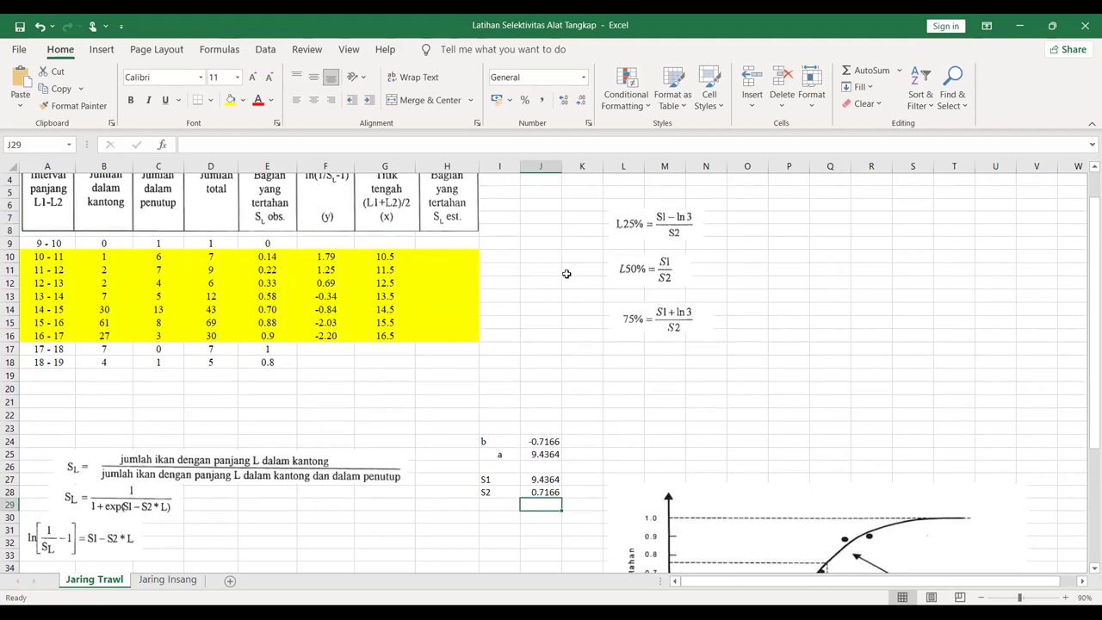
left_click(744, 220)
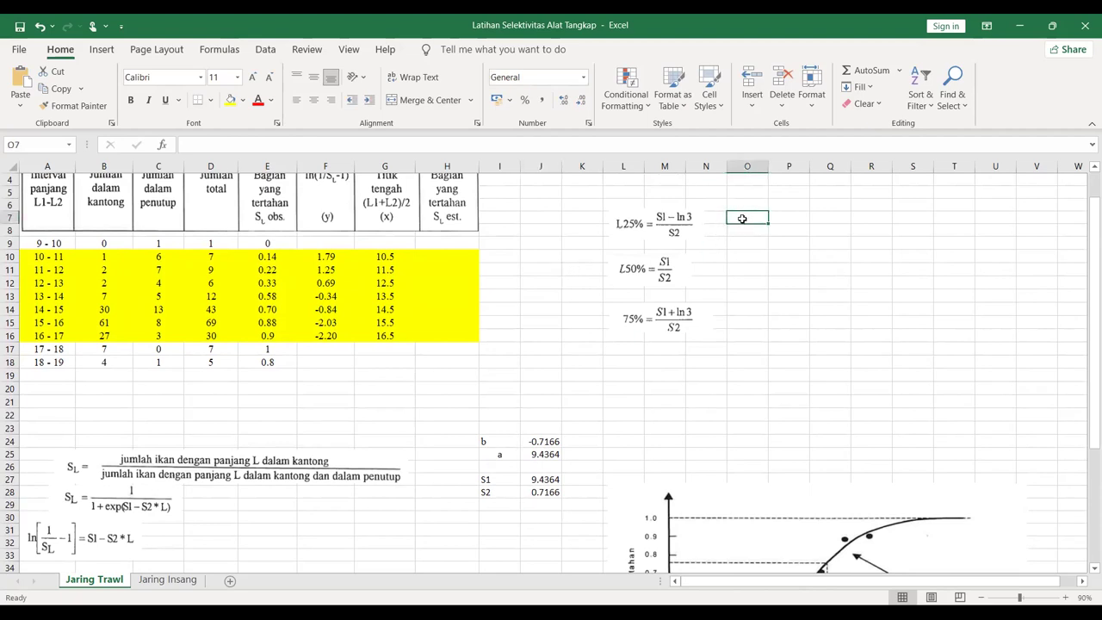
type("=")
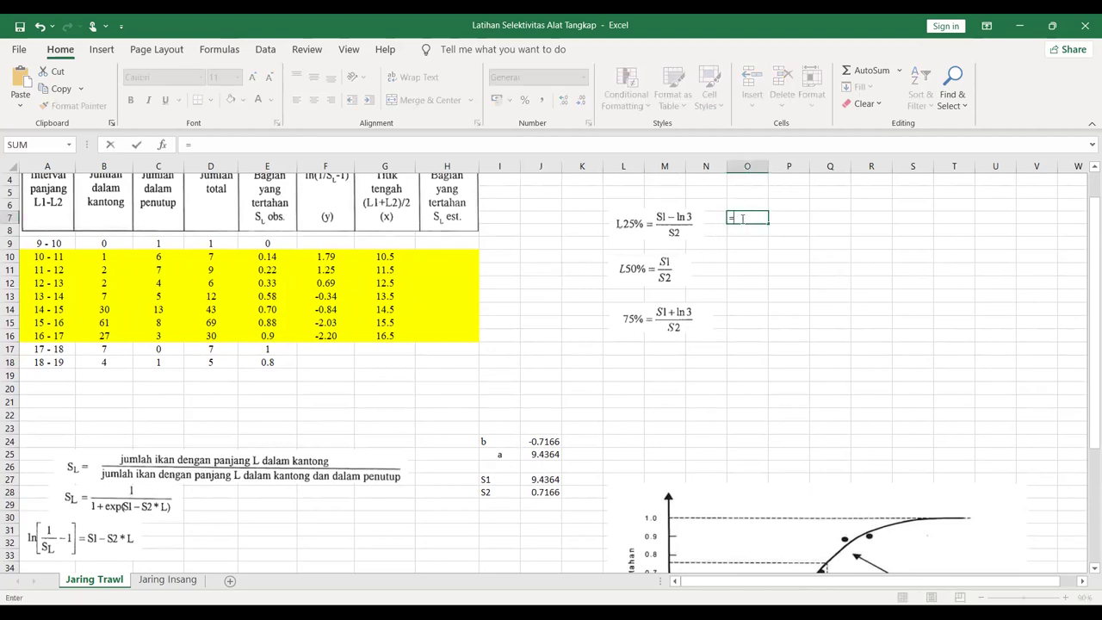
type("(")
left_click(540, 480)
type("-")
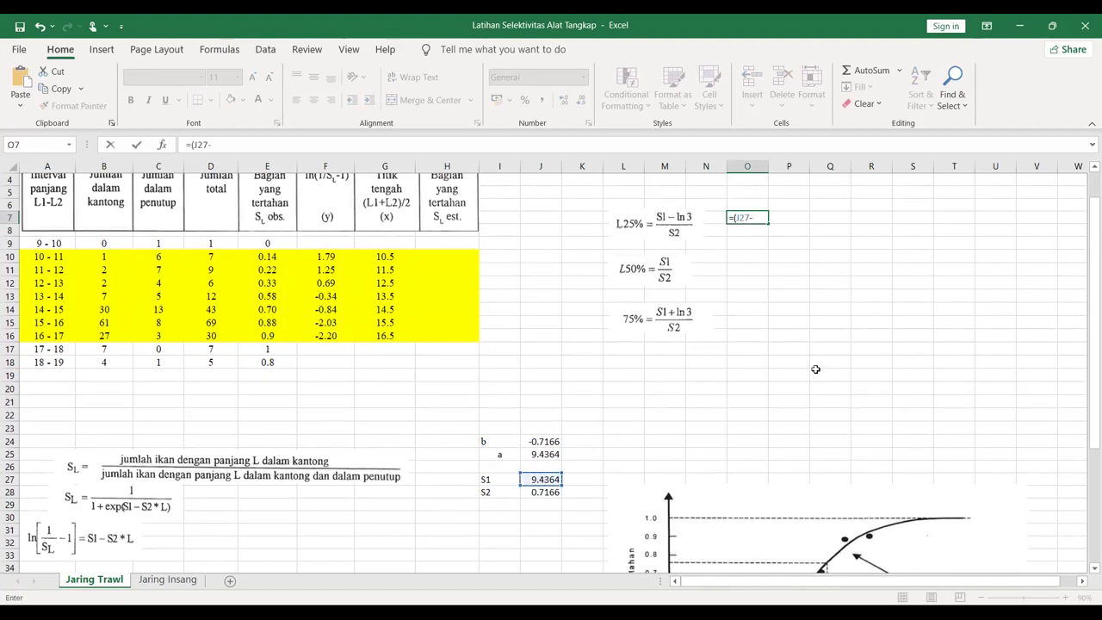
type("ln")
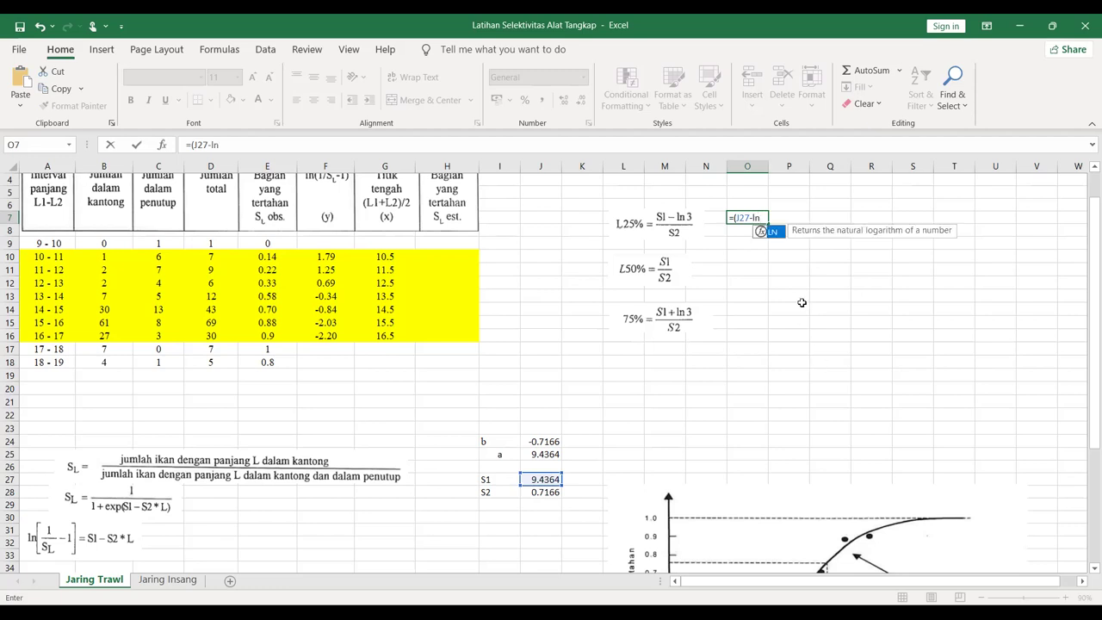
type("(3))")
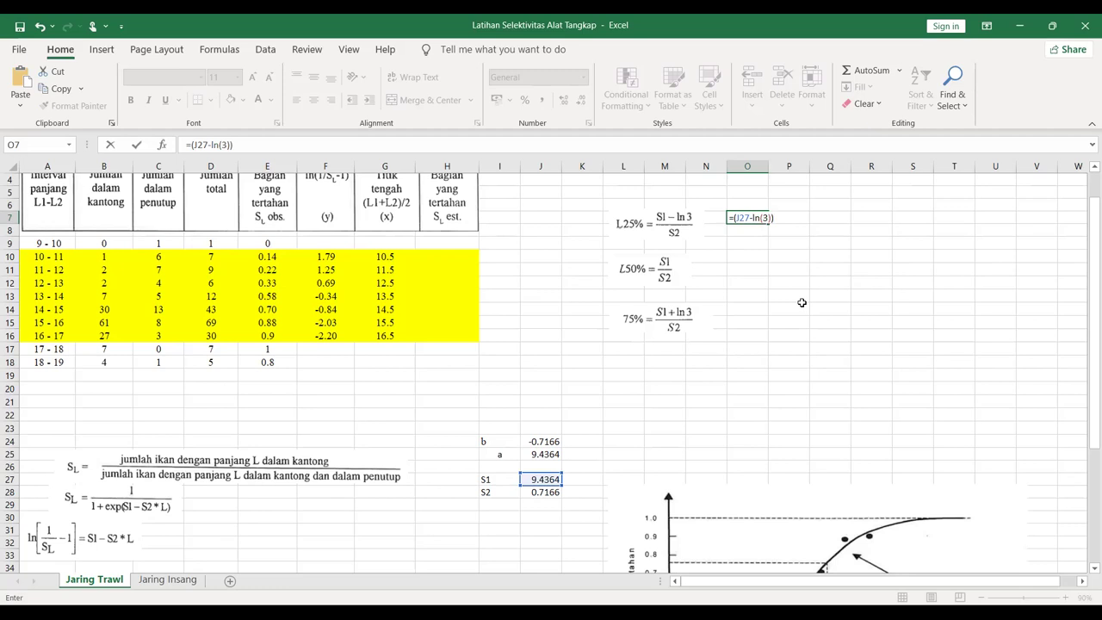
type("/")
left_click(549, 496)
key("Return")
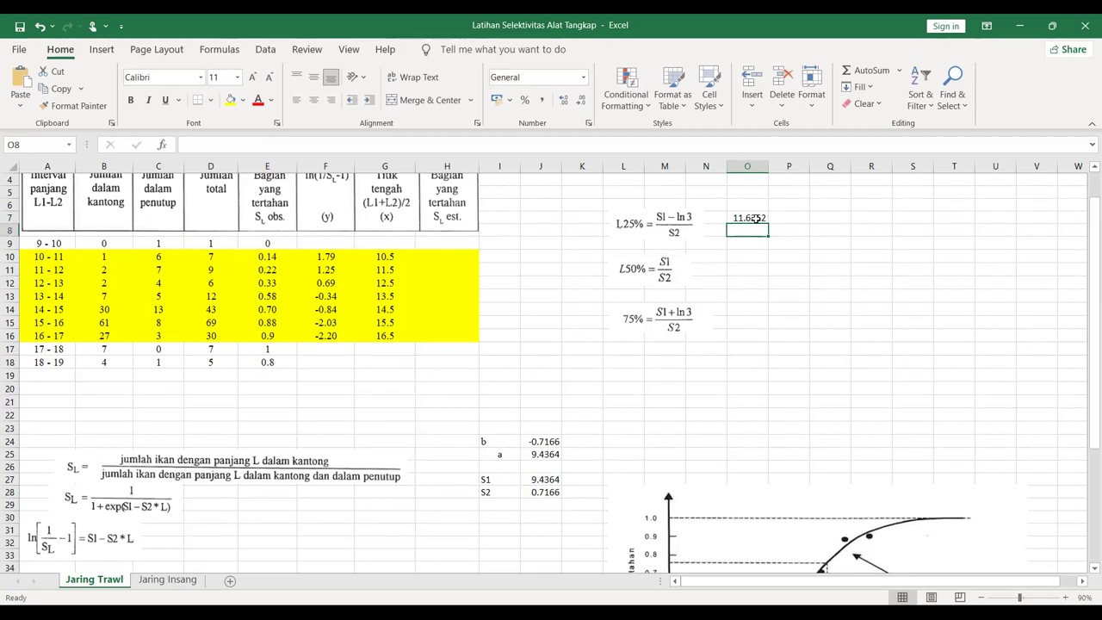
Calculate the L50% length in O11 with the formula =J27/J28 and compare it with the 13 - 14 interval row.
left_click(743, 272)
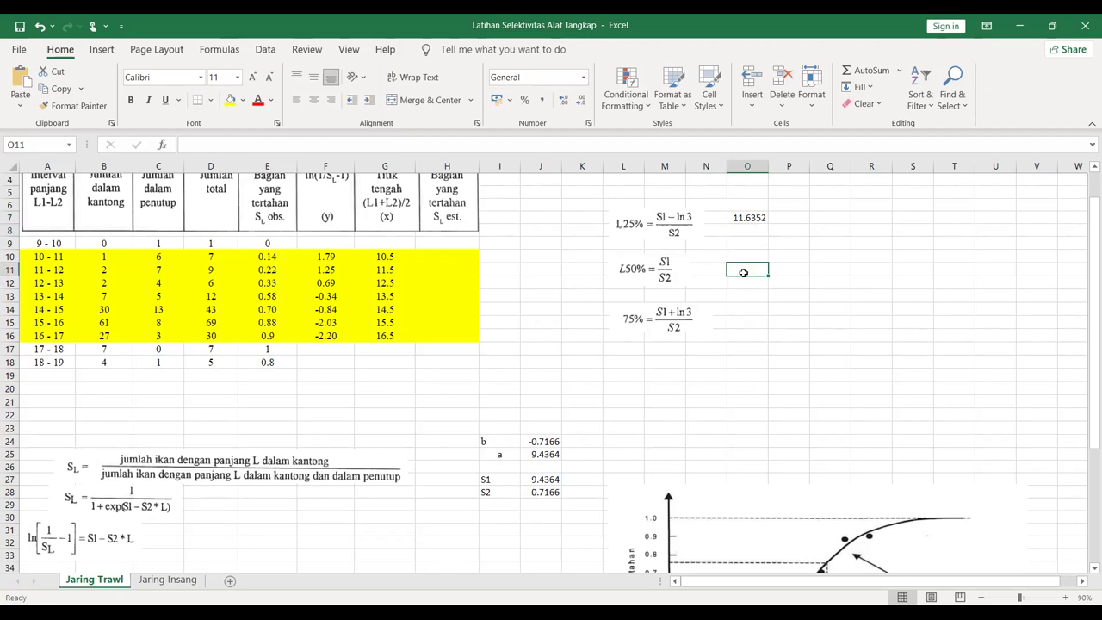
type("=")
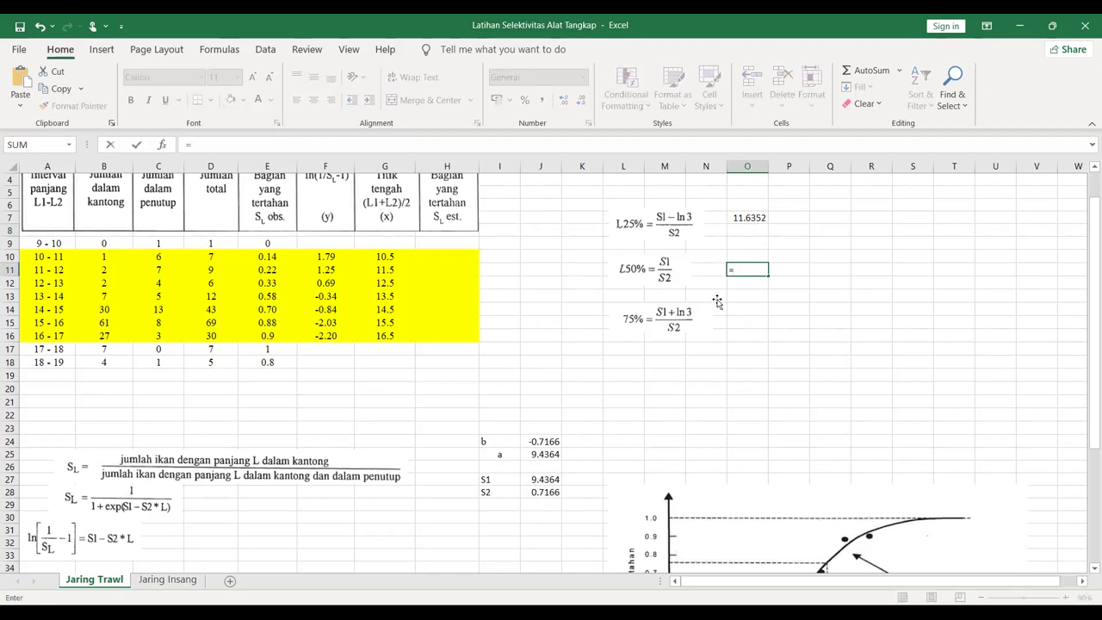
left_click(549, 478)
type("/")
left_click(540, 492)
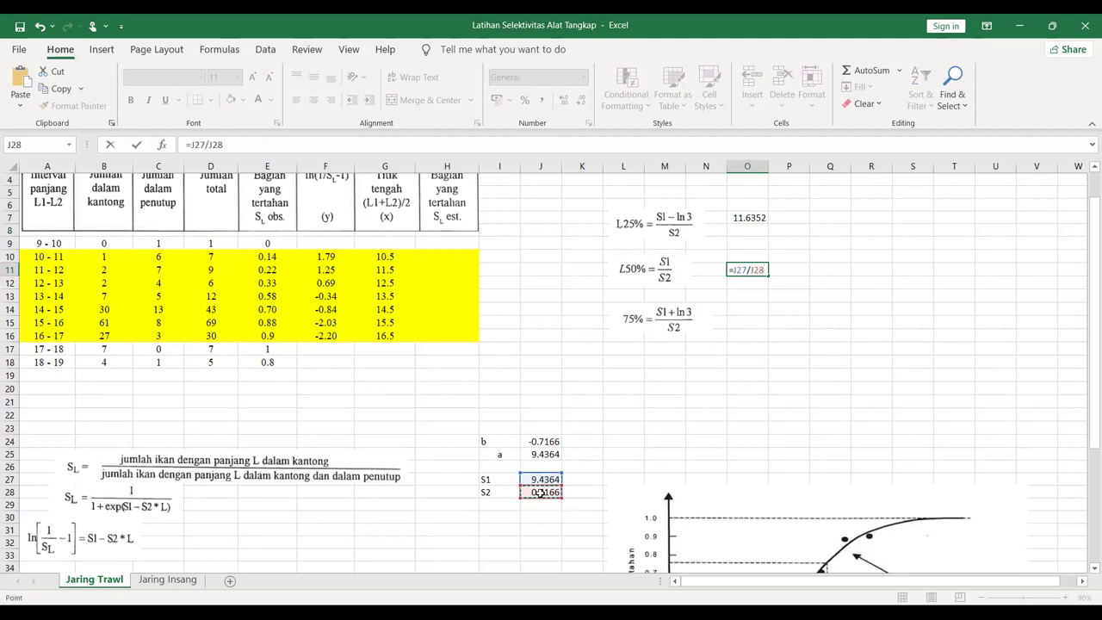
key("Return")
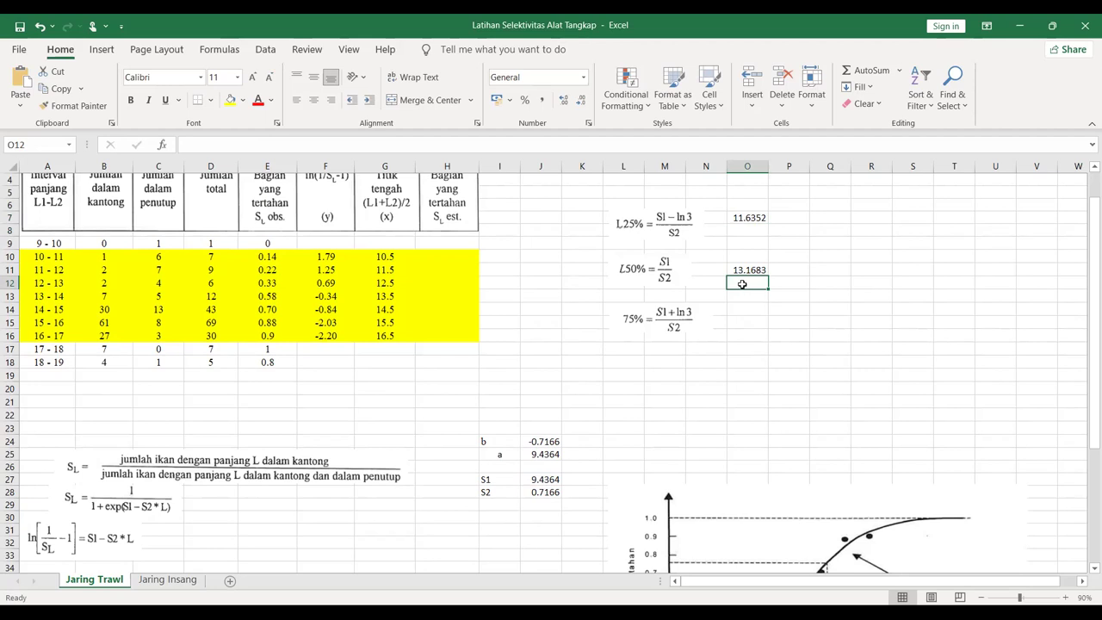
left_click(48, 295)
left_click_drag(47, 295, 368, 294)
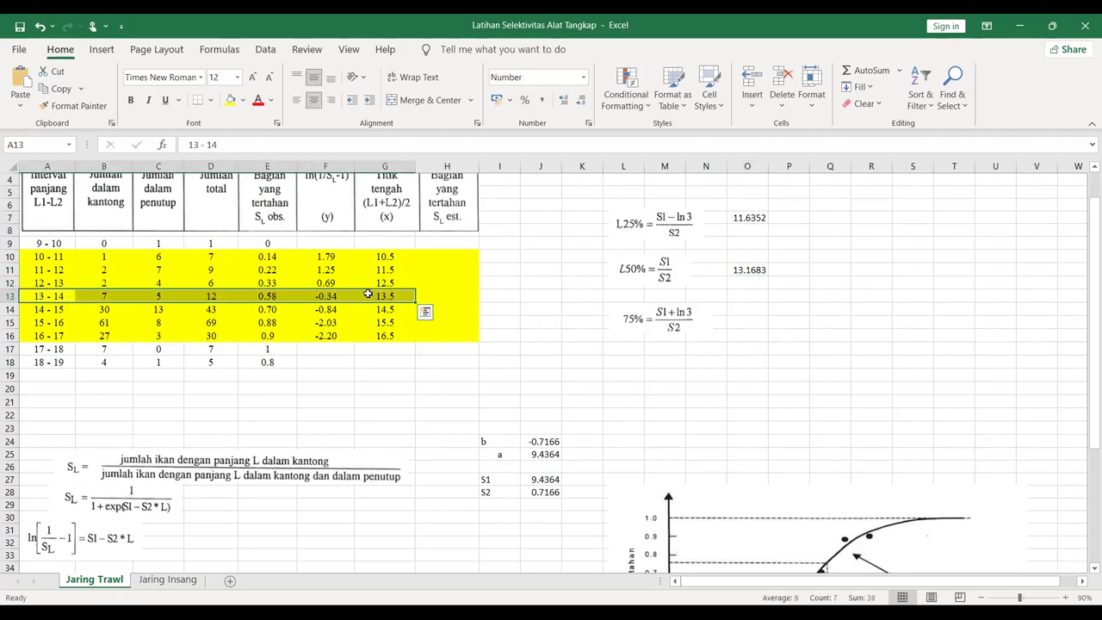
Calculate the L75% length in O15 with the formula =(J27+LN(3))/J28.
left_click(769, 322)
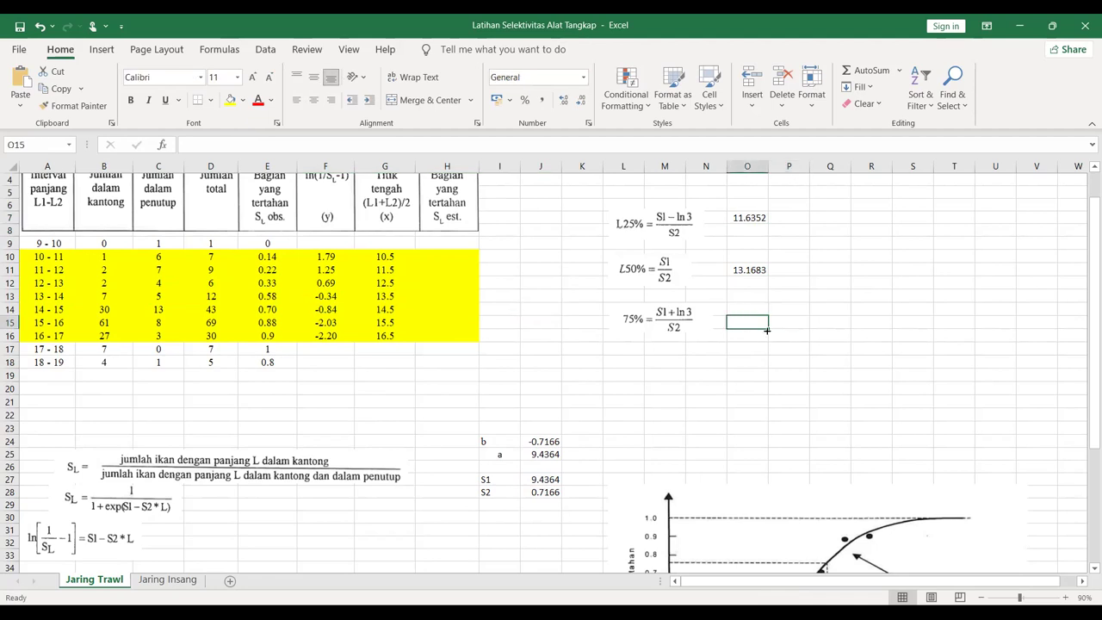
type("=")
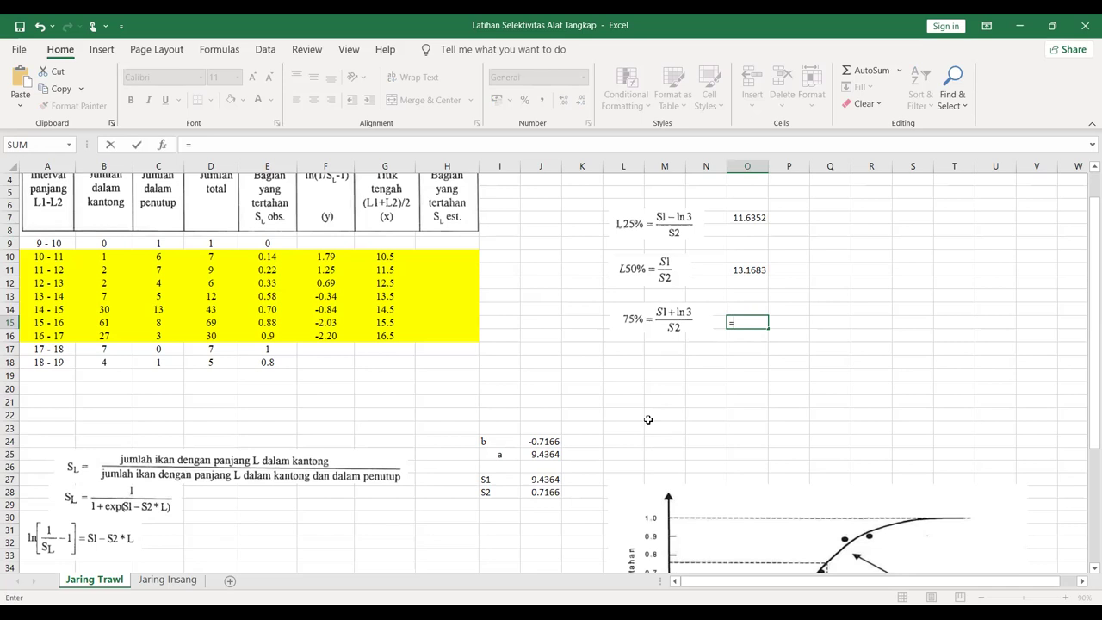
type("(")
left_click(556, 480)
type("+ln")
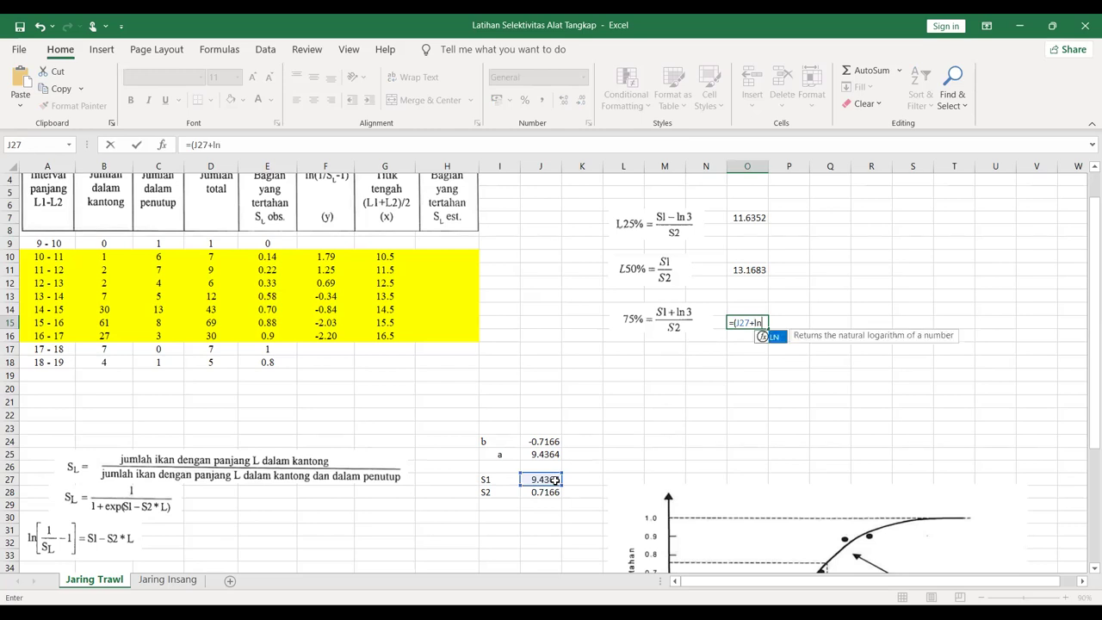
type("(3))/")
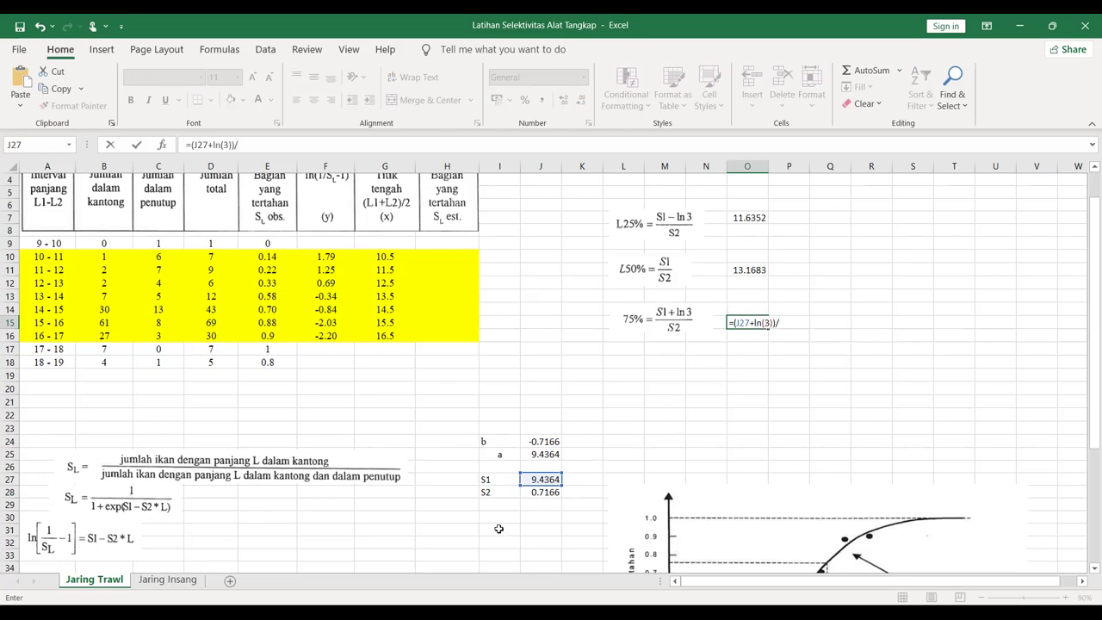
left_click(534, 490)
key("Return")
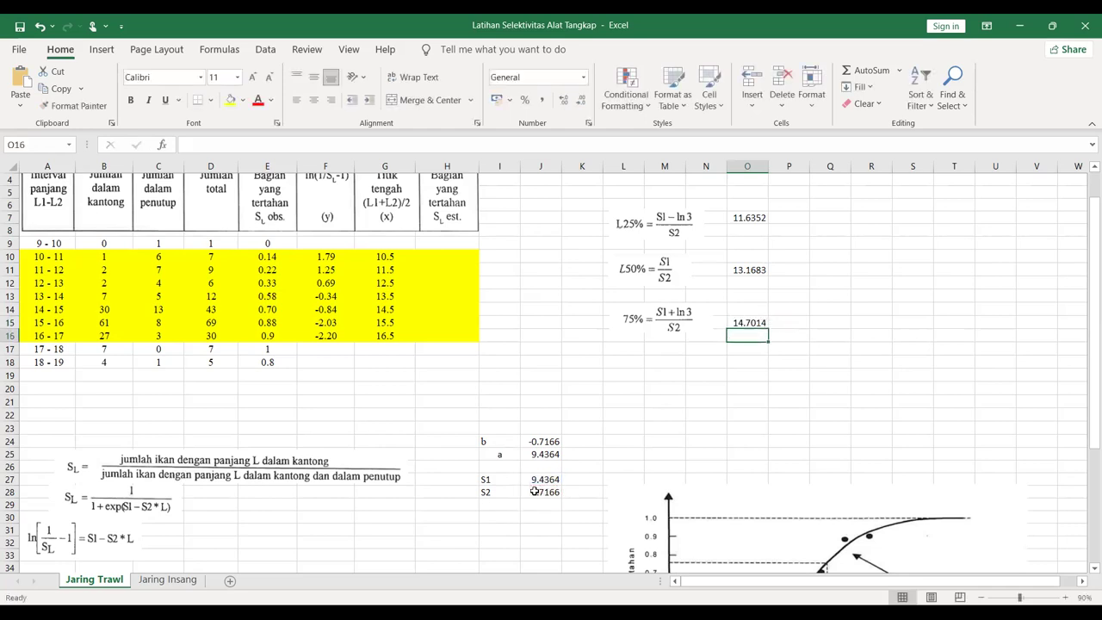
Examine the selectivity table, its empty SL est. column and the reference formula SL = 1/(1+exp(S1-S2*L)) below it.
left_click(104, 309)
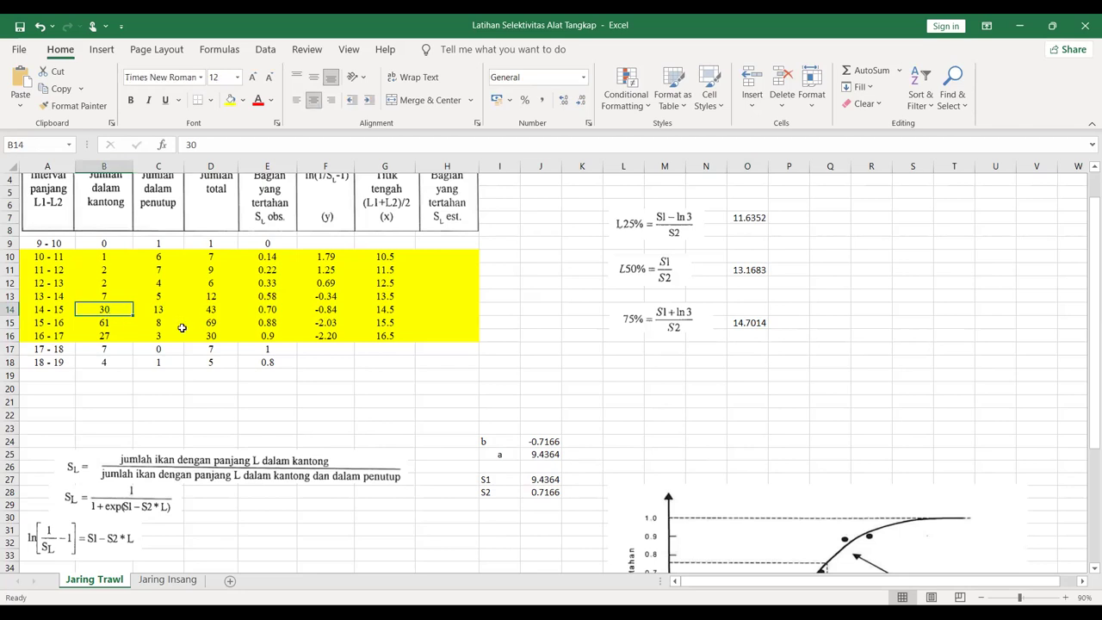
scroll(269, 346, "up", 1)
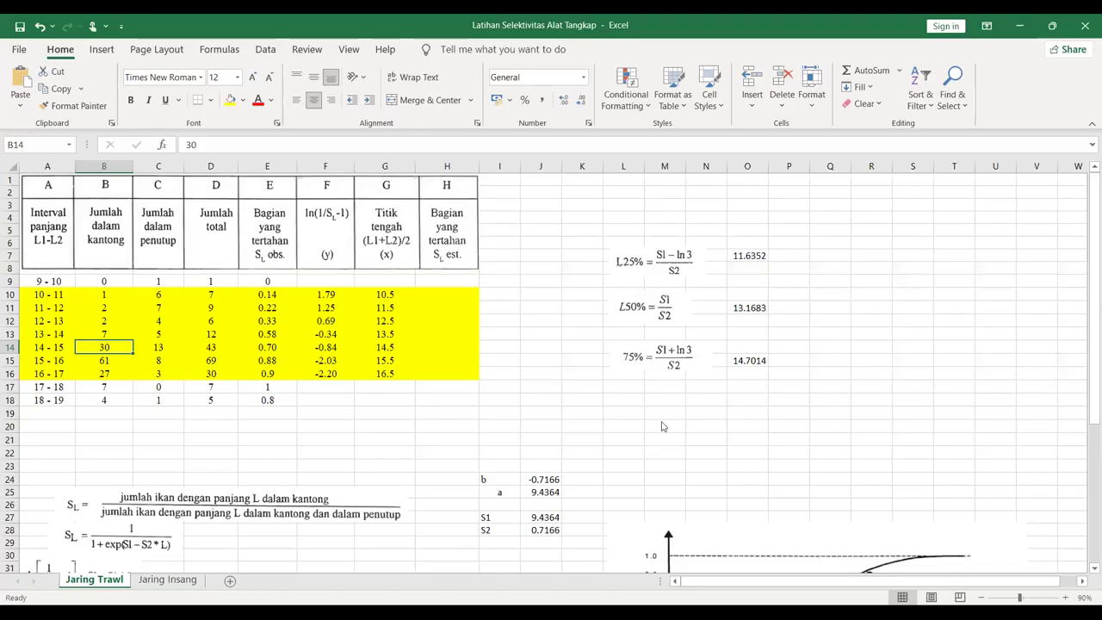
scroll(662, 426, "down", 3)
scroll(663, 426, "up", 3)
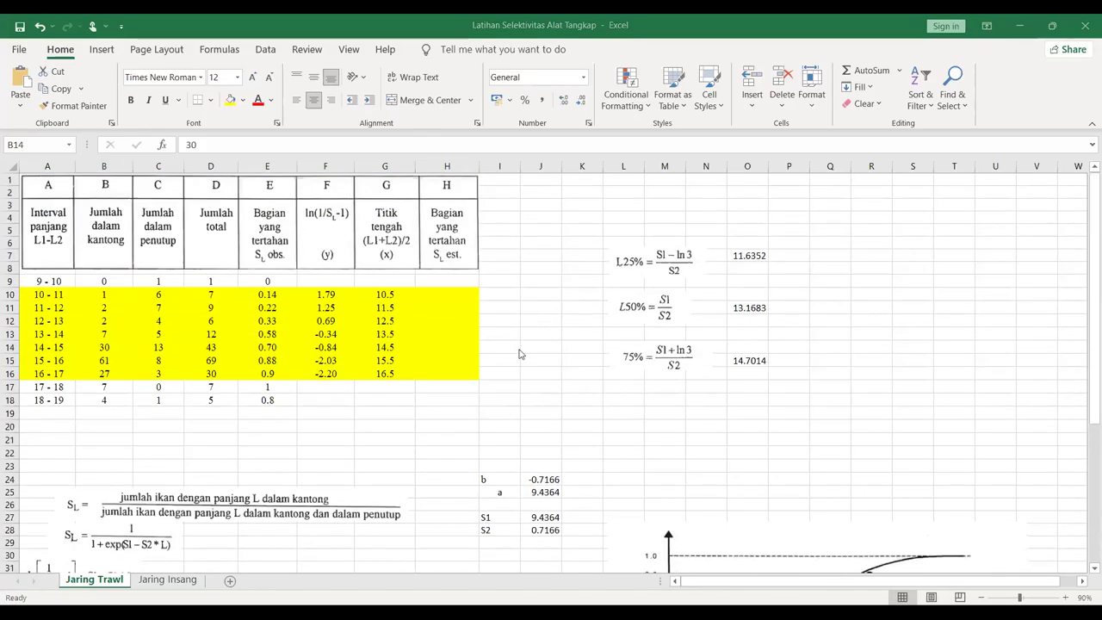
left_click(440, 295)
scroll(451, 319, "down", 1)
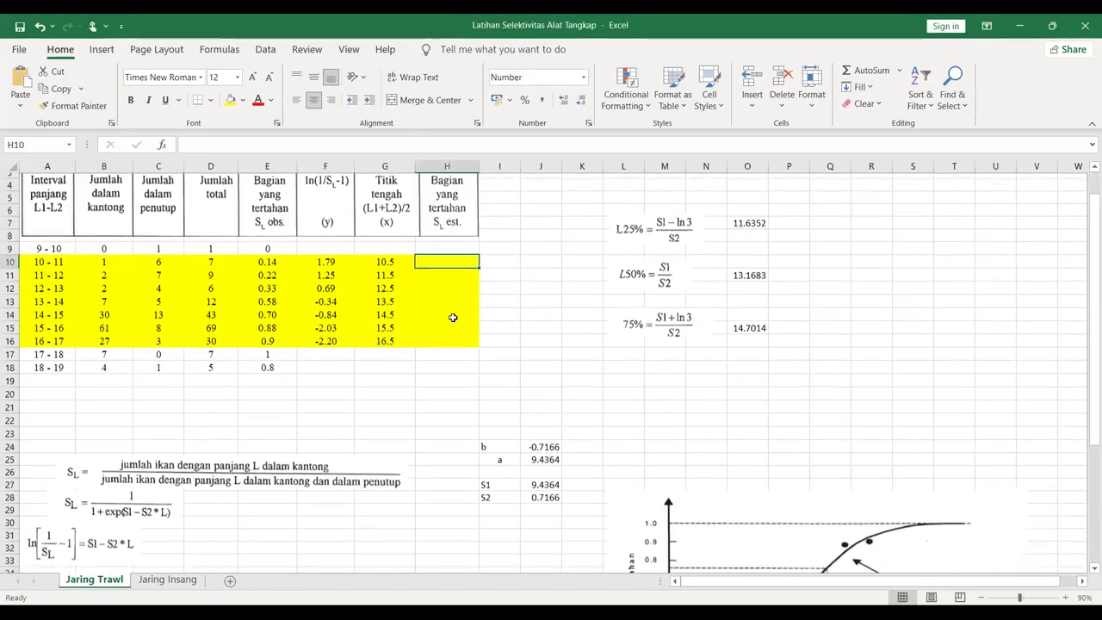
scroll(508, 366, "down", 2)
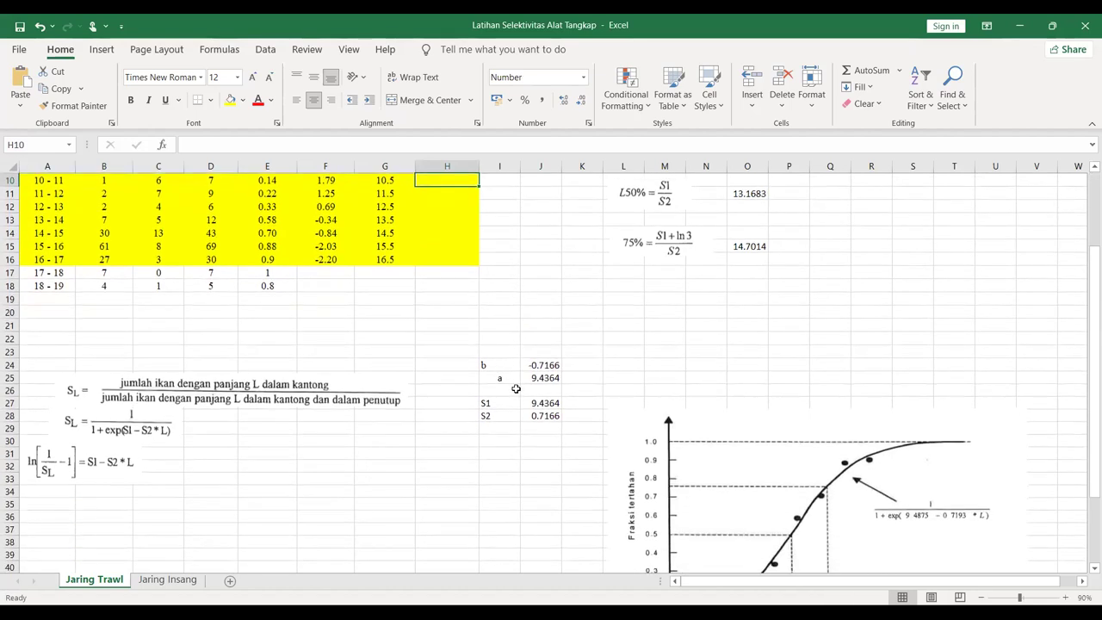
scroll(513, 407, "up", 1)
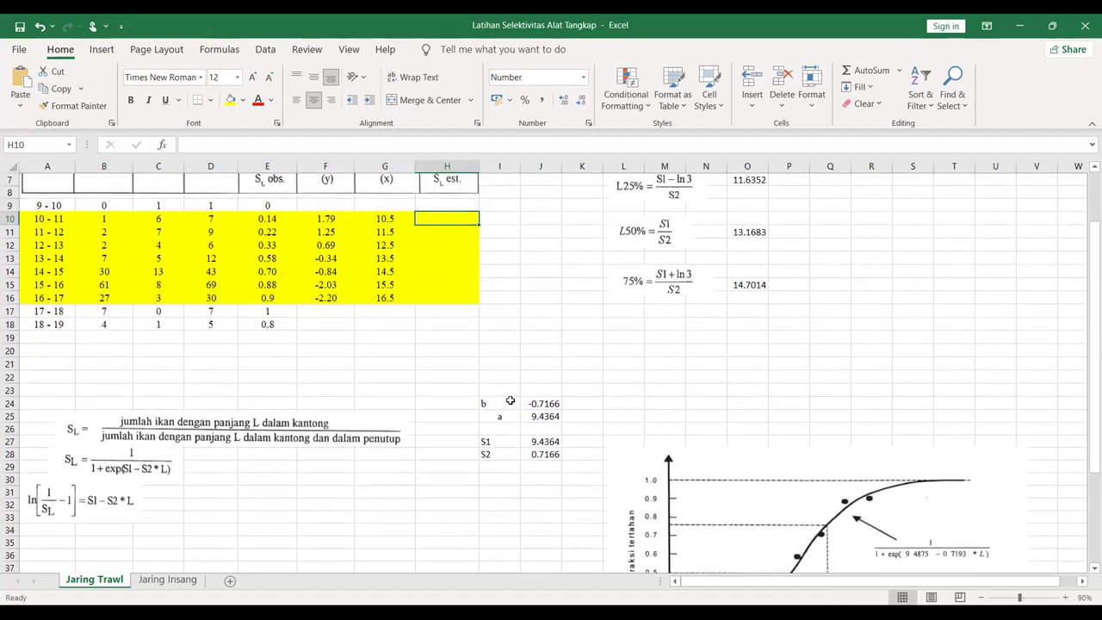
scroll(511, 400, "up", 2)
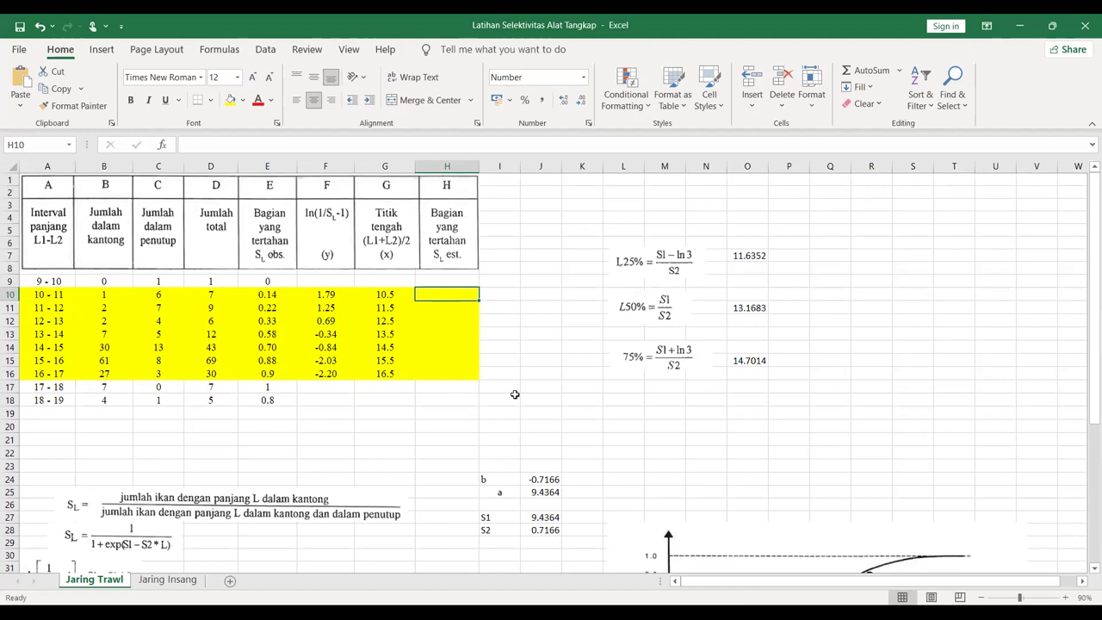
scroll(515, 394, "down", 2)
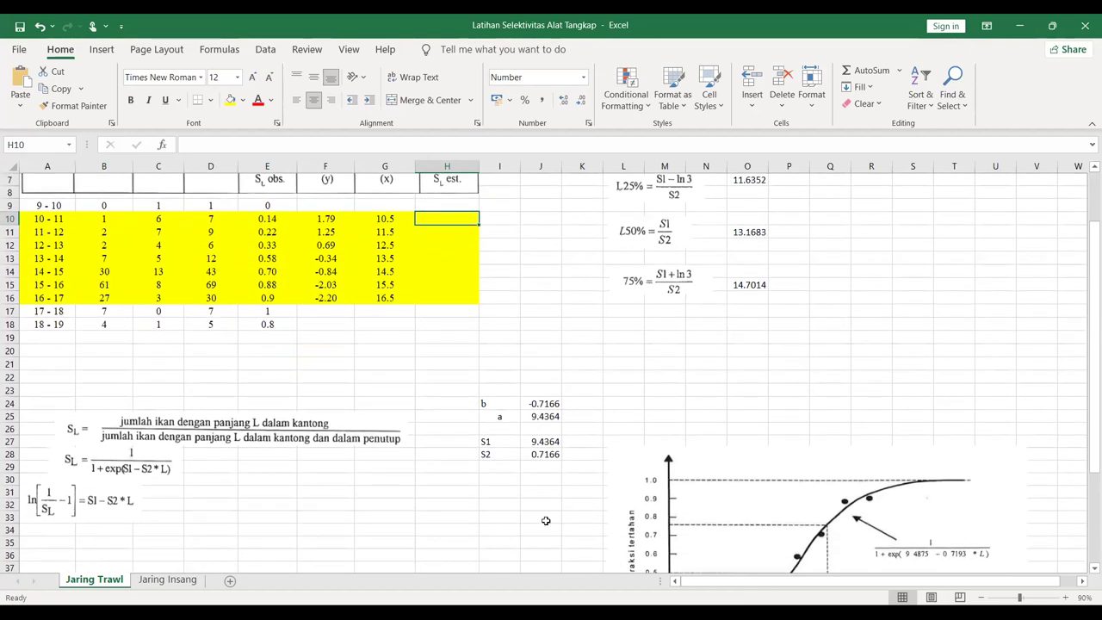
left_click(135, 469)
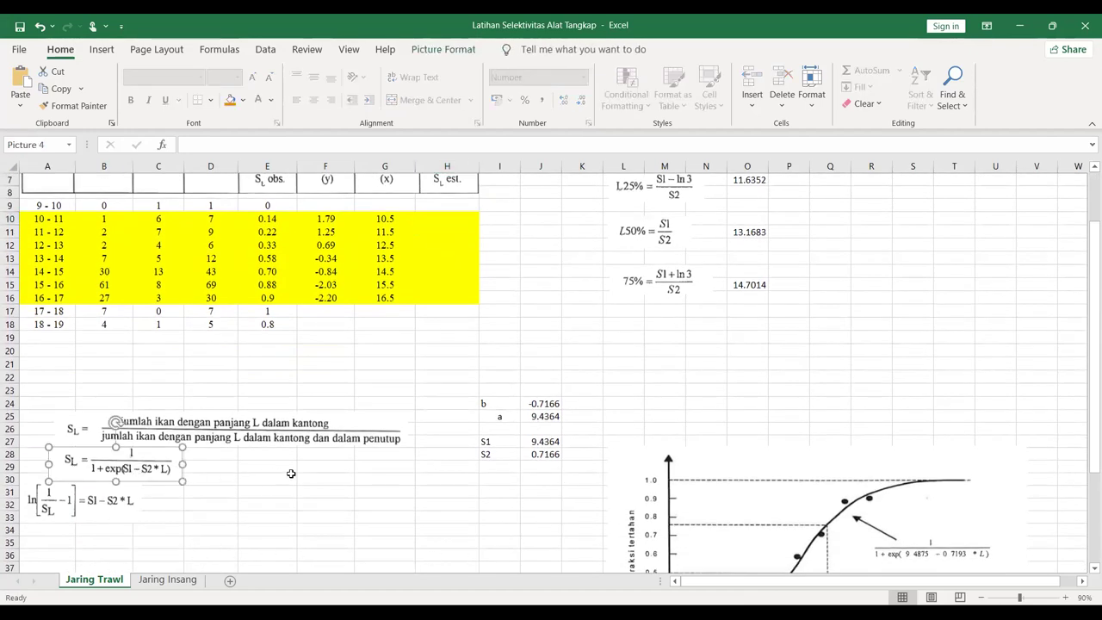
Calculate the first estimated retention value in H10 with the formula =1/(1+EXP($J$27-$J$28*G10)).
left_click(439, 222)
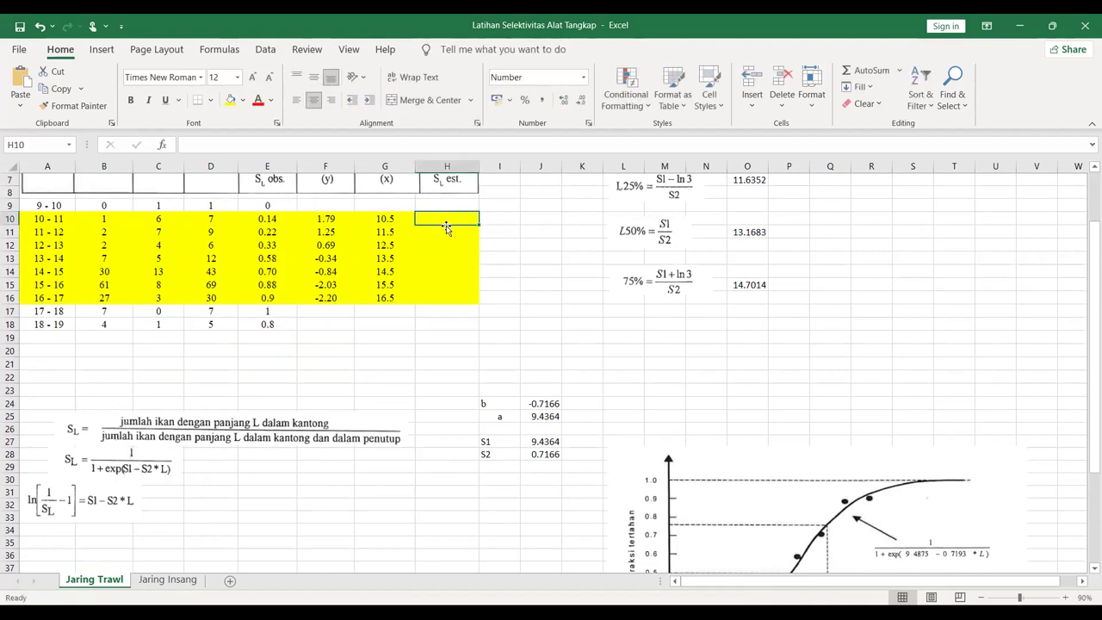
type("=")
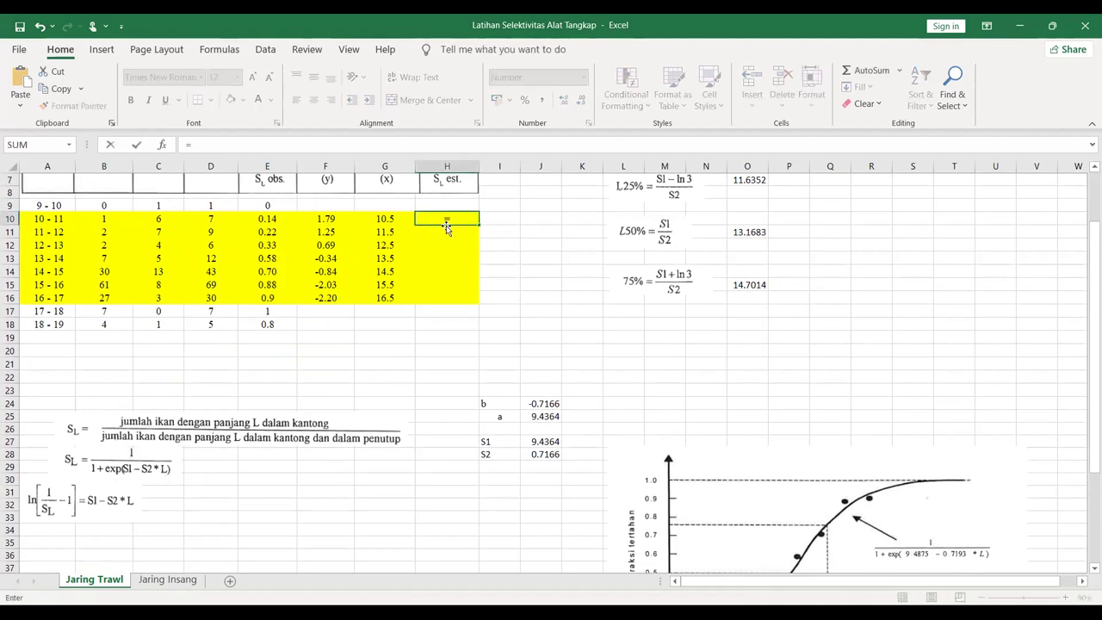
type("1/(1+exp")
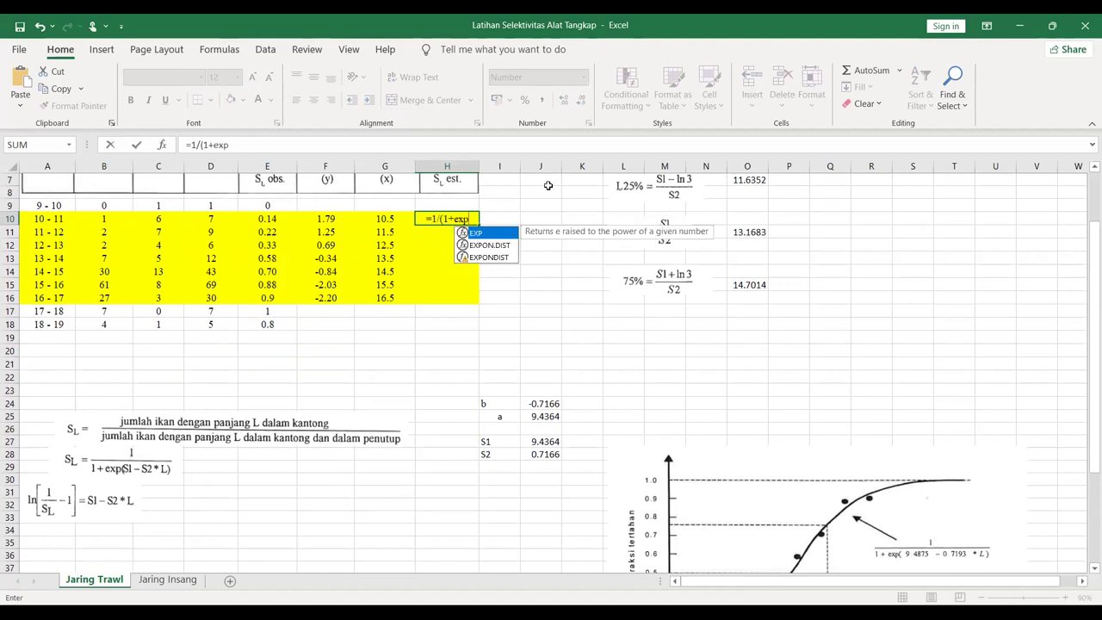
key("Tab")
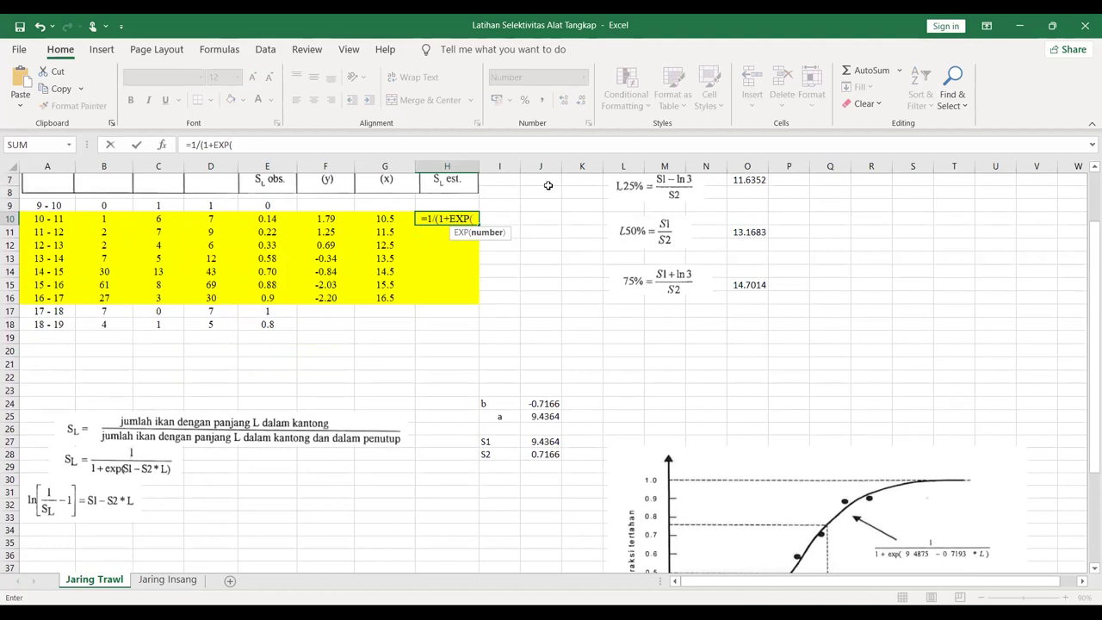
left_click(548, 442)
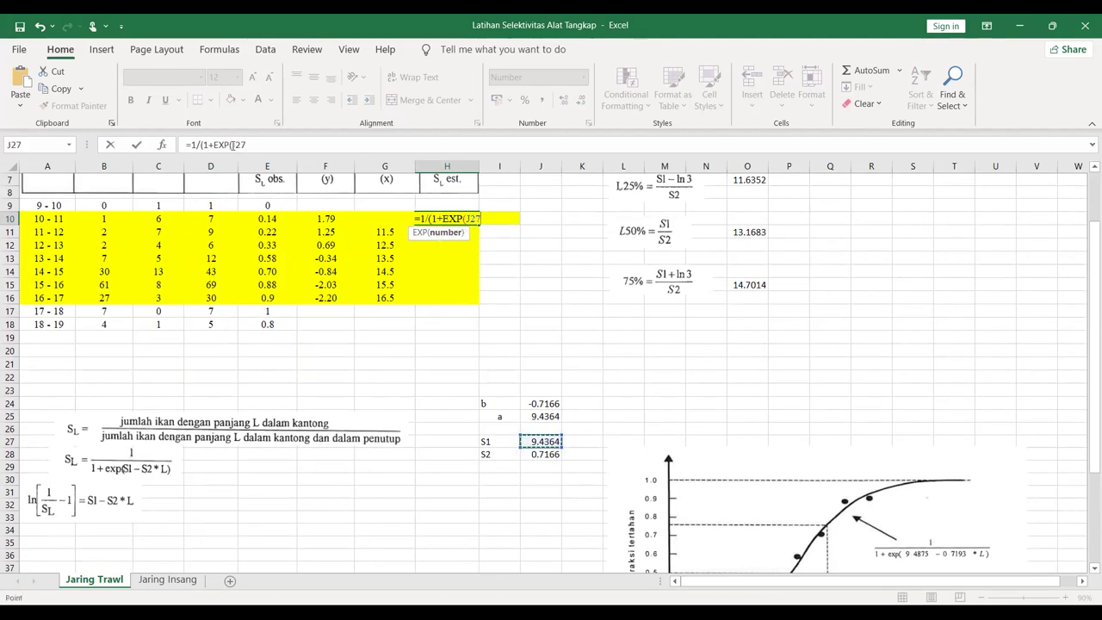
left_click(232, 144)
type("$")
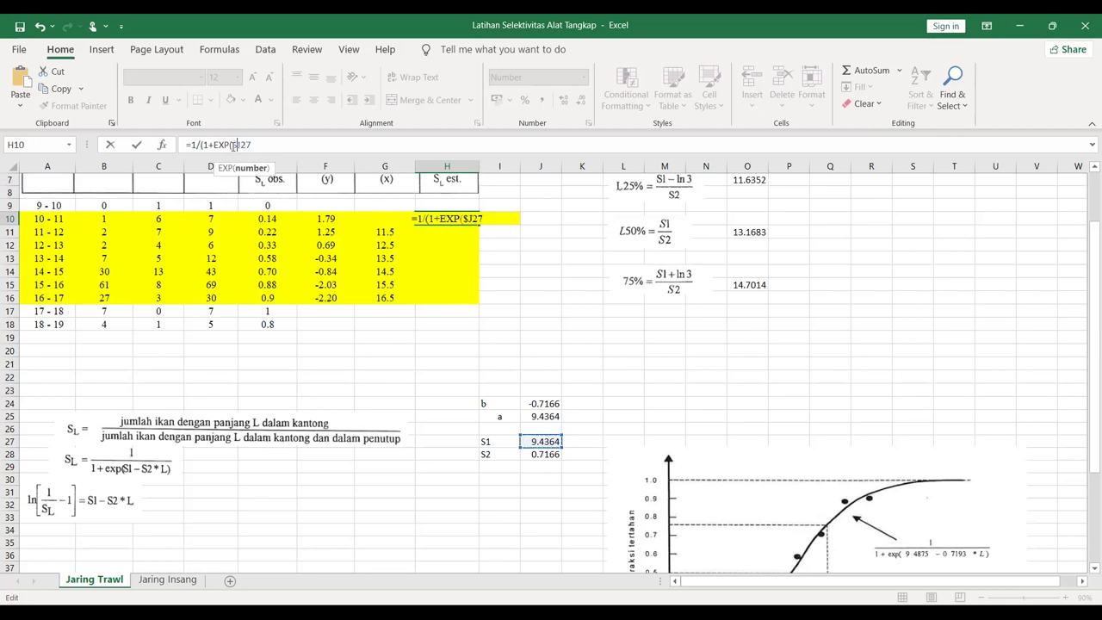
key("Right")
type("$27-")
left_click(535, 454)
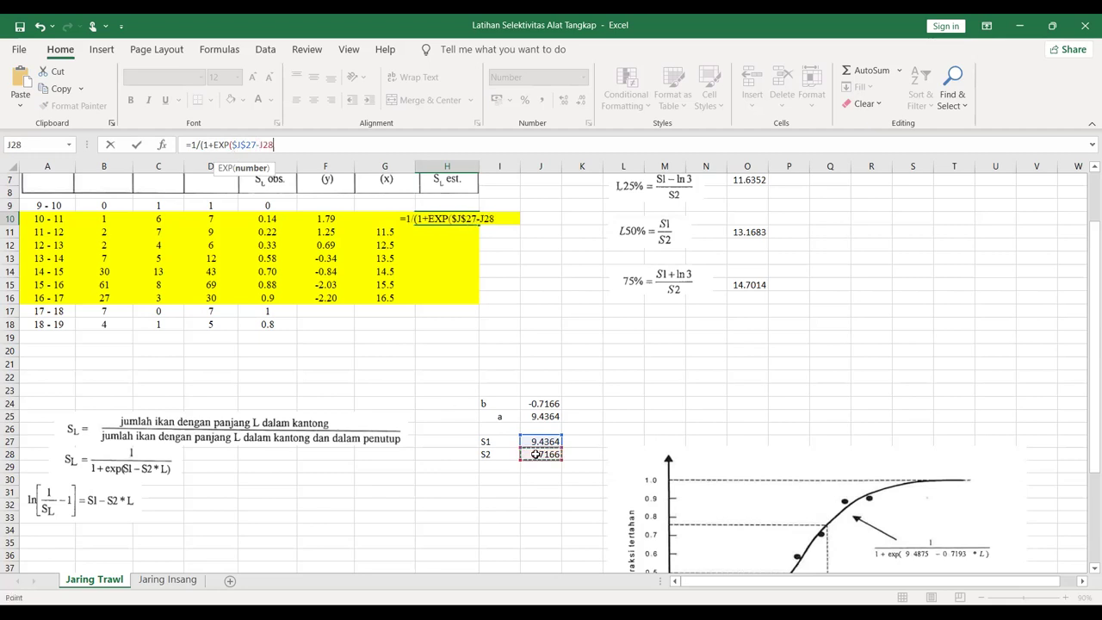
left_click(260, 145)
type("$J")
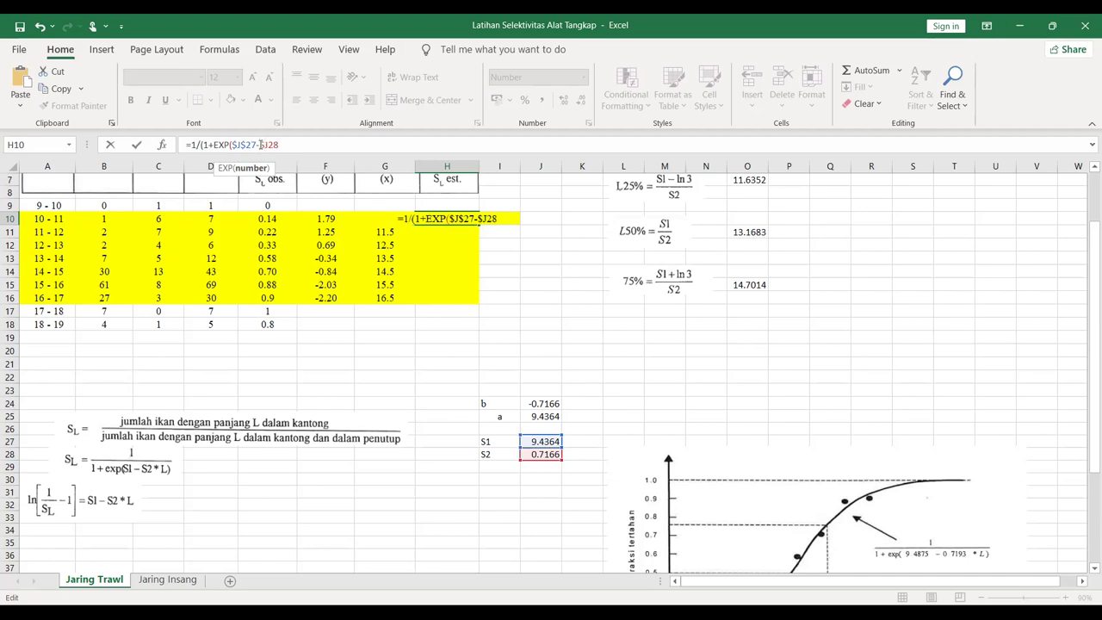
type("$28")
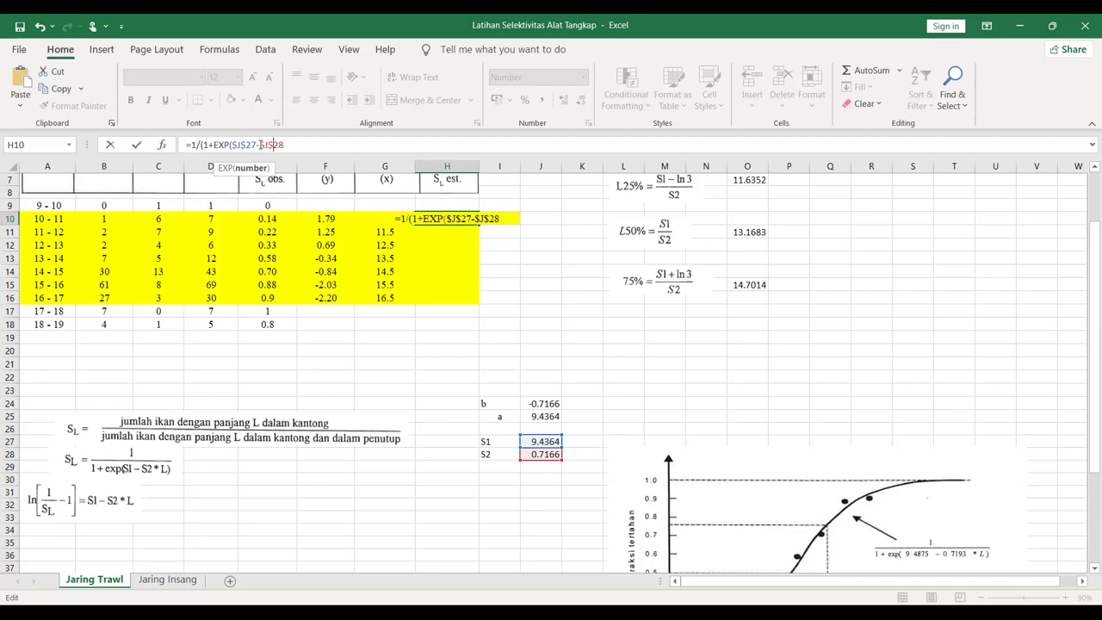
type("*")
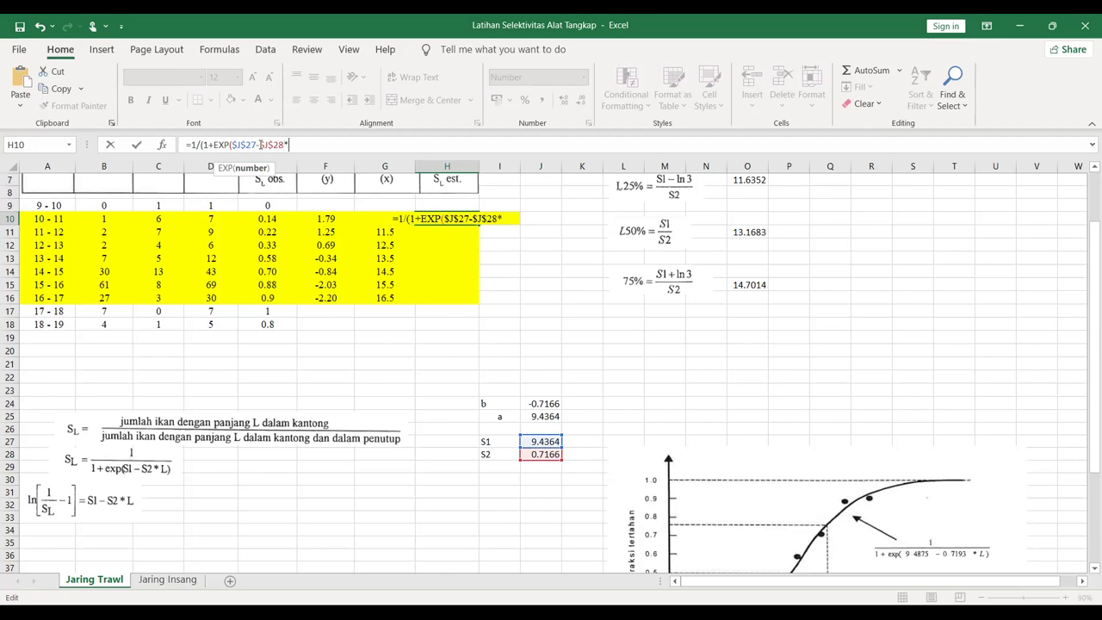
left_click(367, 218)
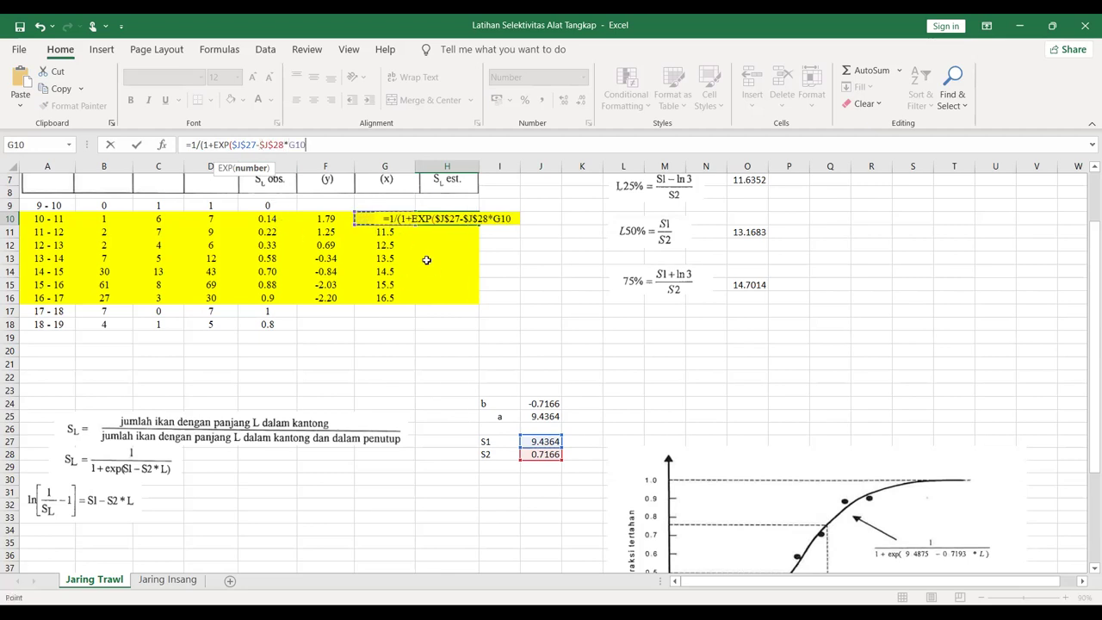
type(")")
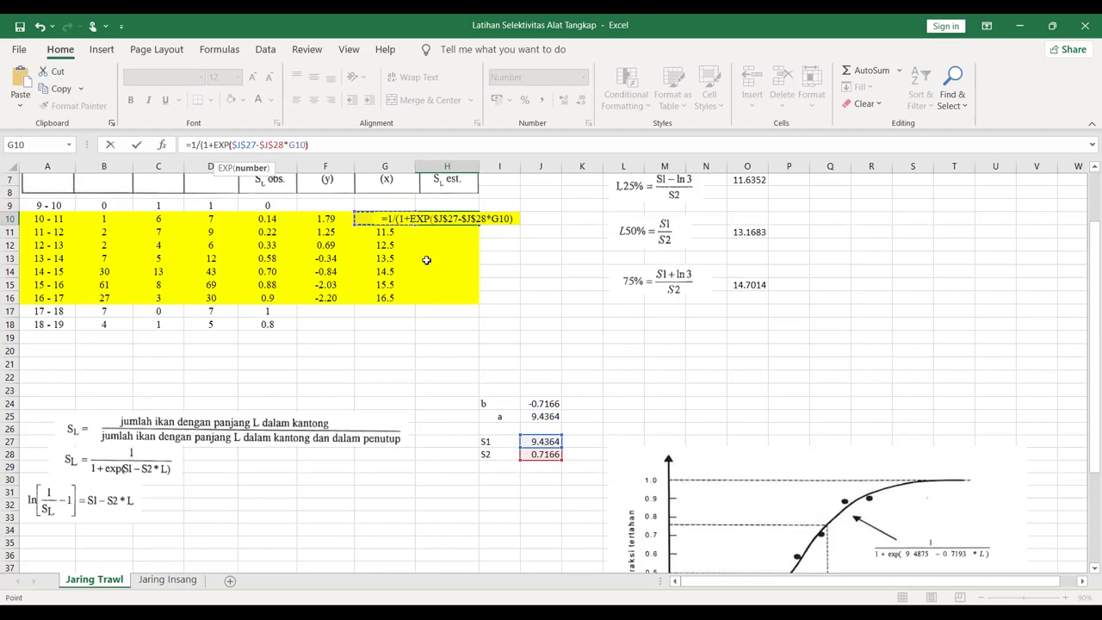
key("Return")
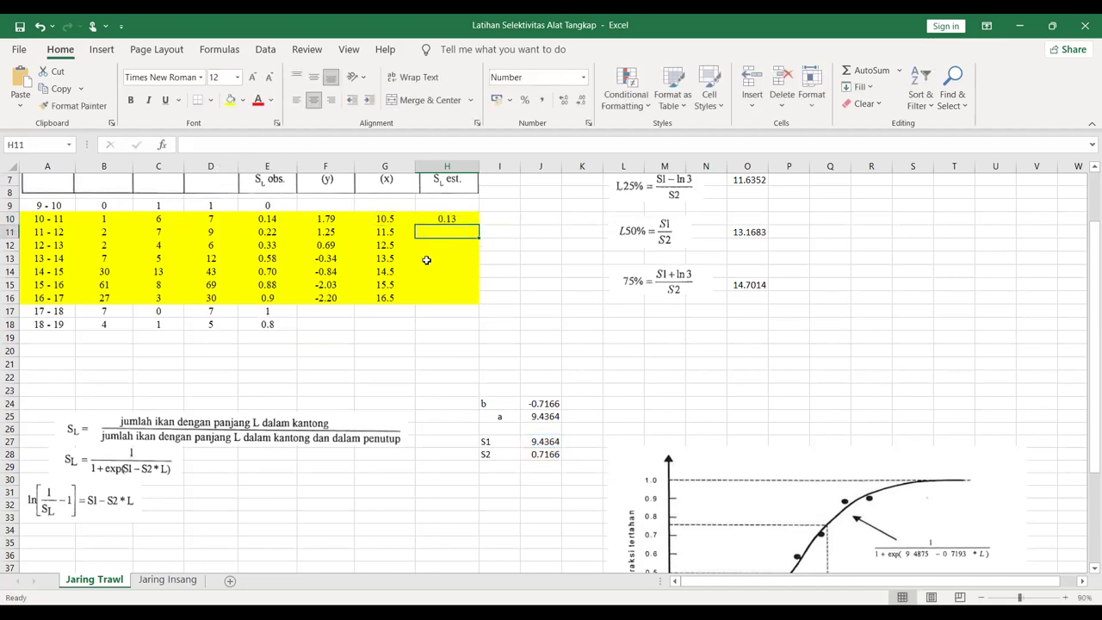
Fill the estimated retention formula from H10 down to H18 and check the formula in H17.
left_click(451, 222)
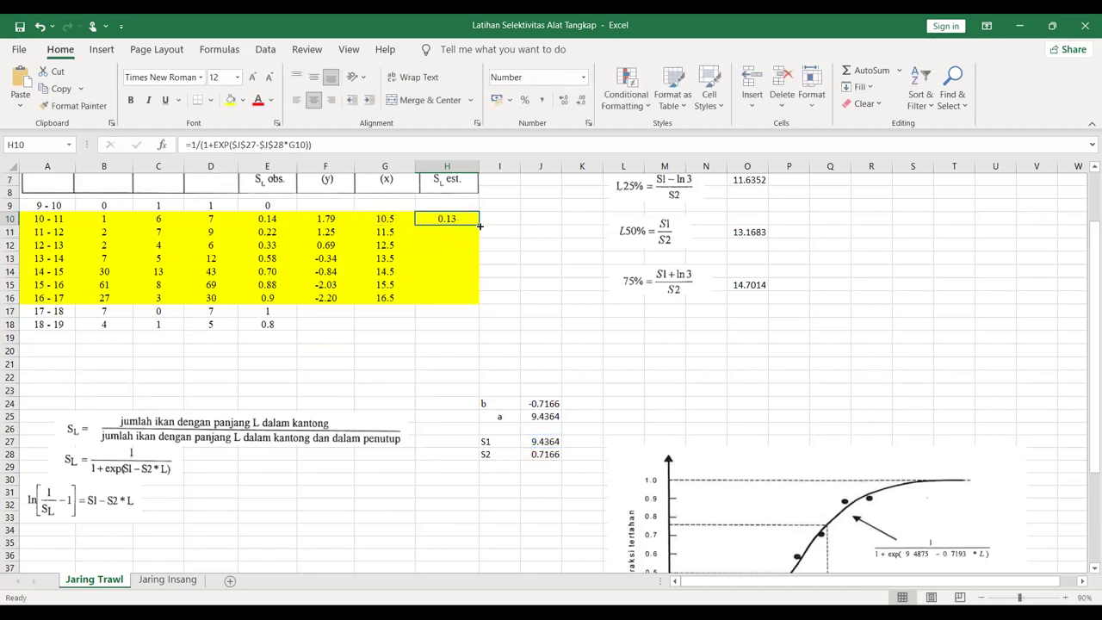
left_click_drag(480, 226, 491, 325)
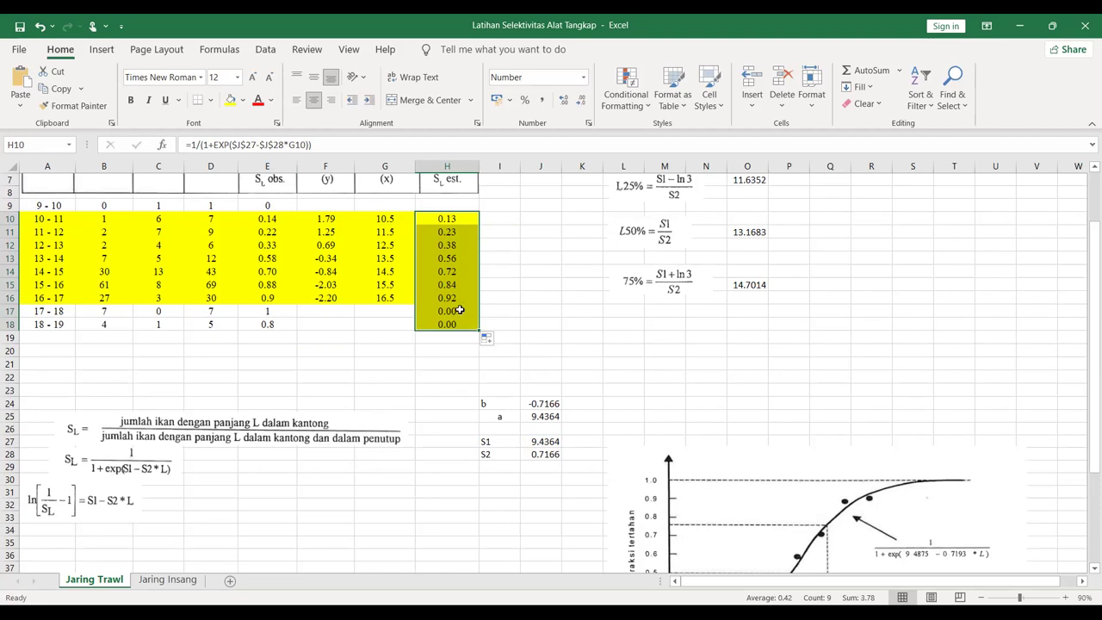
left_click(464, 310)
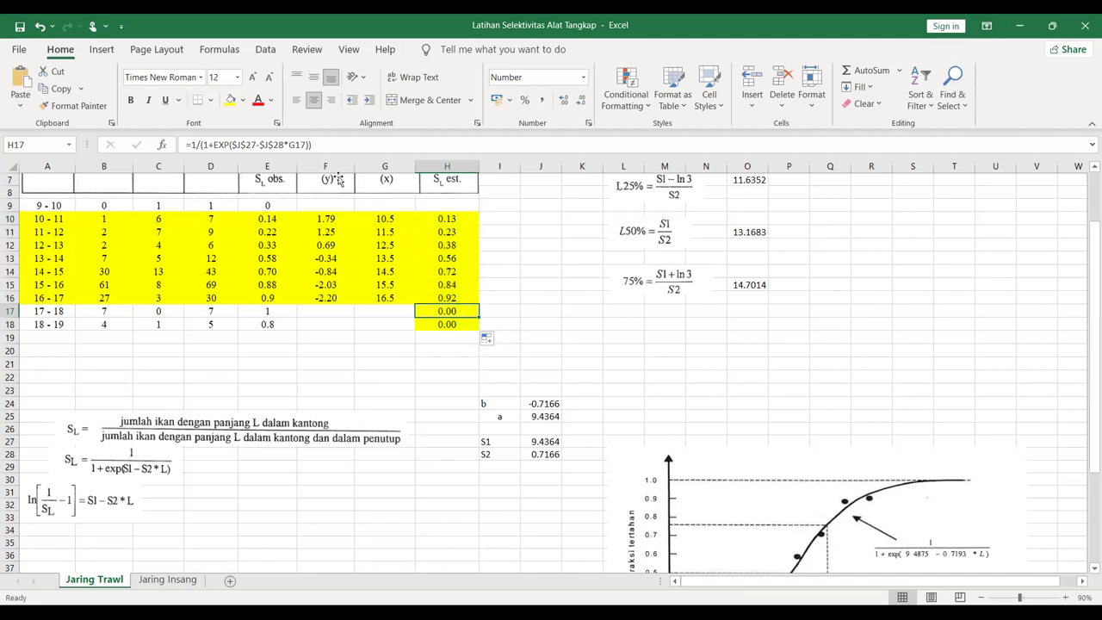
left_click(342, 144)
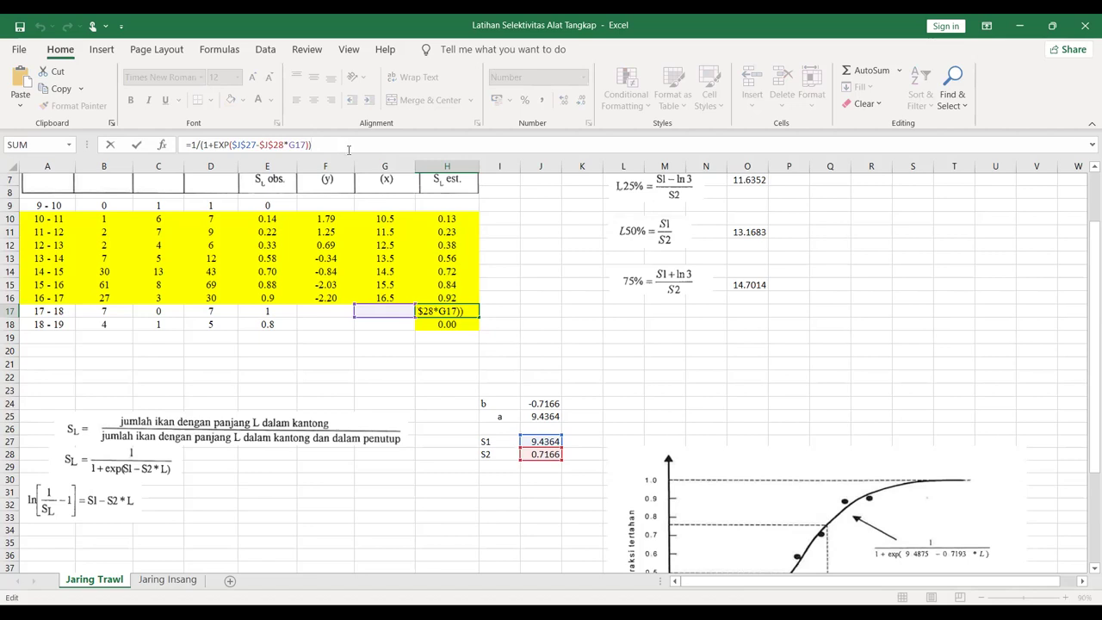
key("Return")
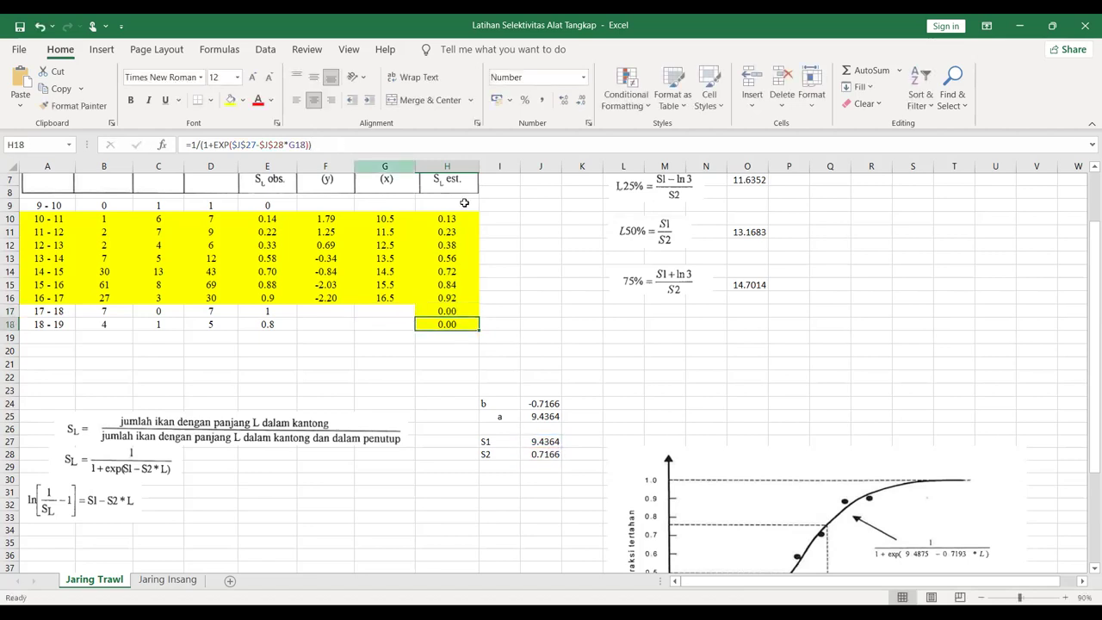
Extend the length midpoint series into G17:G18 with 17.5 and 18.5.
left_click(410, 299)
left_click_drag(416, 303, 412, 329)
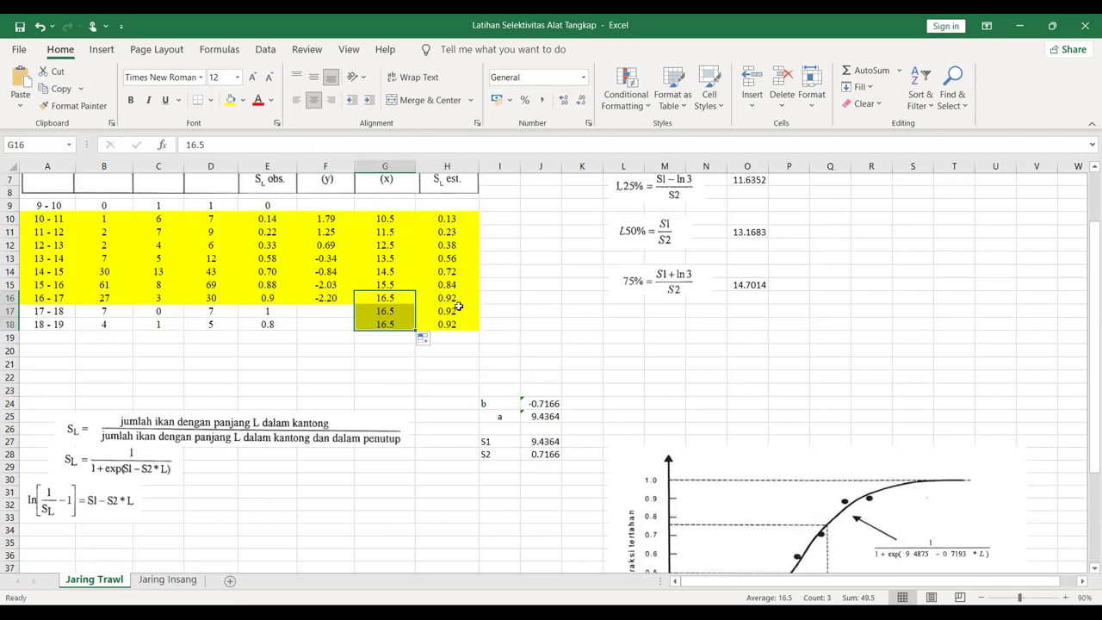
left_click_drag(399, 281, 413, 330)
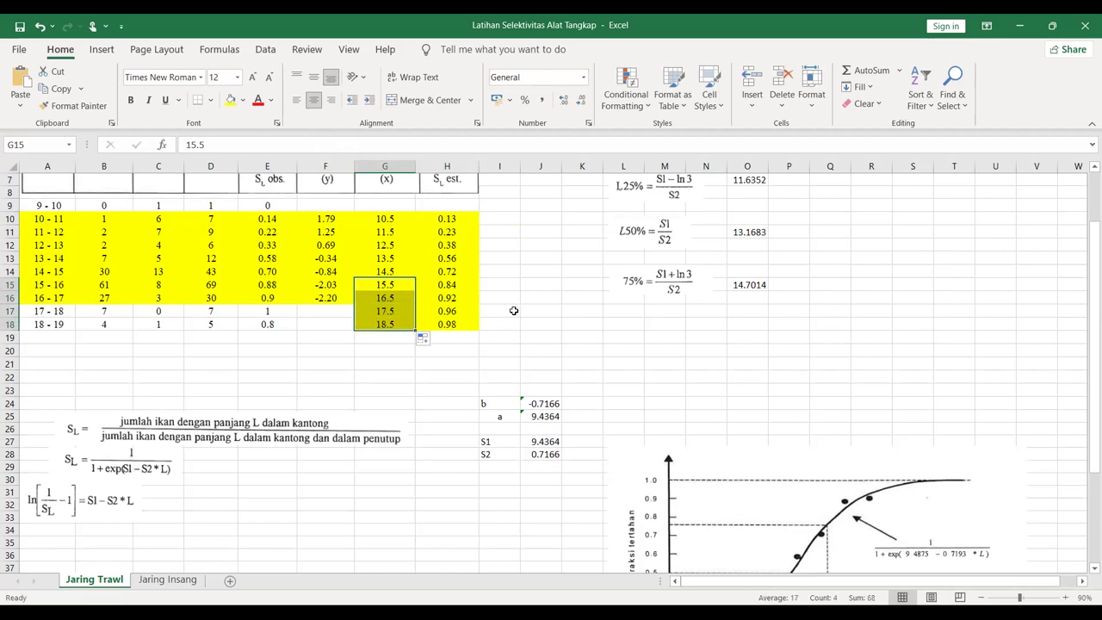
left_click(514, 310)
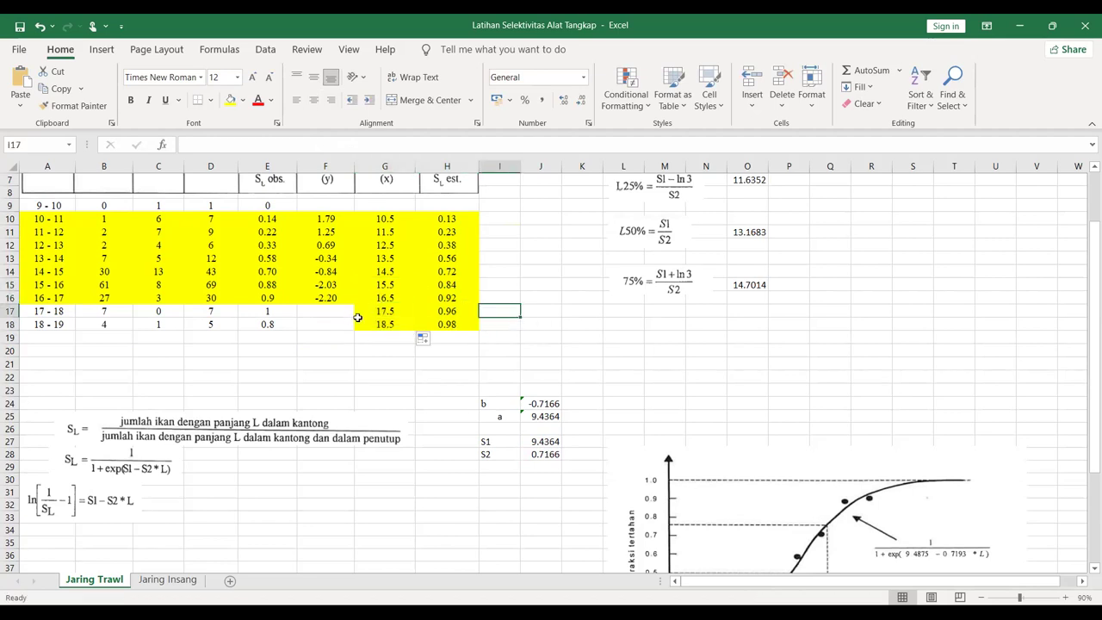
Remove the yellow fill from the midpoint and estimated retention cells of the last two intervals, G17:H18.
left_click_drag(361, 312, 457, 312)
left_click(230, 100)
left_click(274, 261)
left_click_drag(383, 325, 435, 324)
left_click(230, 99)
left_click_drag(456, 502, 465, 515)
Insert a scatter chart with smooth lines and markers from the midpoints and estimated retention values in G10:H18.
scroll(468, 495, "down", 1)
scroll(468, 487, "down", 4)
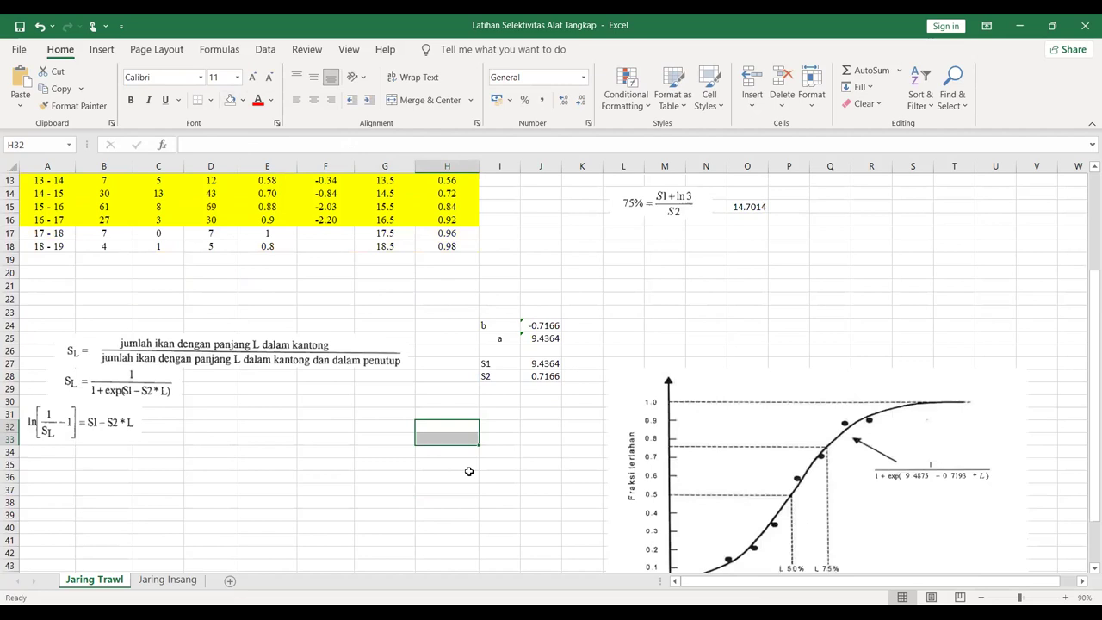
left_click(193, 387)
left_click(188, 370)
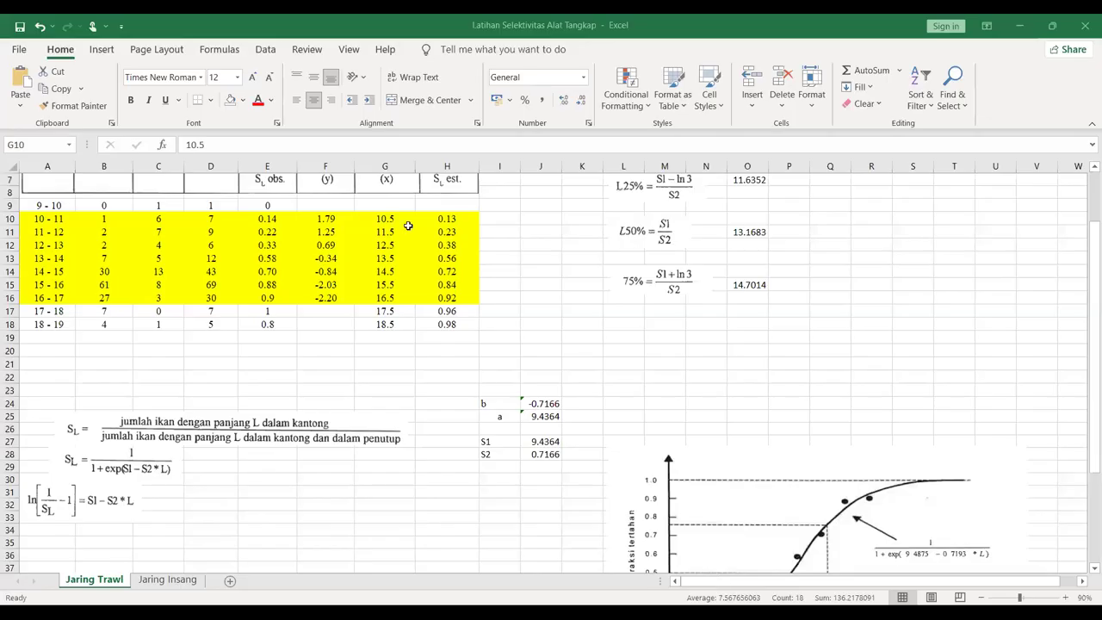
scroll(391, 301, "up", 2)
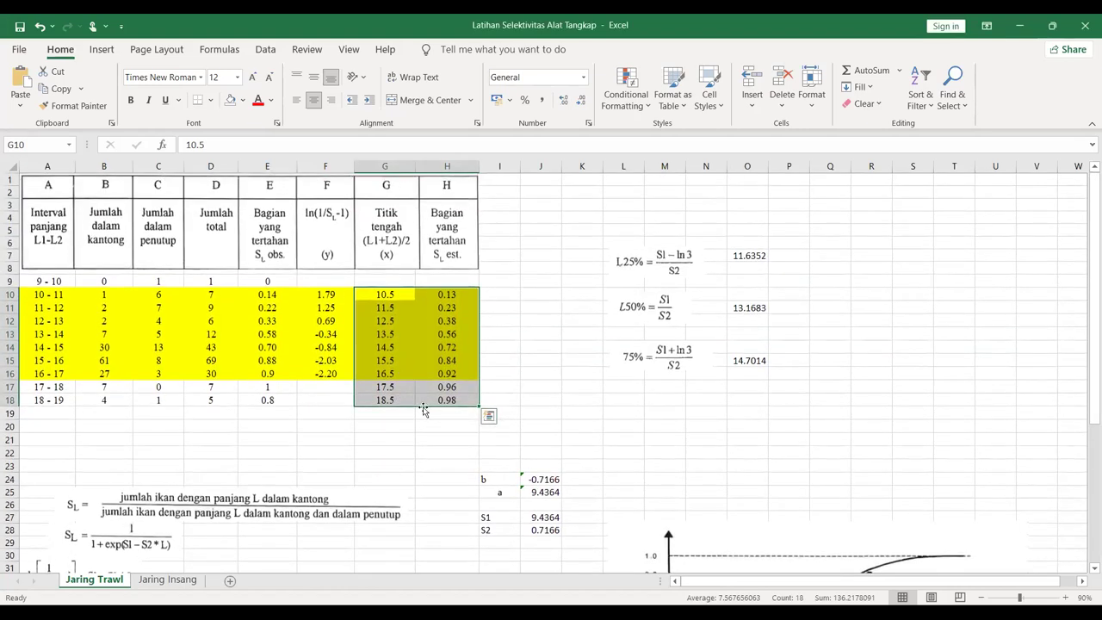
scroll(449, 441, "down", 3)
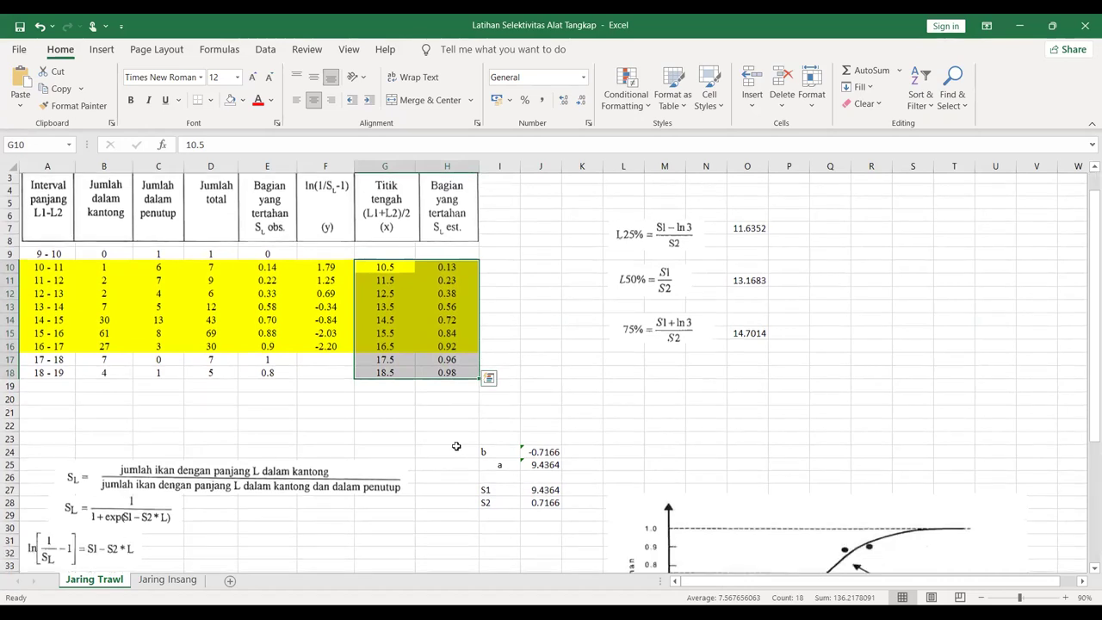
scroll(353, 127, "up", 1)
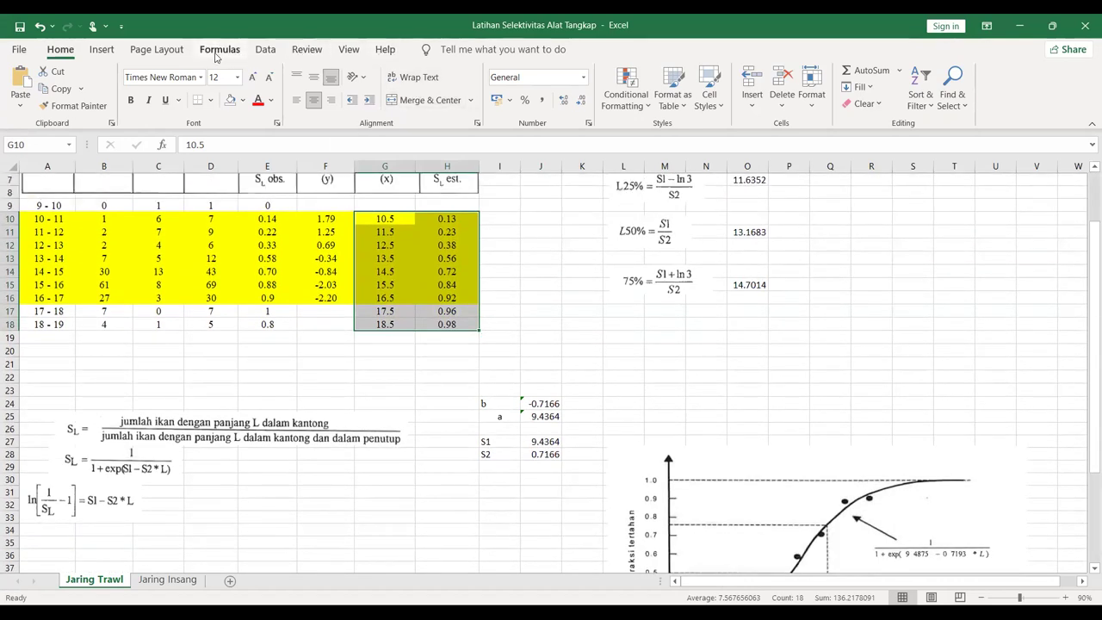
left_click(101, 50)
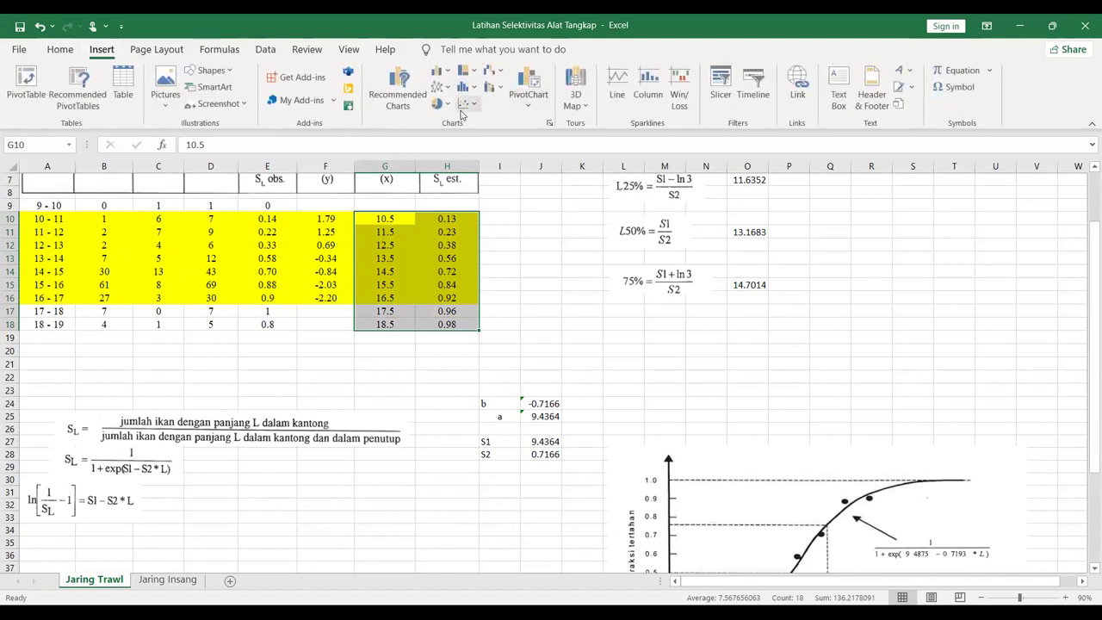
left_click(467, 103)
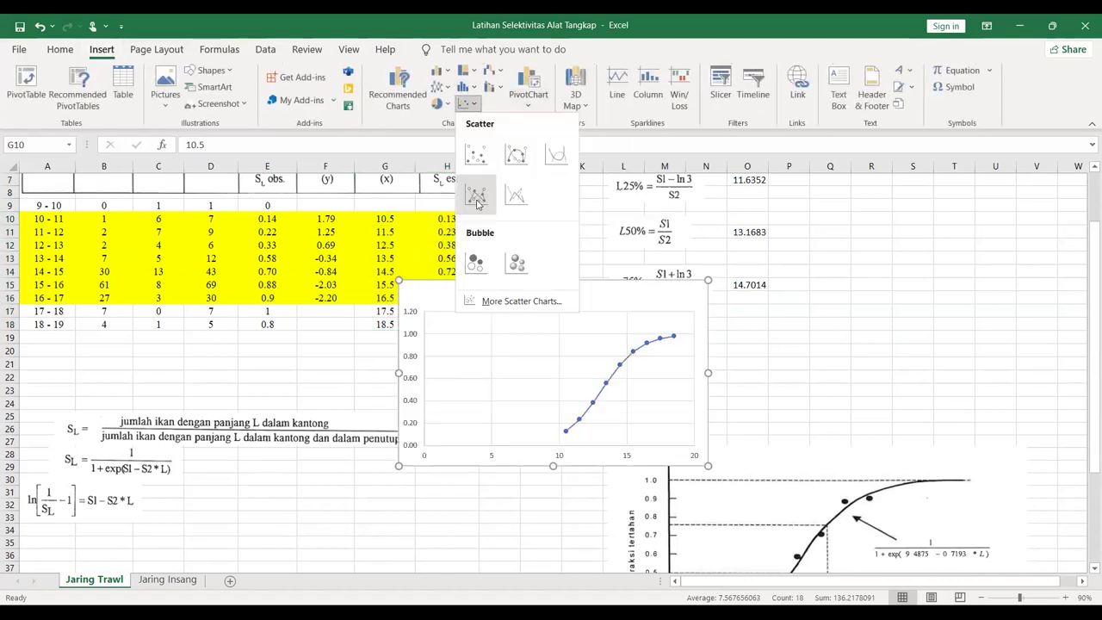
left_click(520, 152)
Move the chart below the formulas and the S1 and S2 values, beside the reference selectivity curve.
left_click_drag(504, 350, 371, 526)
scroll(704, 428, "down", 4)
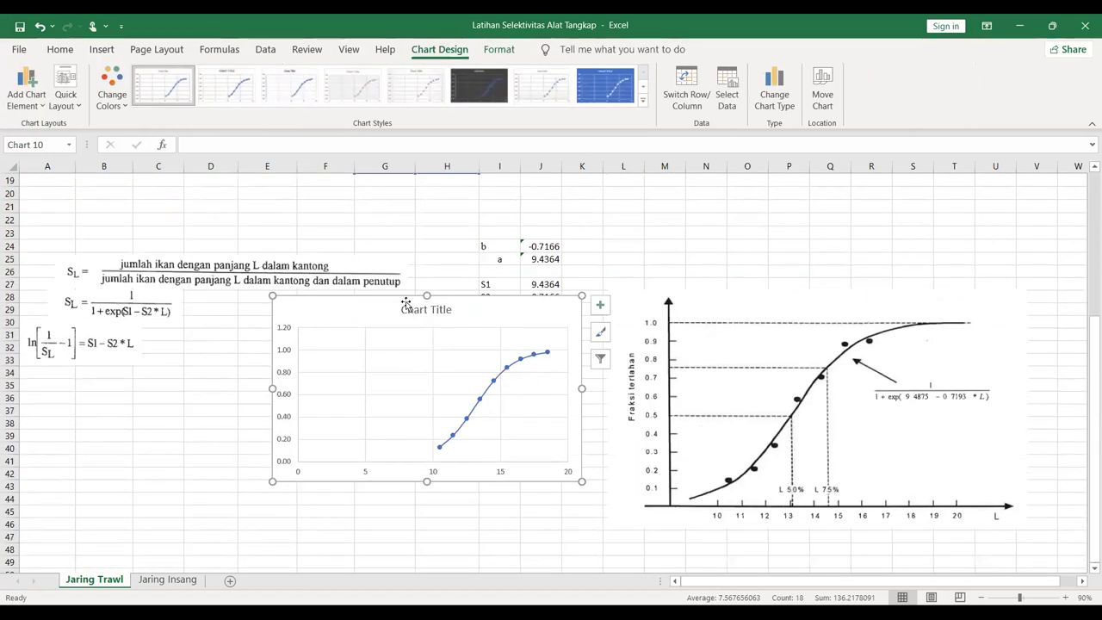
left_click_drag(414, 310, 360, 357)
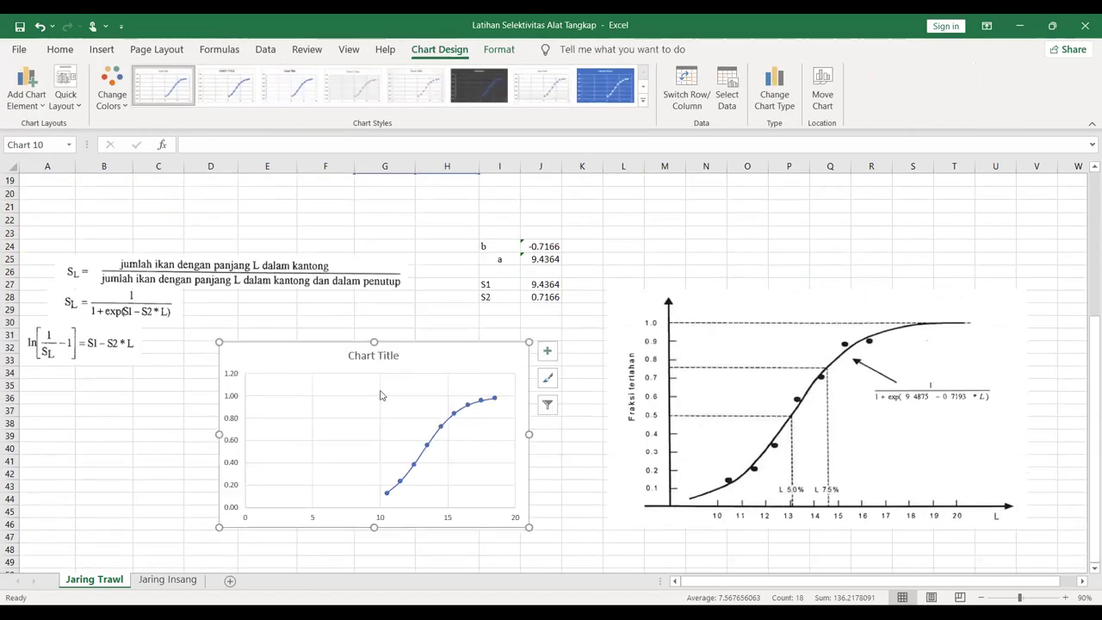
Set the minimum bound of the chart's horizontal axis to 9.
left_click_drag(375, 514, 374, 513)
right_click(377, 516)
left_click(417, 561)
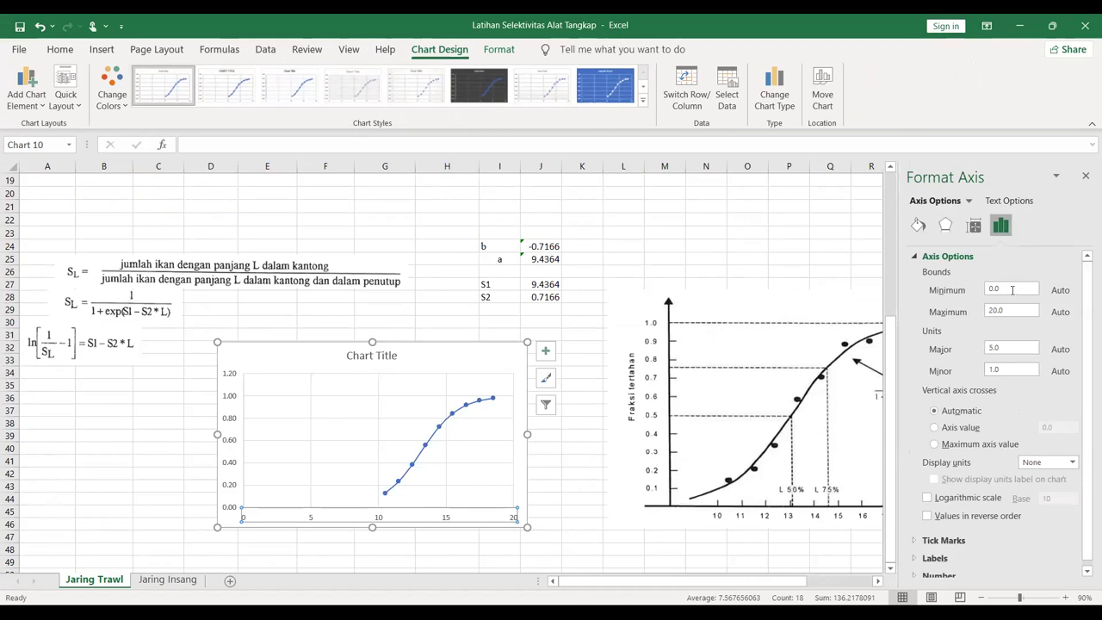
left_click_drag(1012, 290, 962, 297)
key("Return")
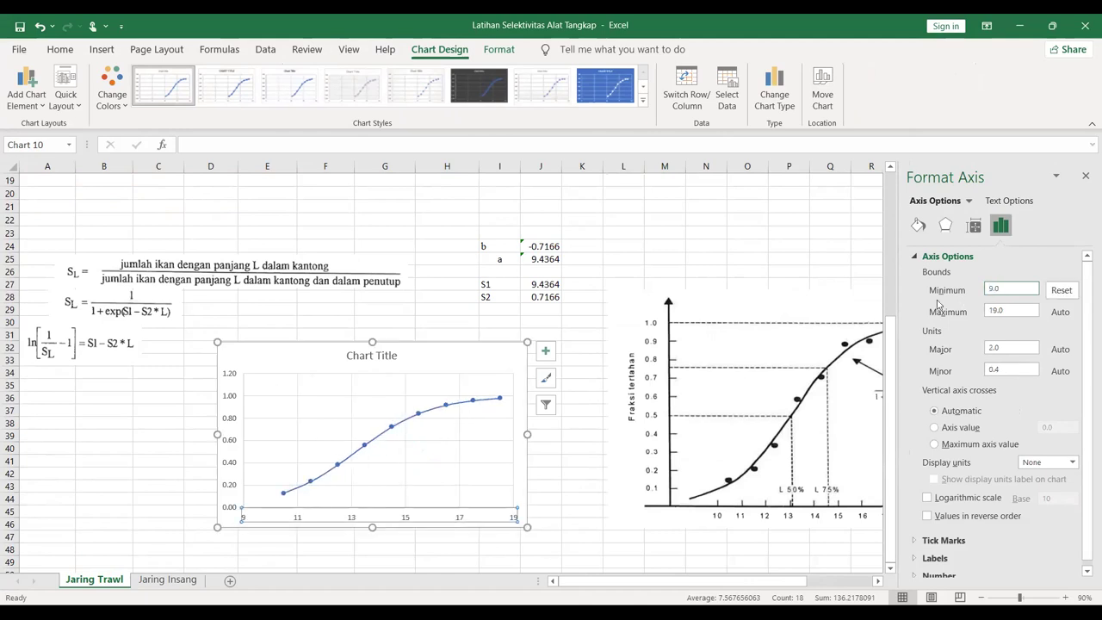
Make the chart taller, down to about row 51, and delete its vertical major gridlines.
left_click(527, 538)
left_click_drag(527, 538, 527, 568)
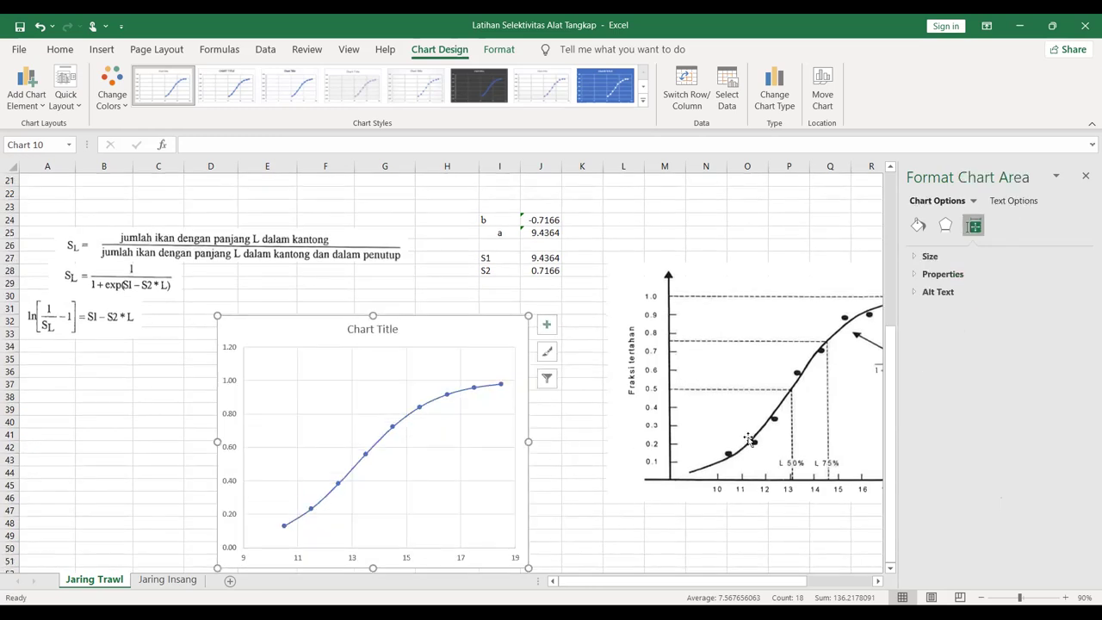
left_click(459, 497)
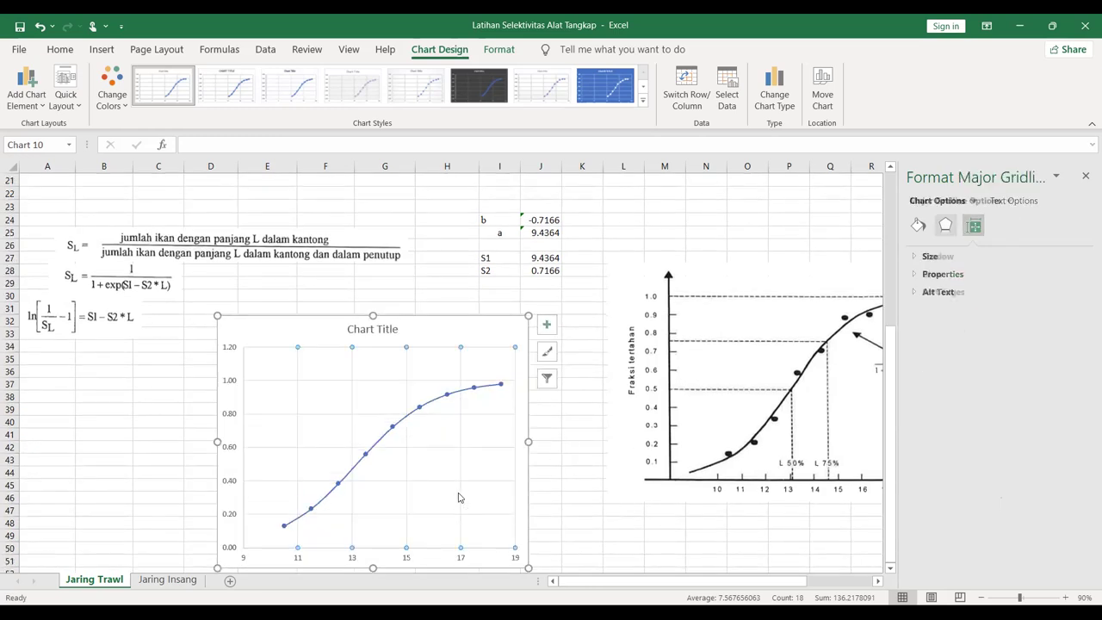
key("Escape")
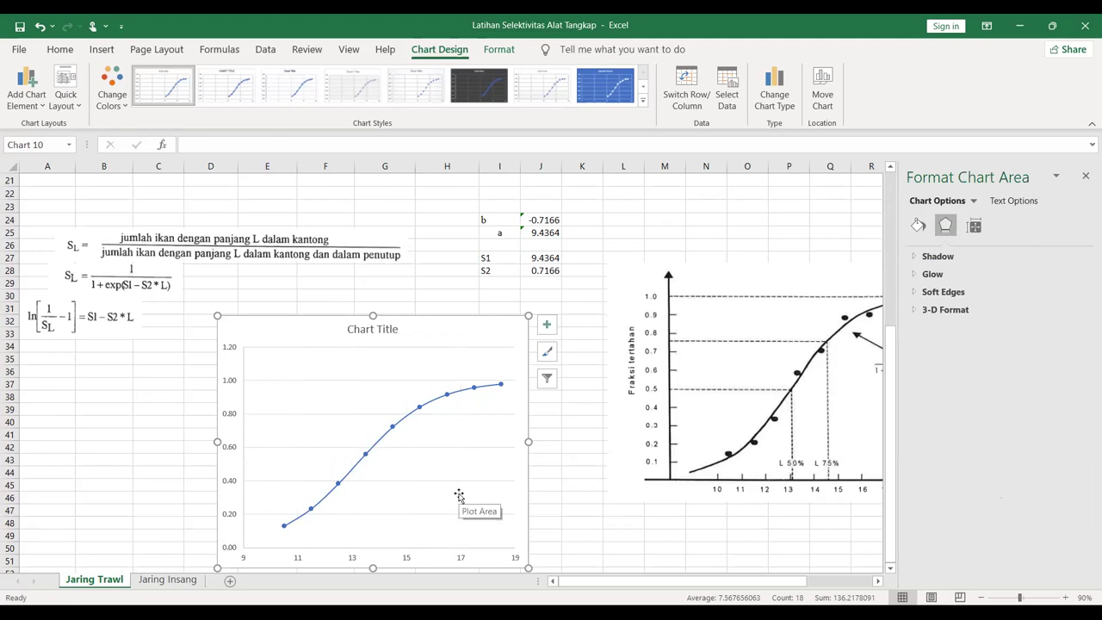
Delete the chart's horizontal major gridlines and set the vertical axis maximum bound to 1.0.
left_click(454, 515)
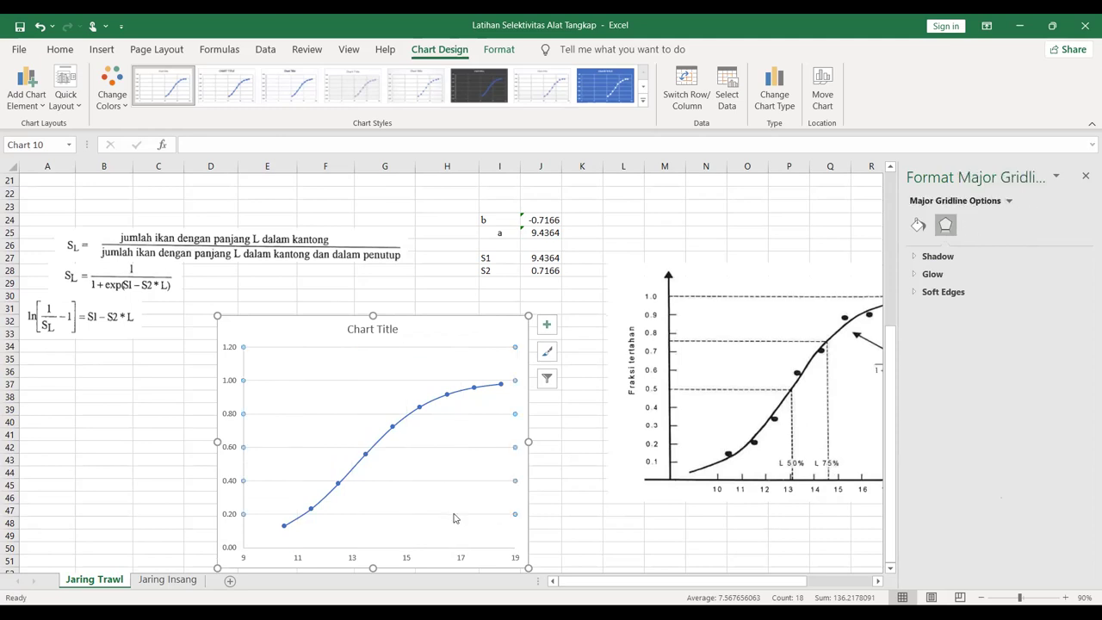
key("Delete")
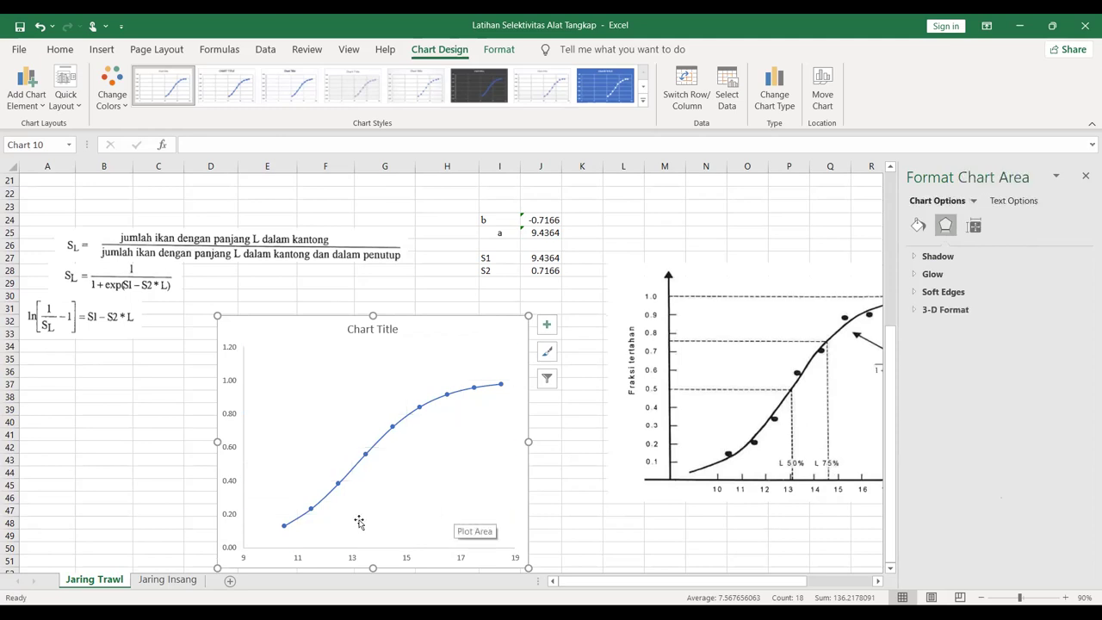
left_click(230, 383)
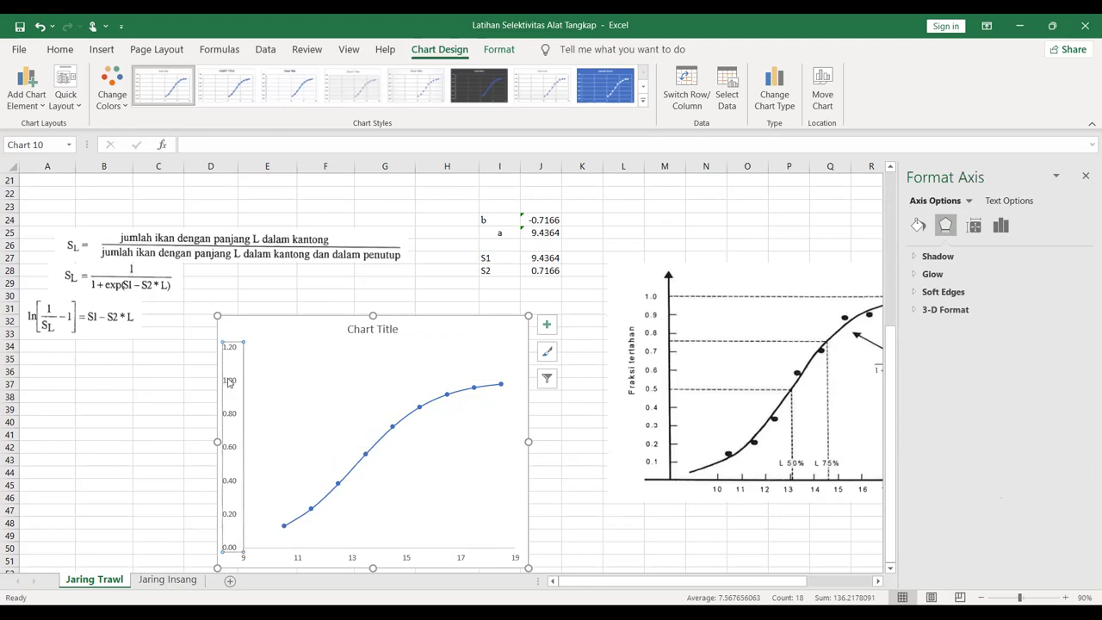
left_click(1001, 226)
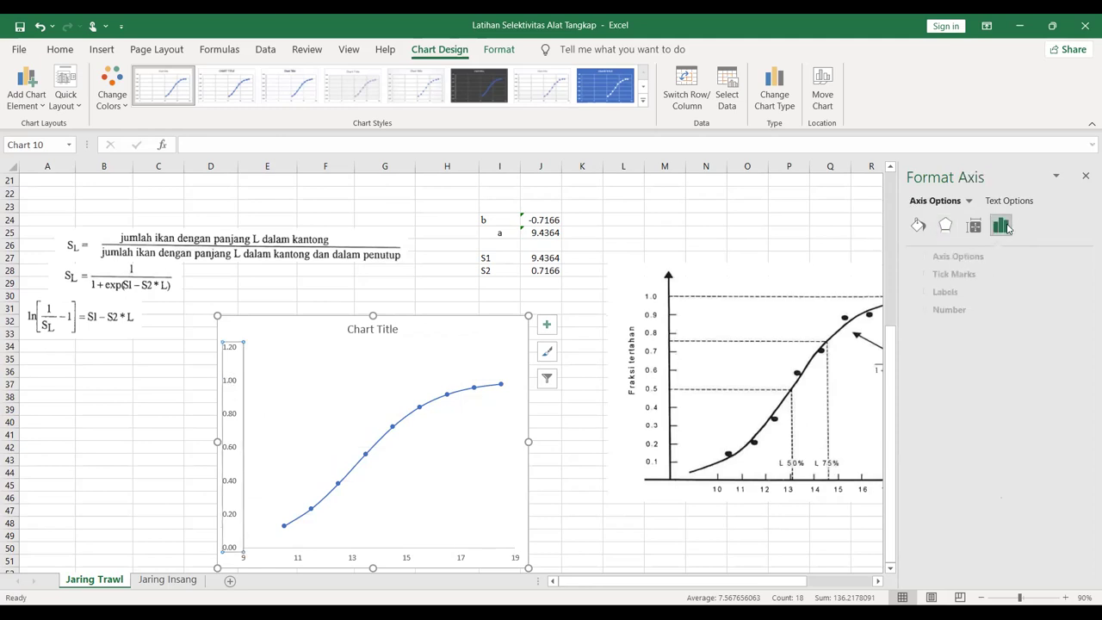
left_click(967, 310)
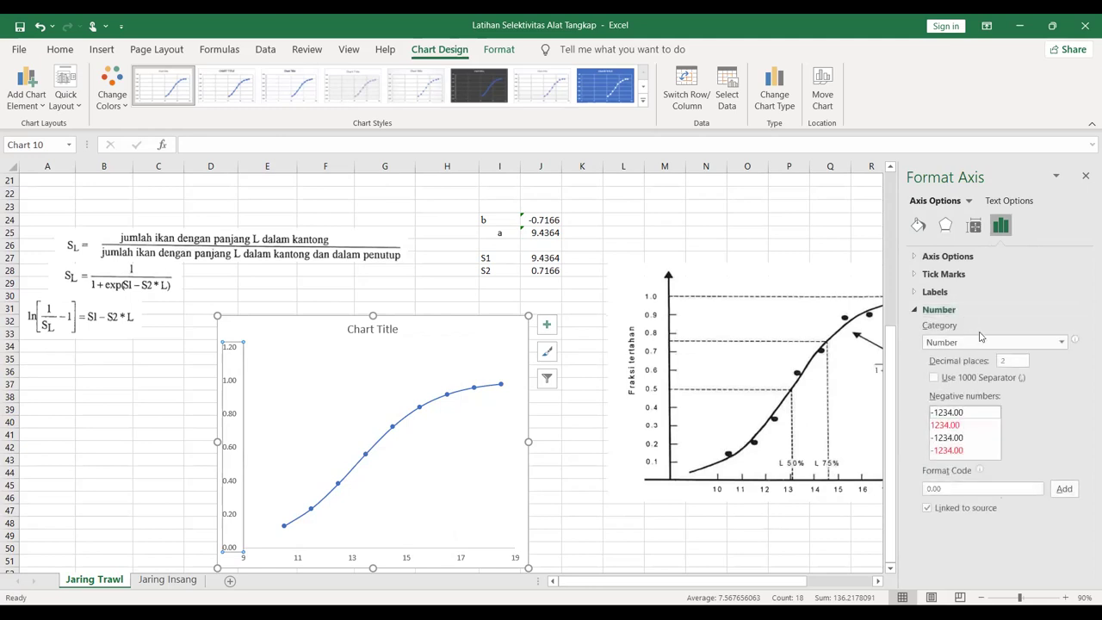
left_click(947, 291)
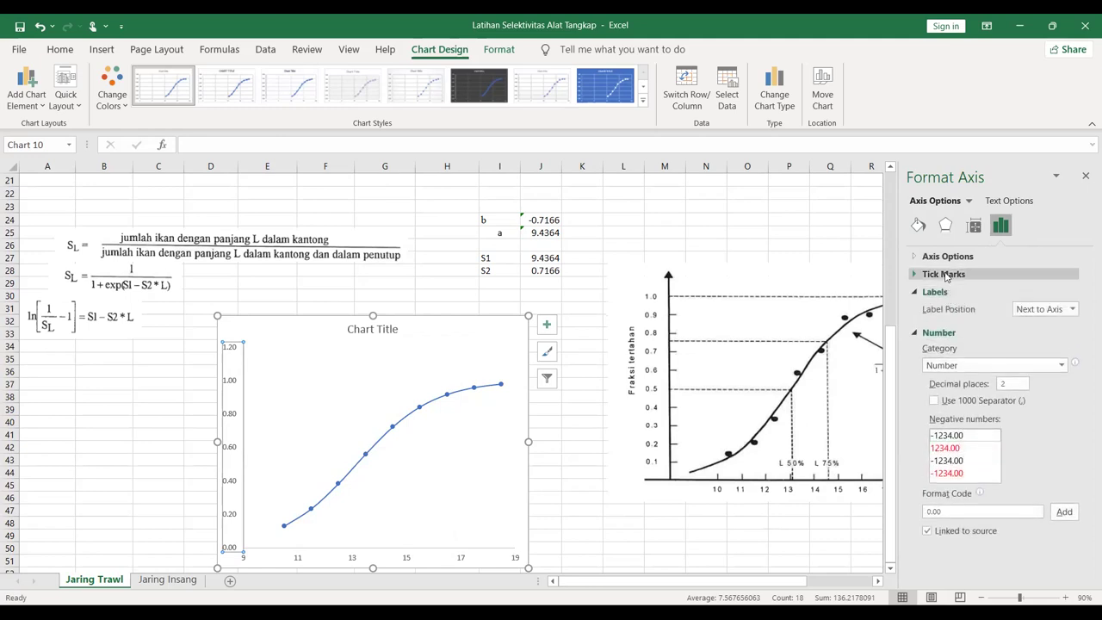
left_click(947, 273)
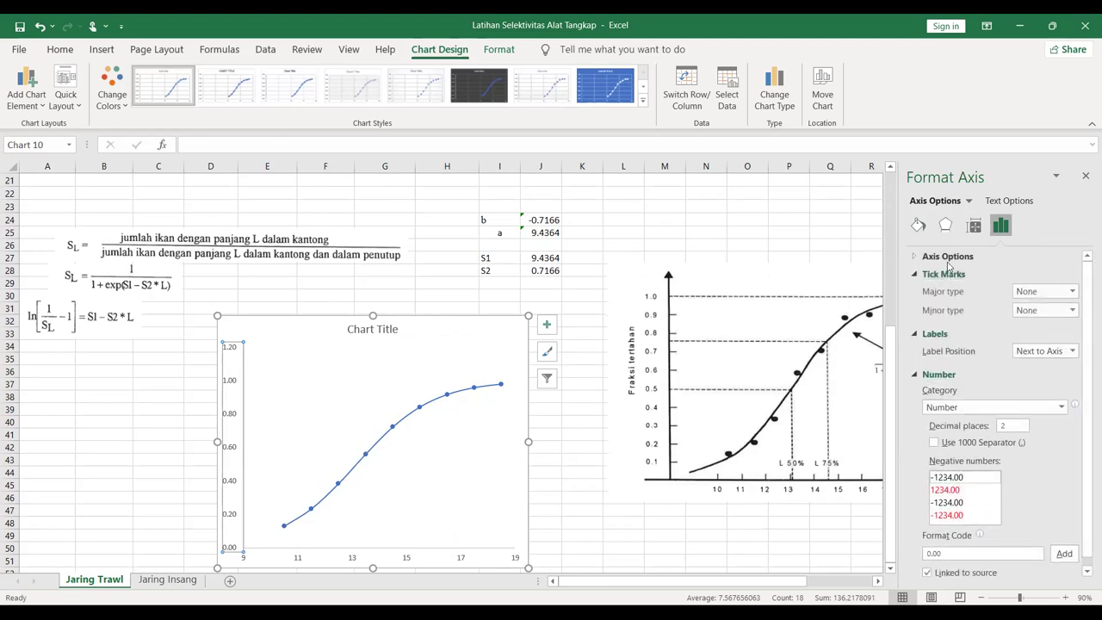
right_click(231, 349)
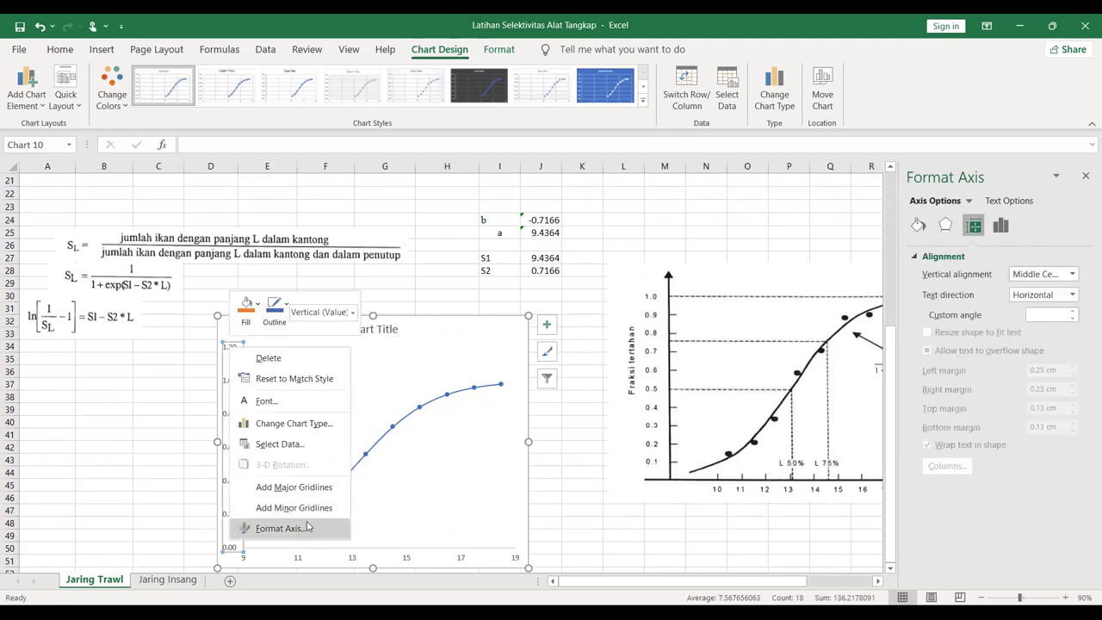
left_click(307, 527)
left_click(1004, 311)
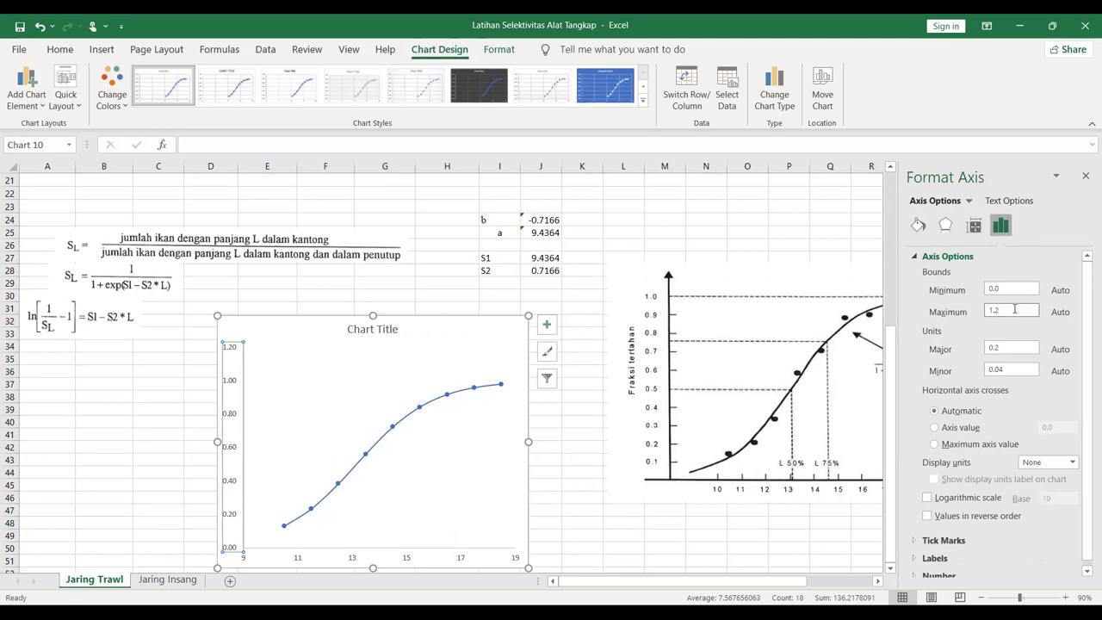
key("Return")
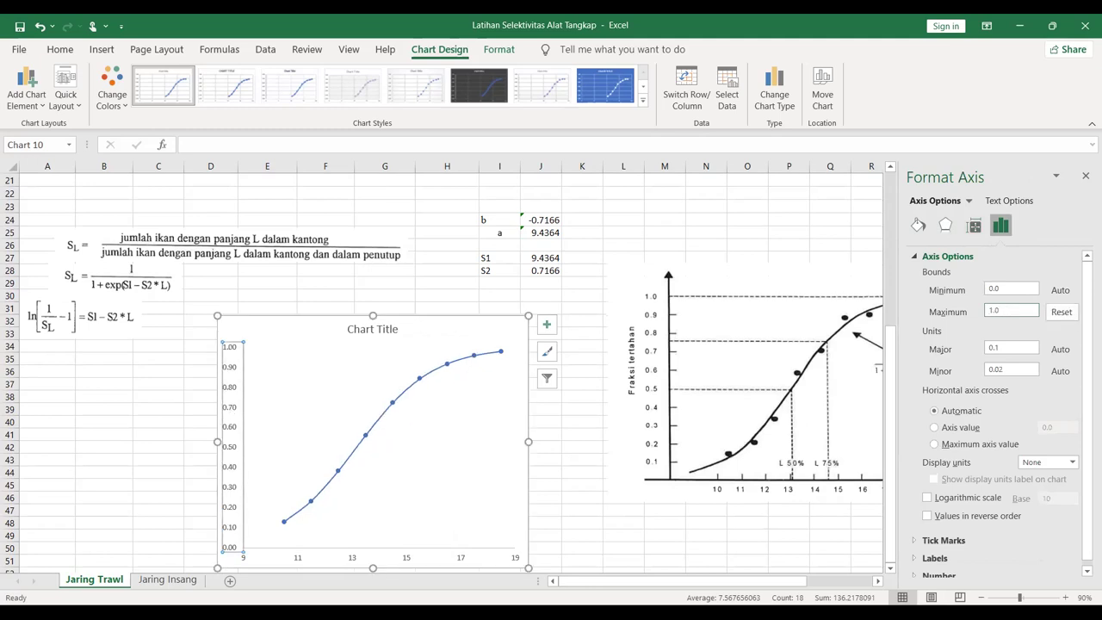
Select the selectivity curve's data series and open its fill and line formatting options.
left_click(337, 470)
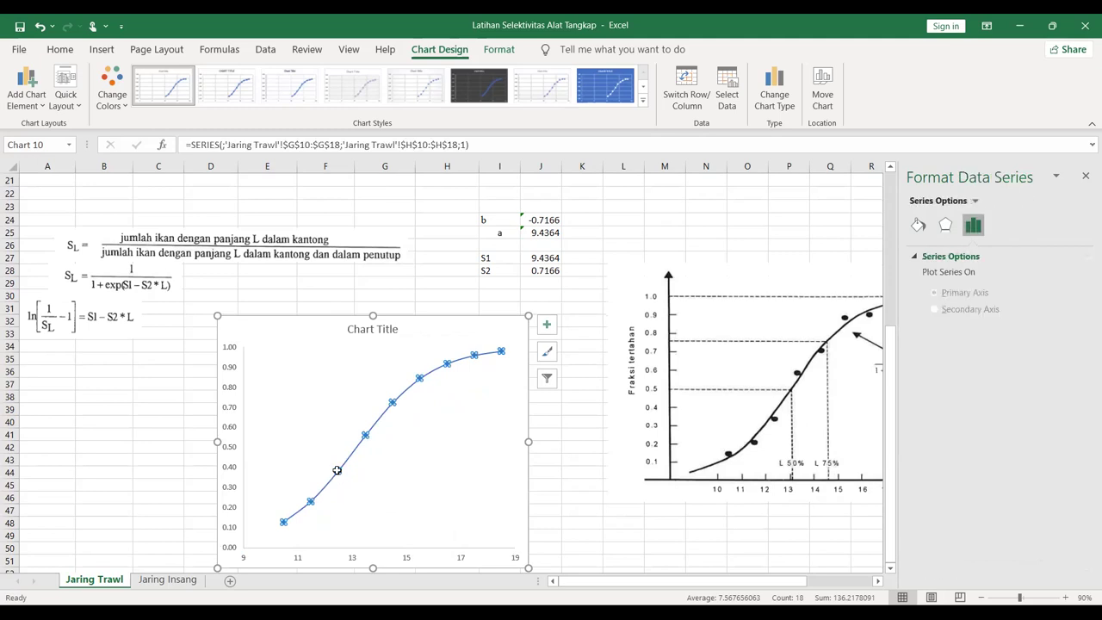
left_click(338, 474)
left_click(336, 472)
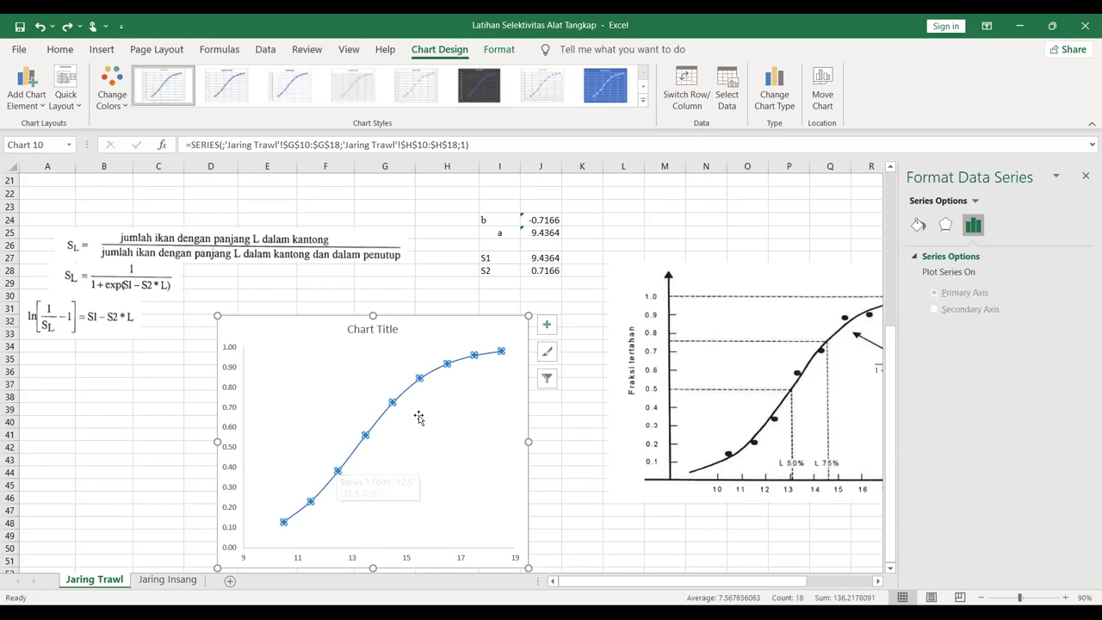
left_click(918, 224)
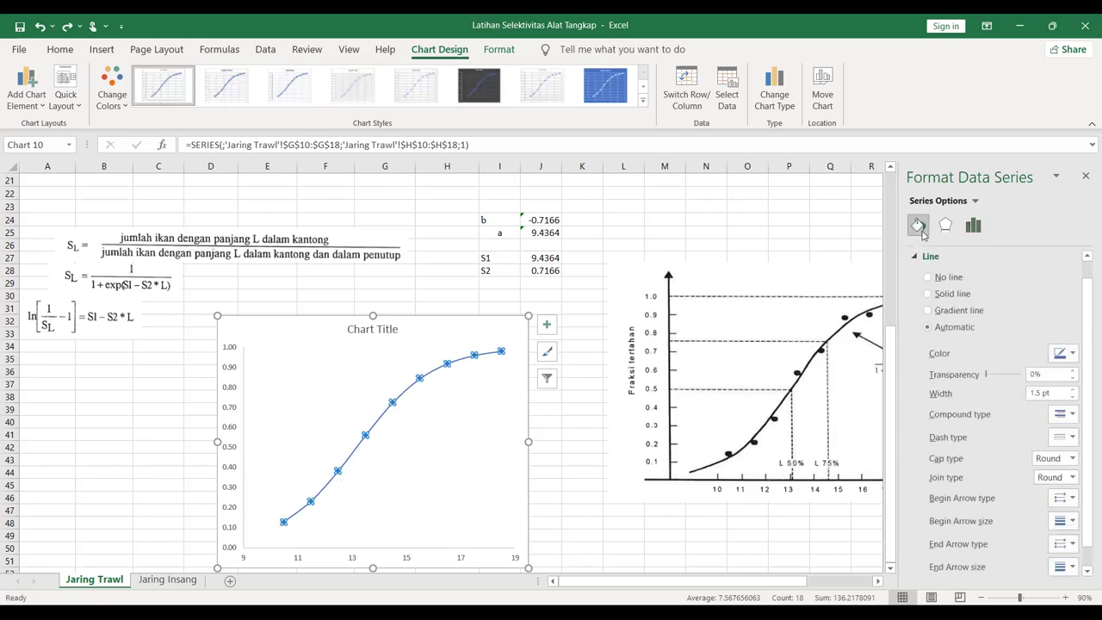
scroll(952, 343, "up", 1)
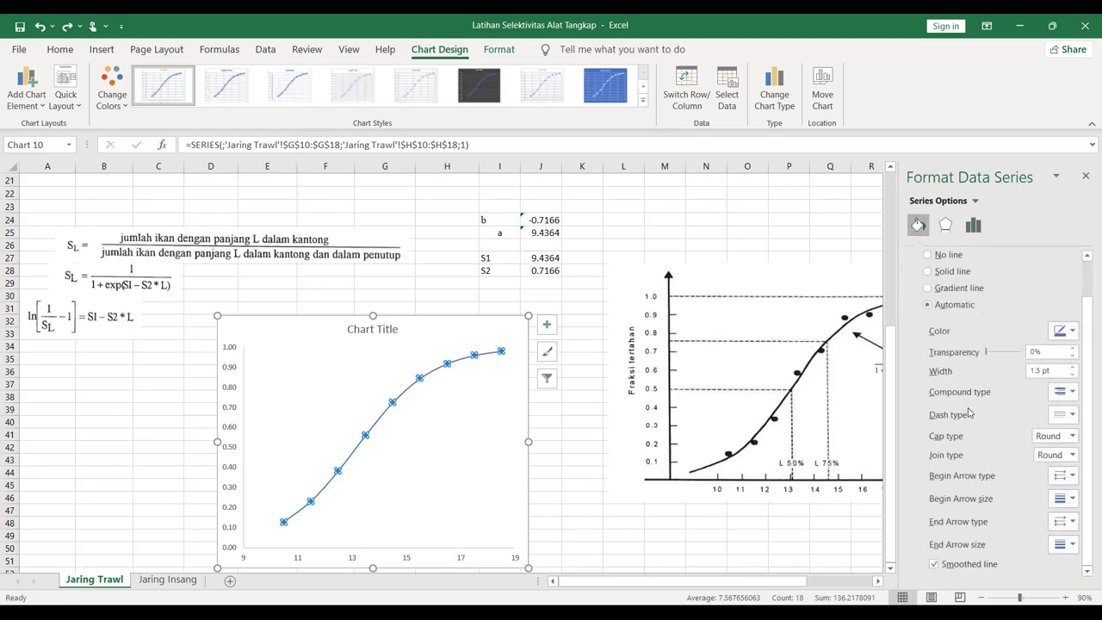
Try to change the fill of the single data point at length 14.5 on the selectivity curve.
left_click(365, 435)
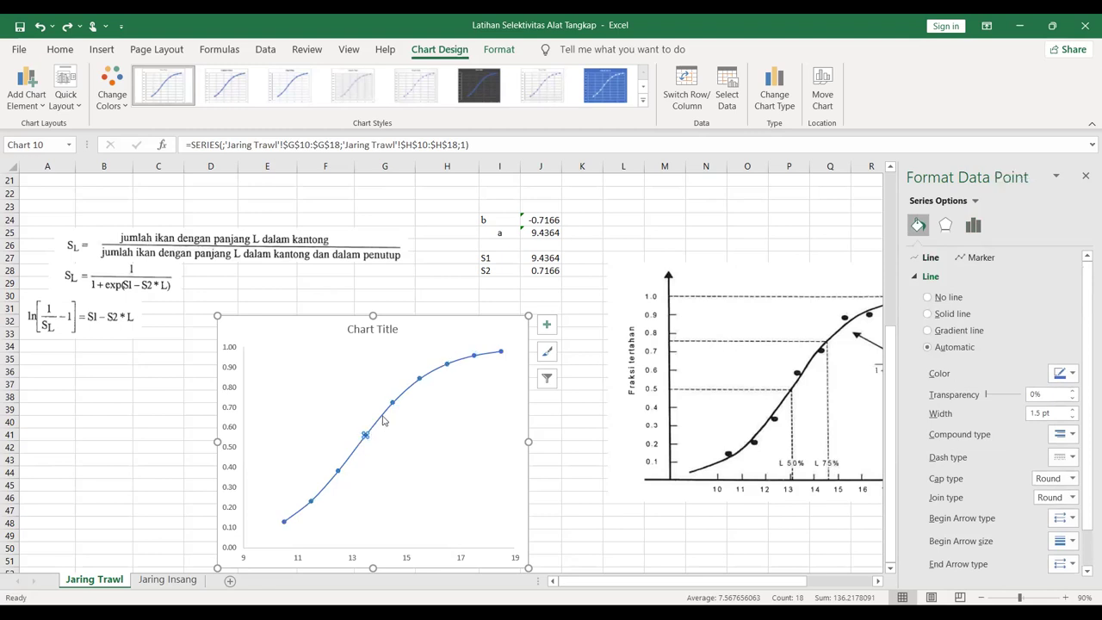
left_click(390, 402)
right_click(393, 402)
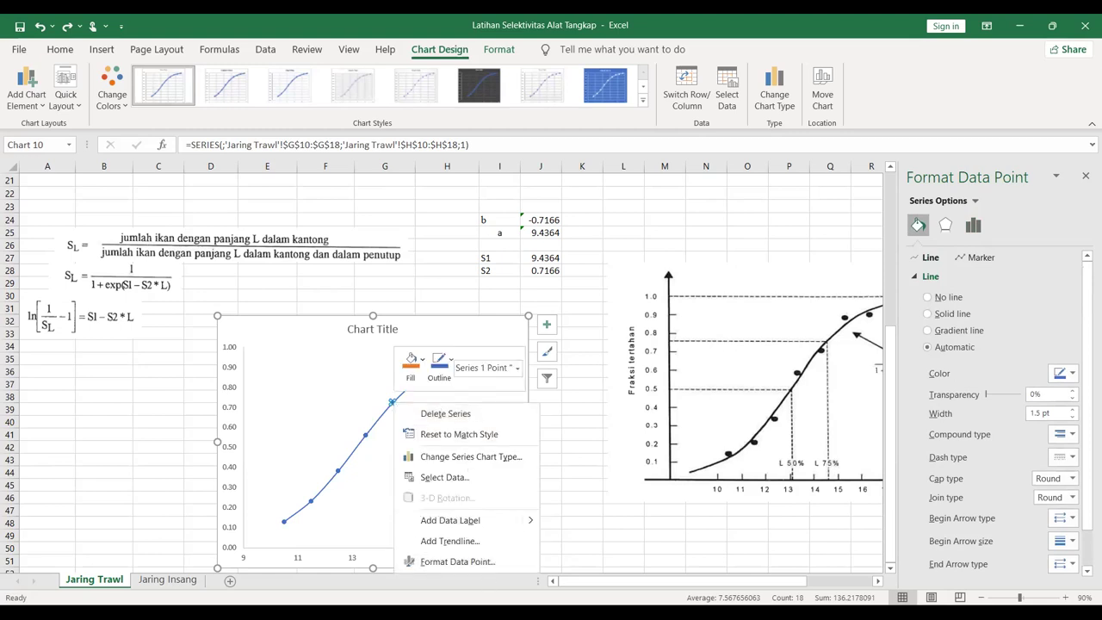
left_click(418, 363)
left_click(447, 255)
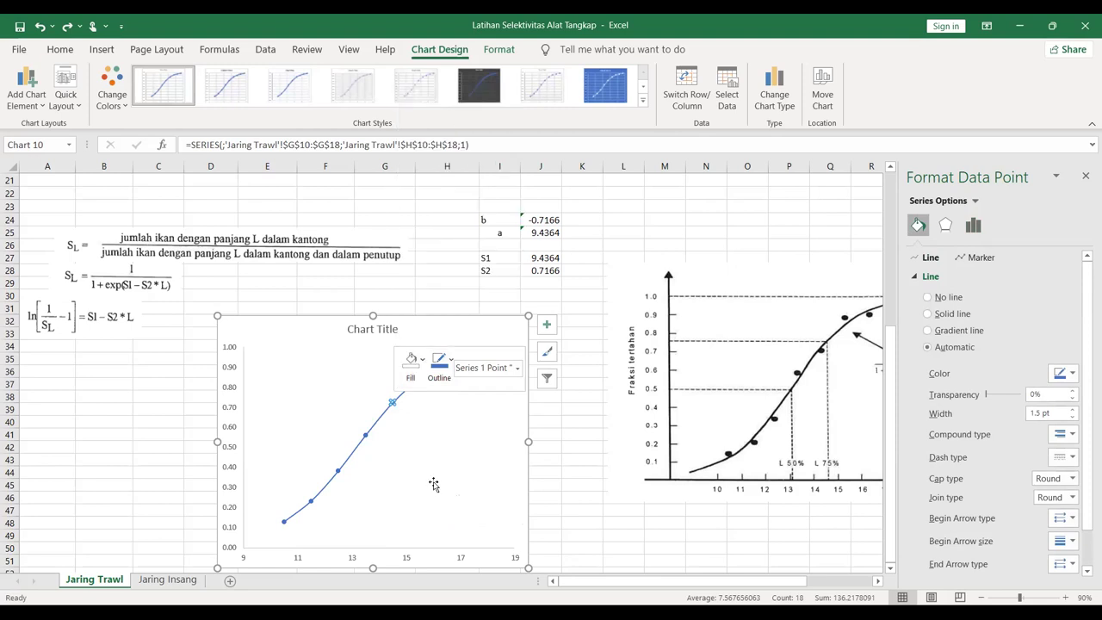
left_click(392, 403)
left_click(393, 404)
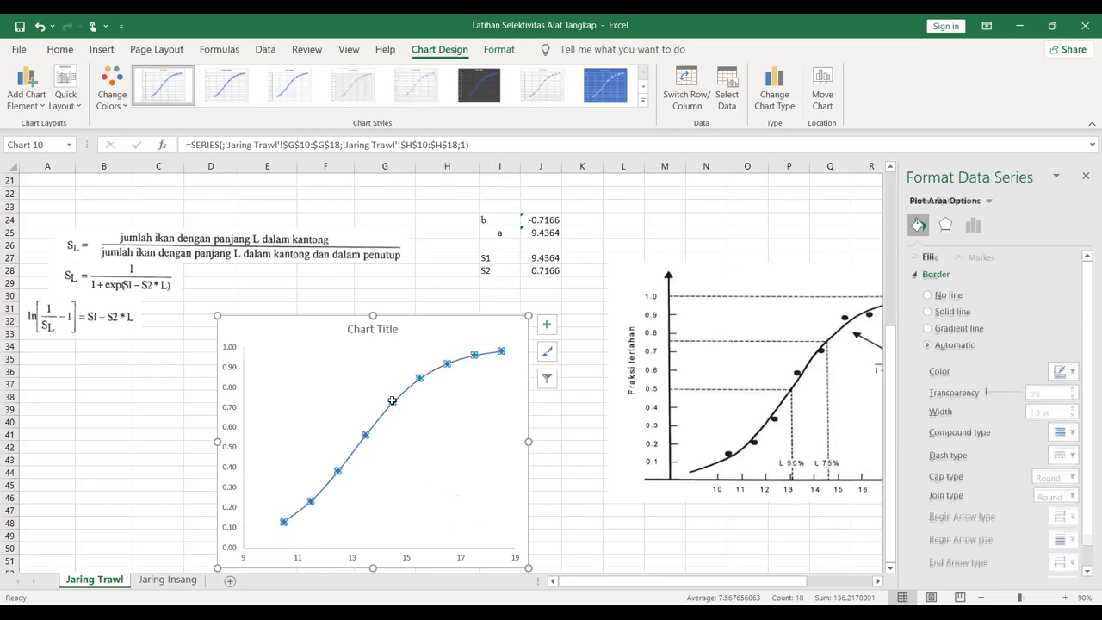